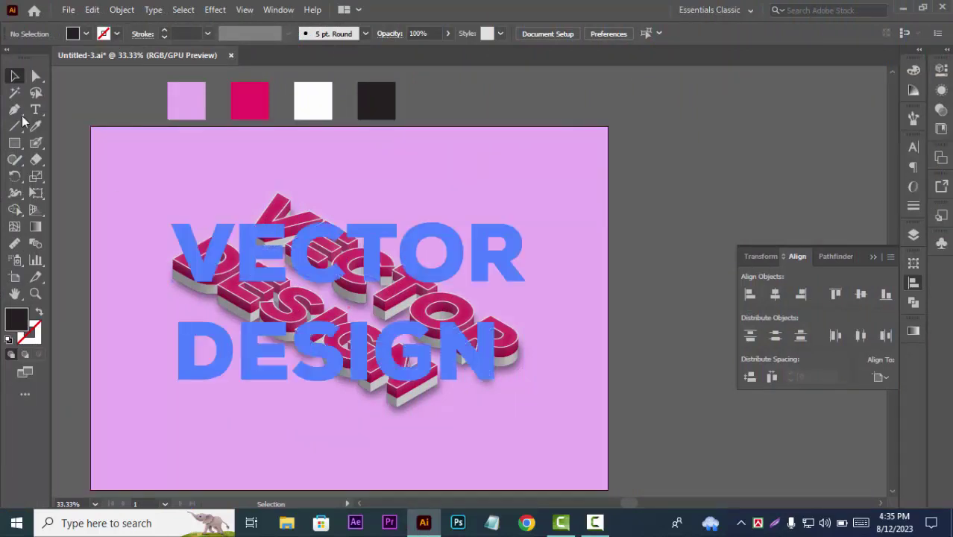
Step: Create a new 1280 × 900 px document from the custom preset
click(71, 10)
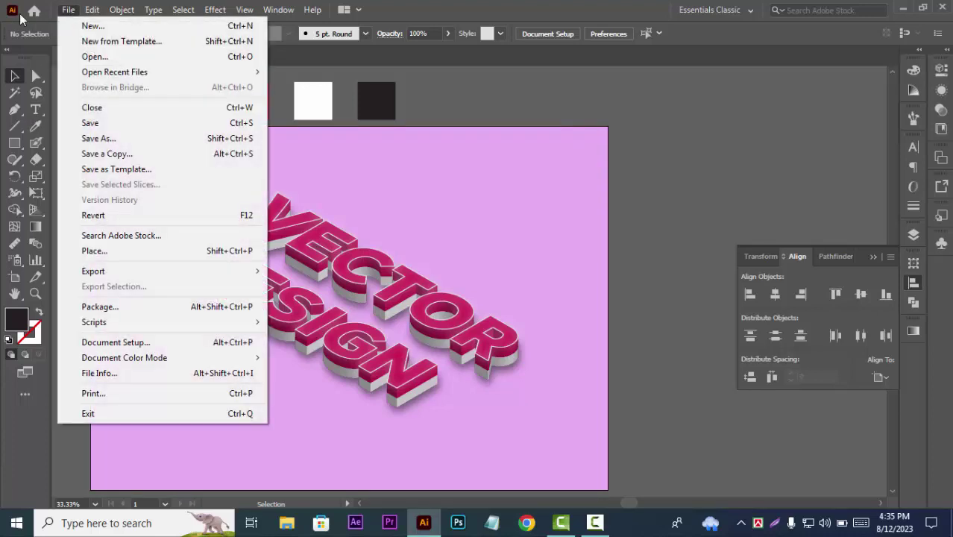
click(104, 28)
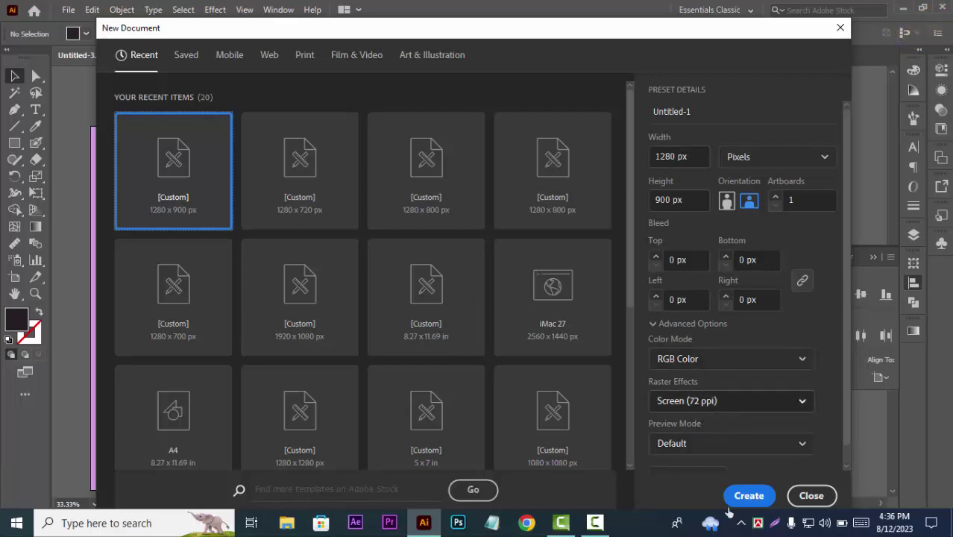
click(750, 497)
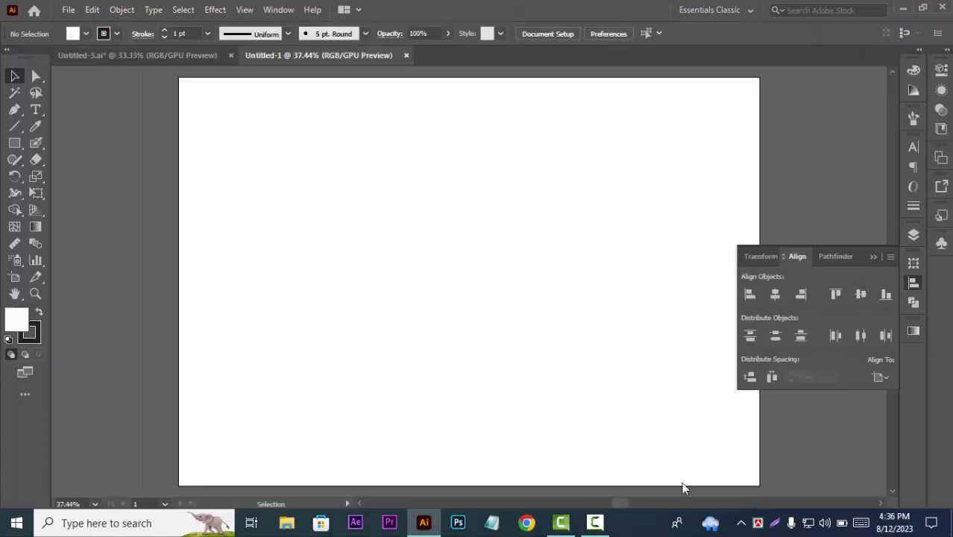
Step: Drag the four colour swatches from the example file into the new document
key(ctrl+minus)
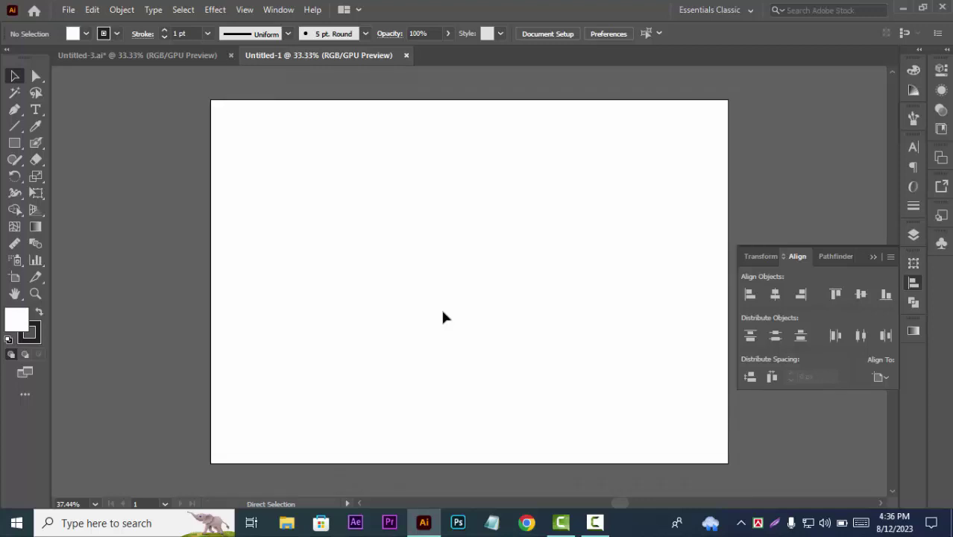
click(117, 57)
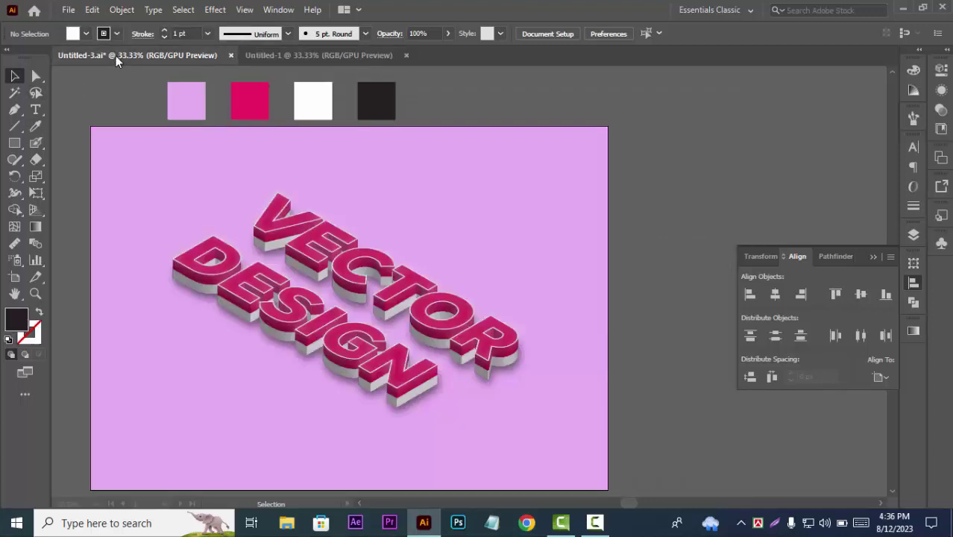
click(192, 105)
drag(192, 104, 289, 63)
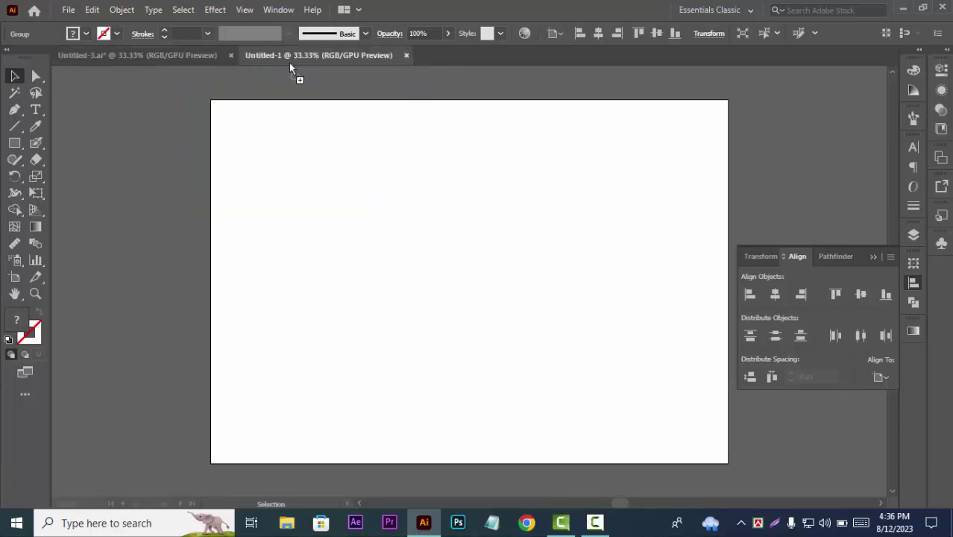
drag(130, 128, 131, 130)
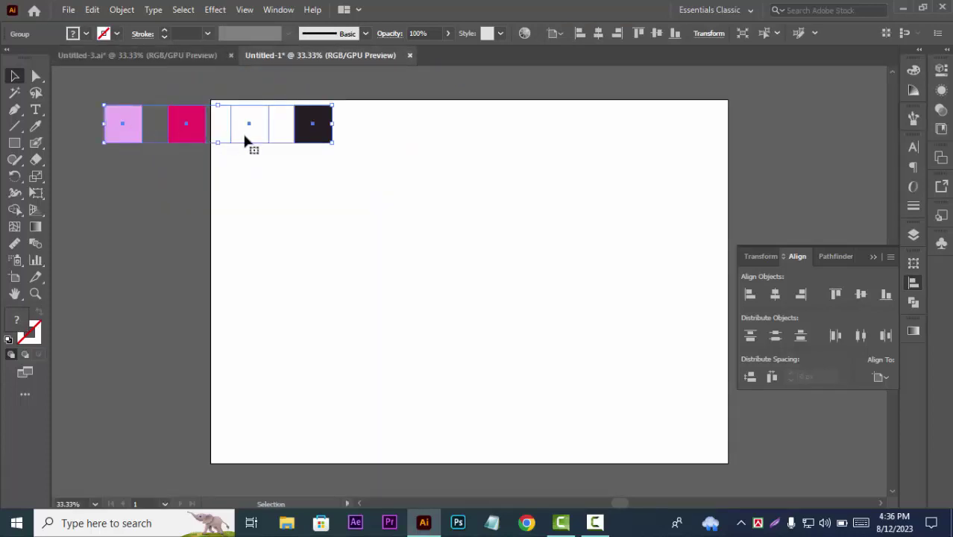
Step: Position the swatches above the artboard and show the Layers panel
scroll(158, 221, up, 1)
scroll(176, 222, up, 2)
drag(185, 204, 185, 130)
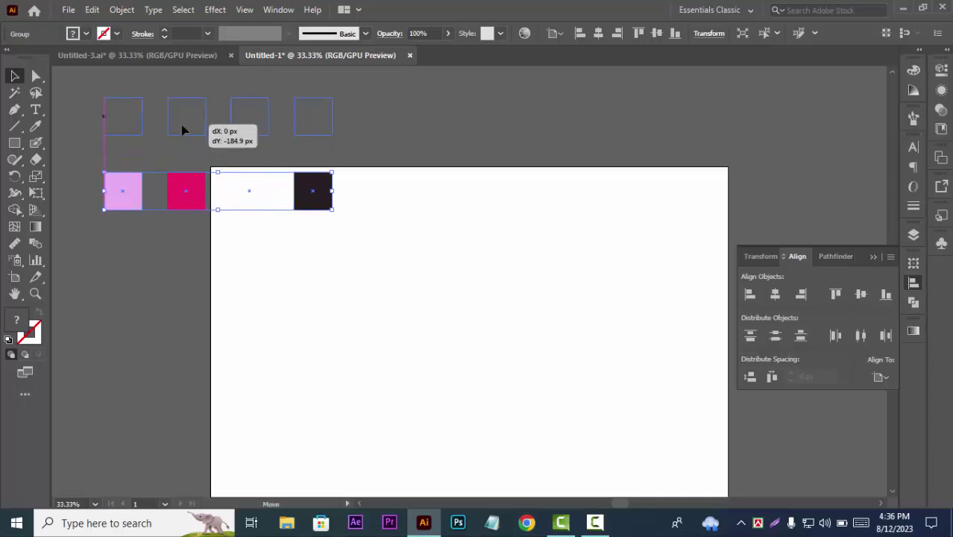
click(873, 258)
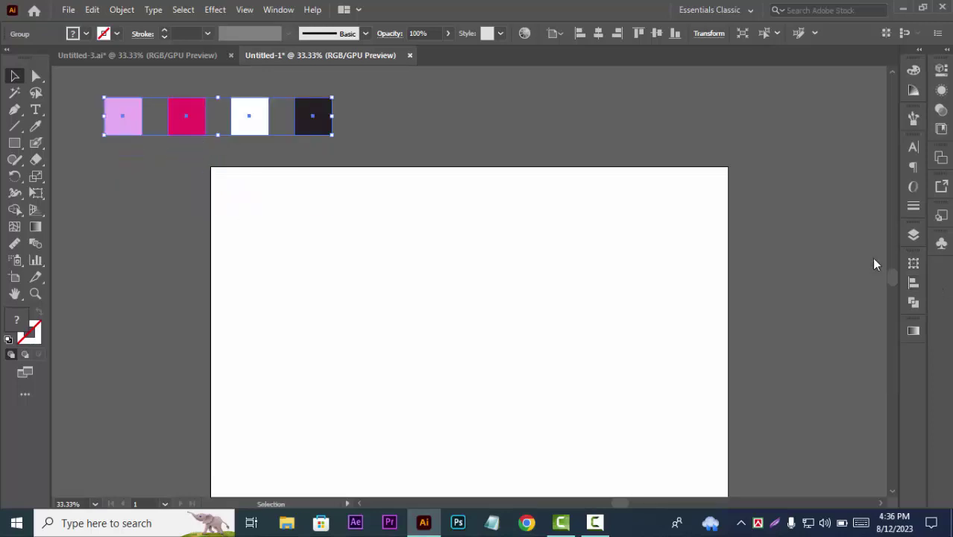
click(913, 238)
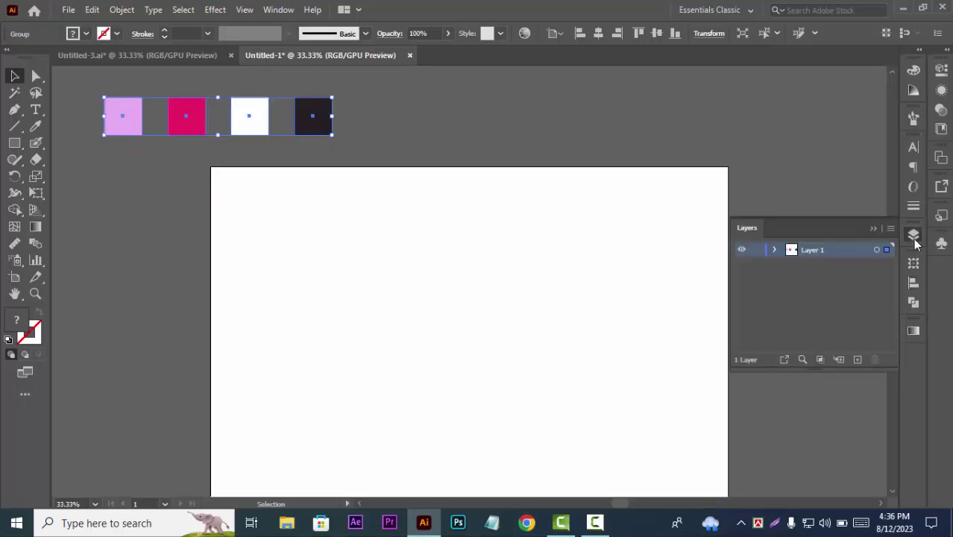
Step: Rename Layer 1 to 'Backgroun'
double_click(835, 250)
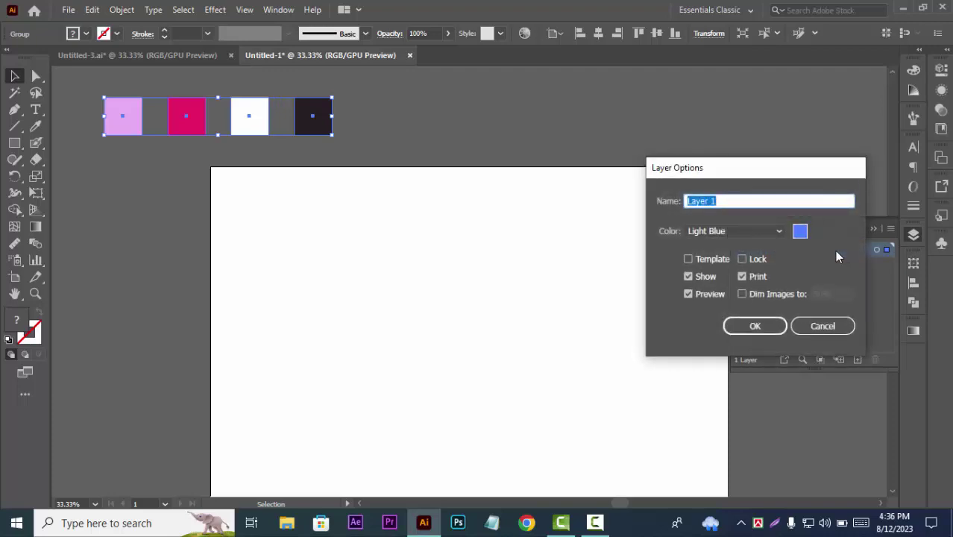
text(B)
text(ack)
text(grou)
text(n)
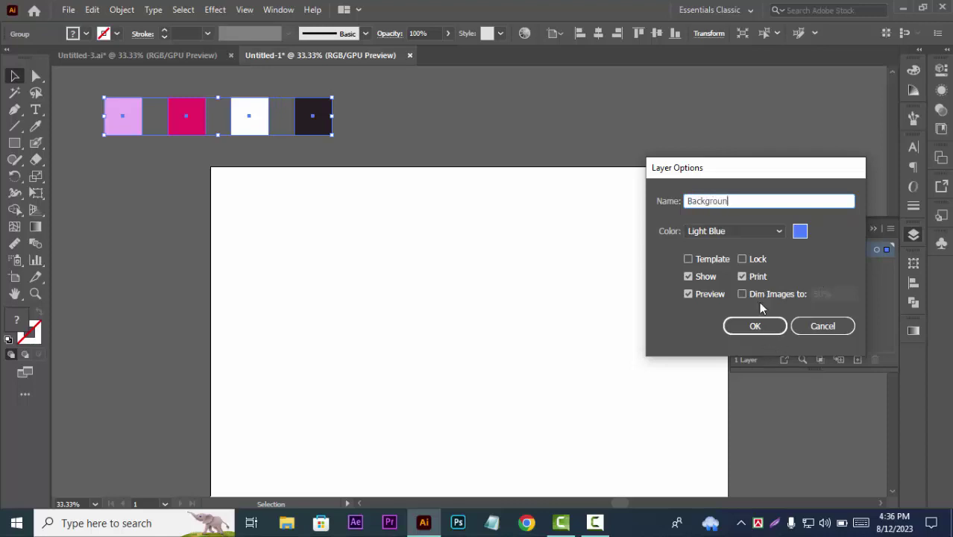
click(755, 329)
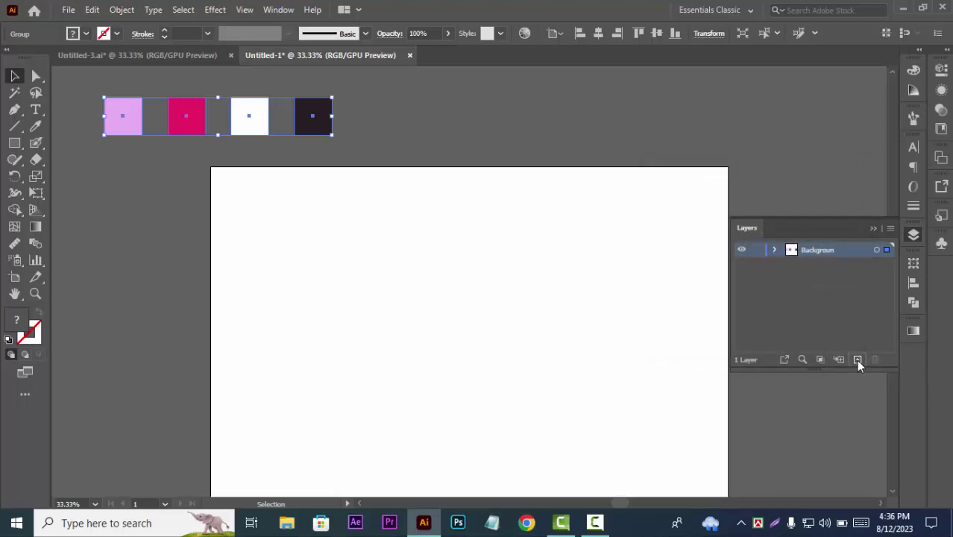
Step: Add a new layer named 'Text', then reactivate Backgroun and clear the selection
click(858, 360)
double_click(837, 249)
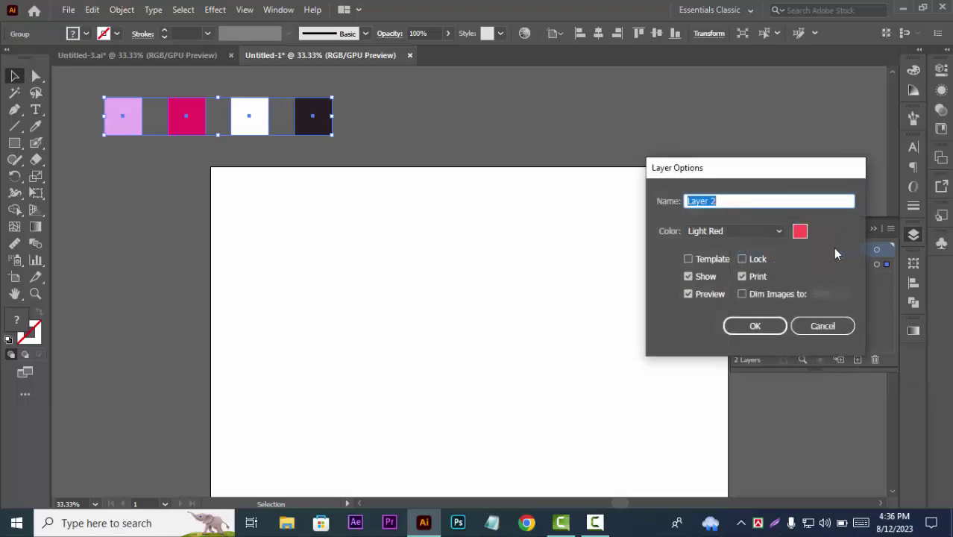
text(Text)
click(775, 326)
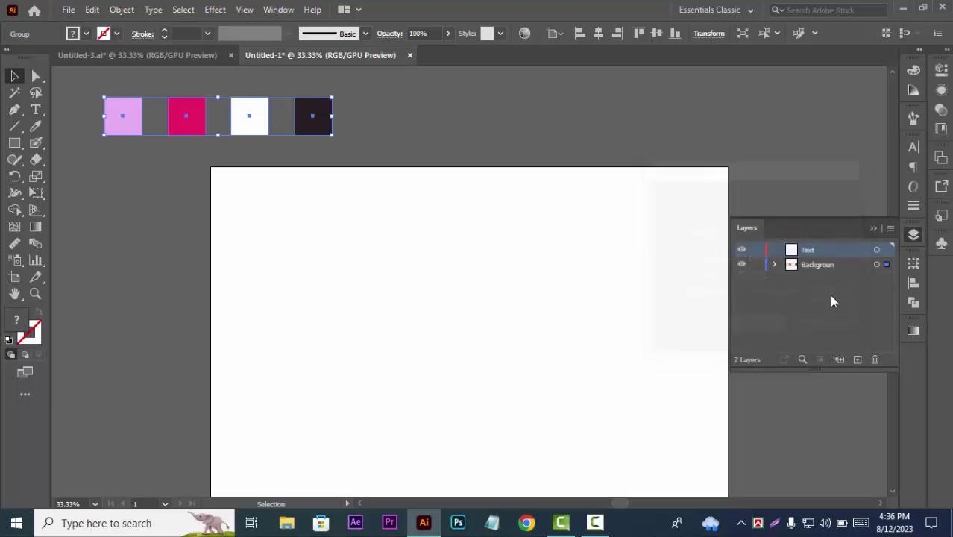
click(858, 265)
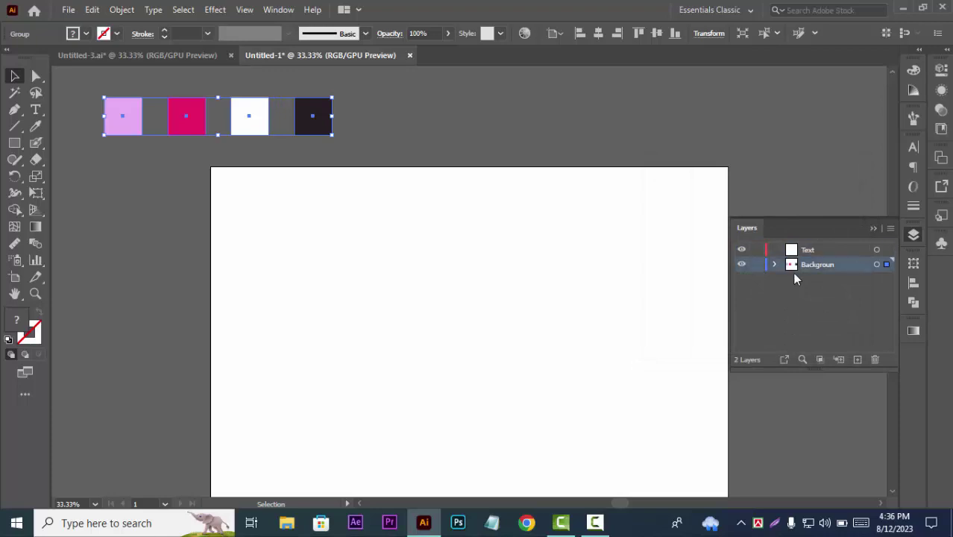
scroll(318, 255, down, 2)
click(166, 249)
scroll(180, 247, down, 3)
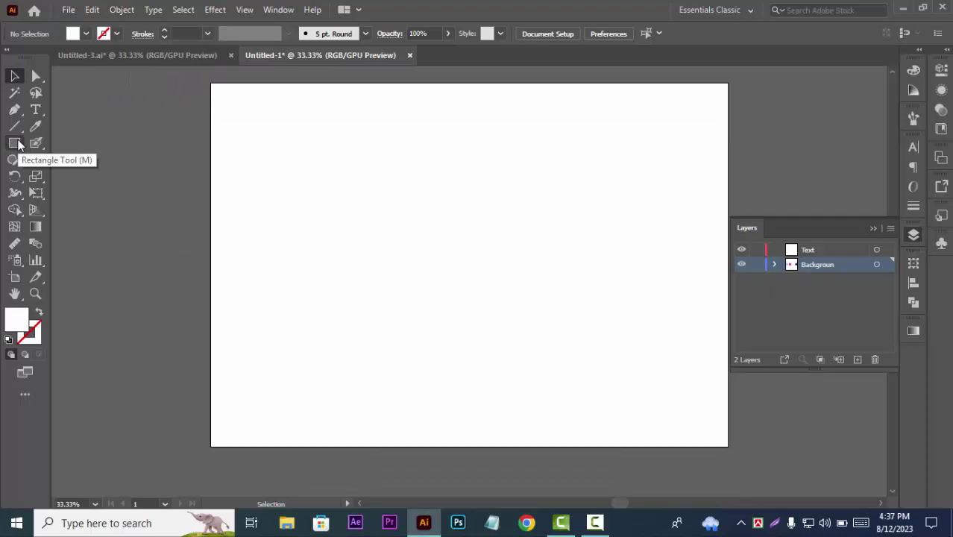
Step: Draw a rectangle over the whole artboard and fill it with the pink swatch
click(15, 143)
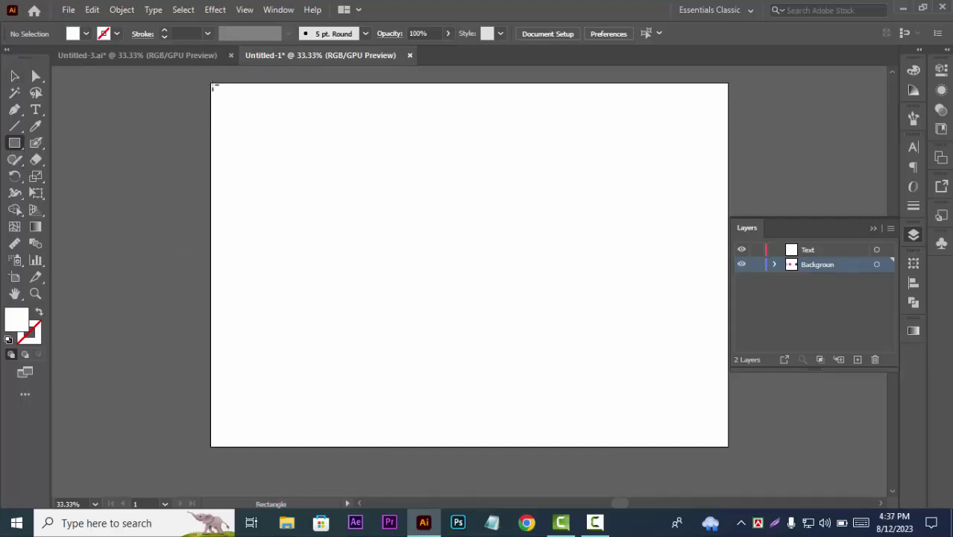
drag(210, 83, 728, 445)
scroll(587, 394, up, 3)
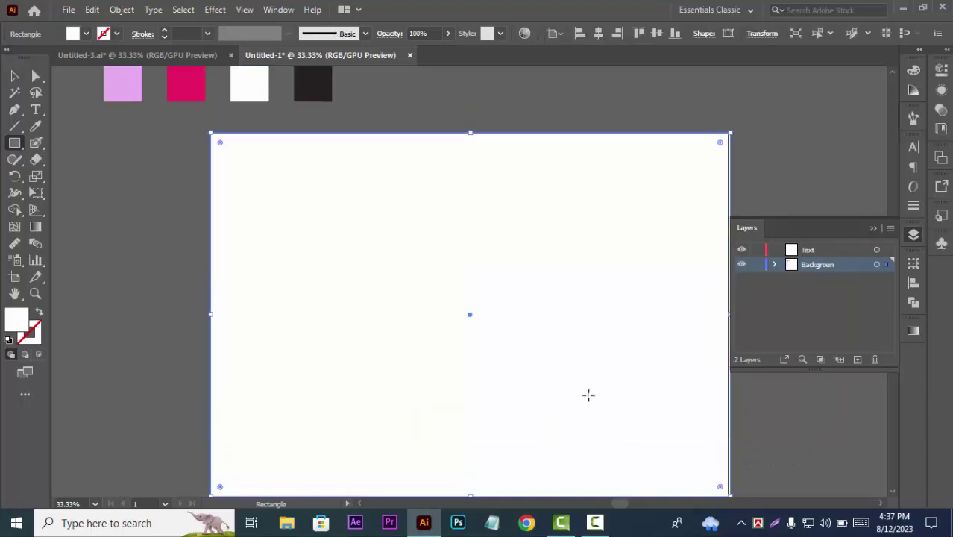
click(35, 126)
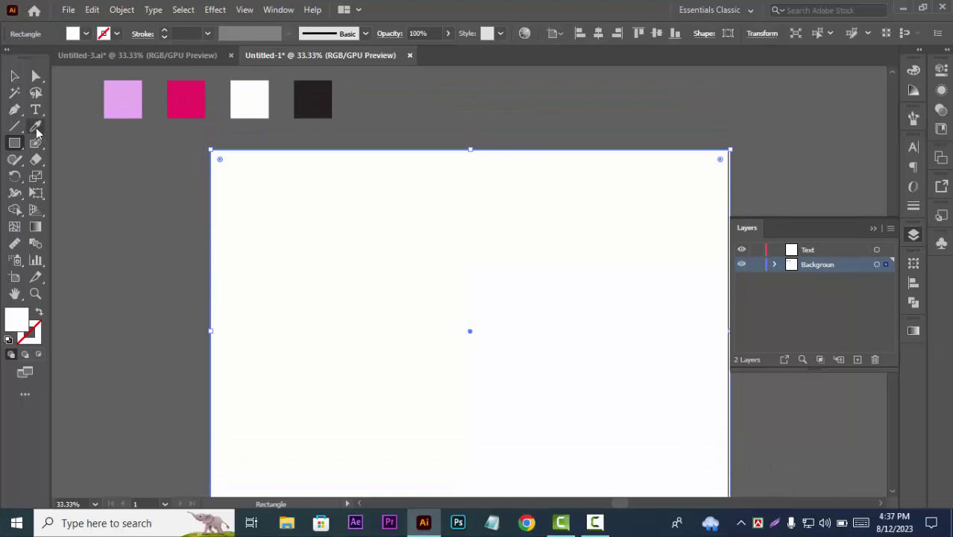
click(126, 98)
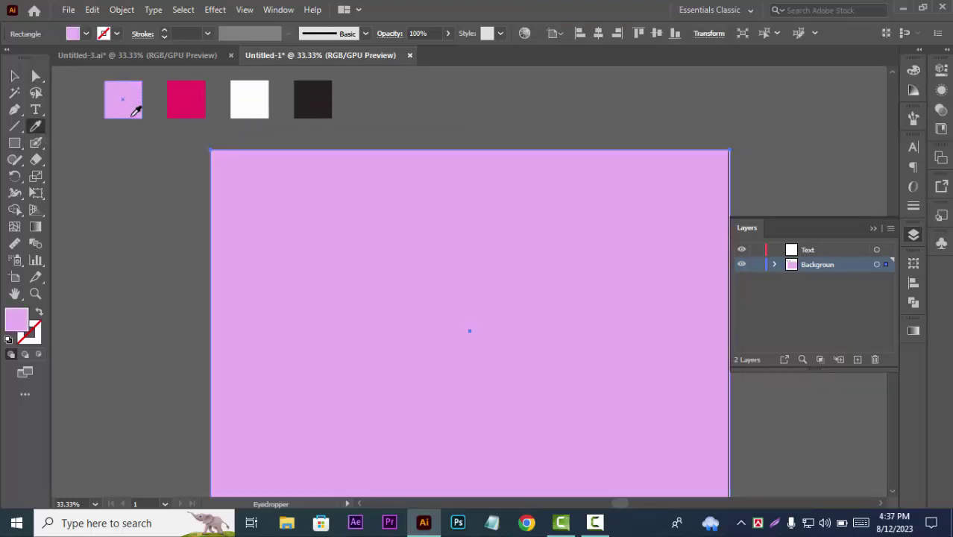
Step: Lock the Backgroun layer and make the Text layer active
click(756, 265)
click(847, 252)
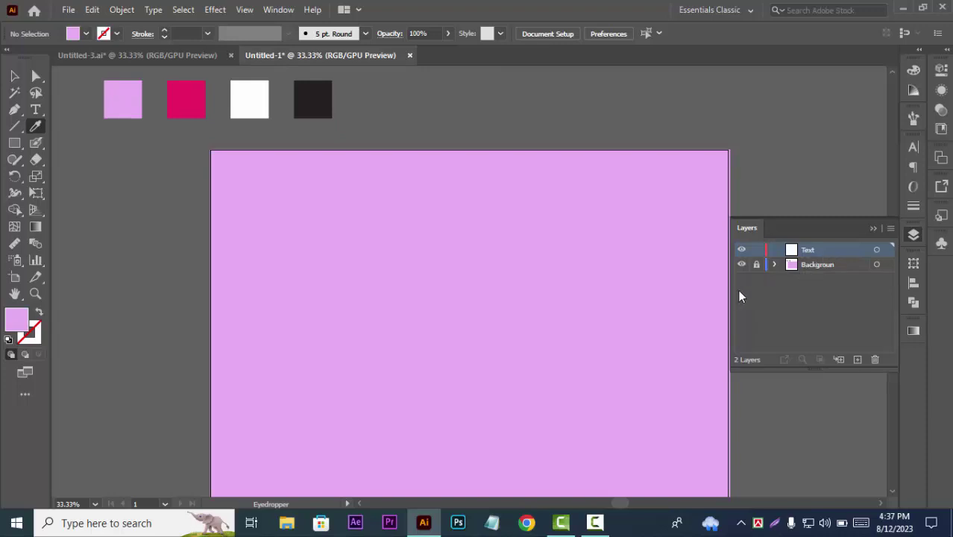
scroll(377, 261, down, 1)
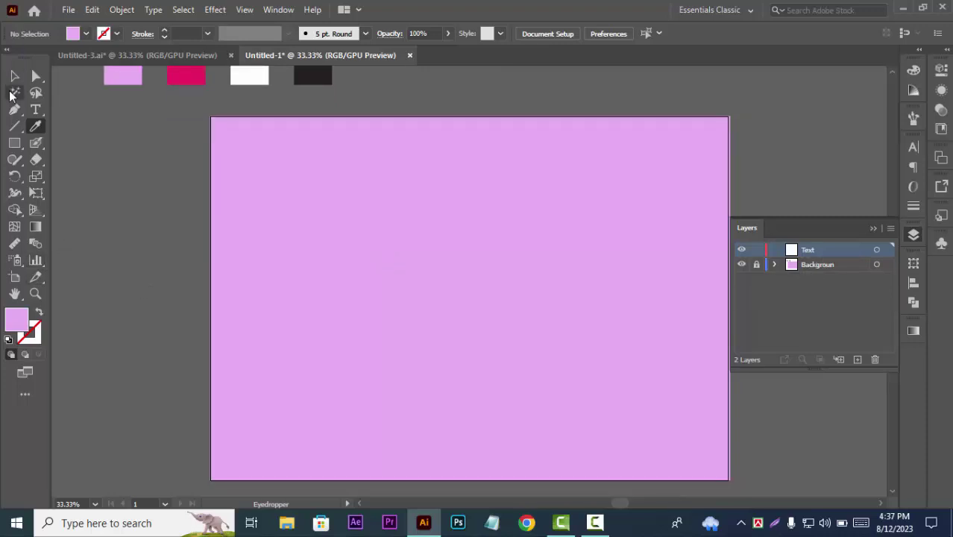
click(15, 75)
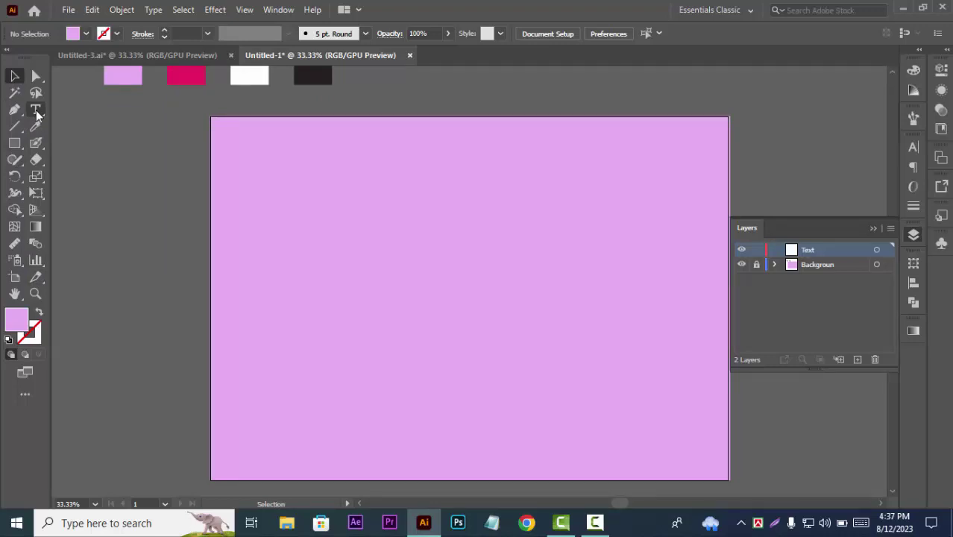
Step: Add the text 'VECTOR' and scale it to span most of the artboard
click(36, 110)
click(403, 302)
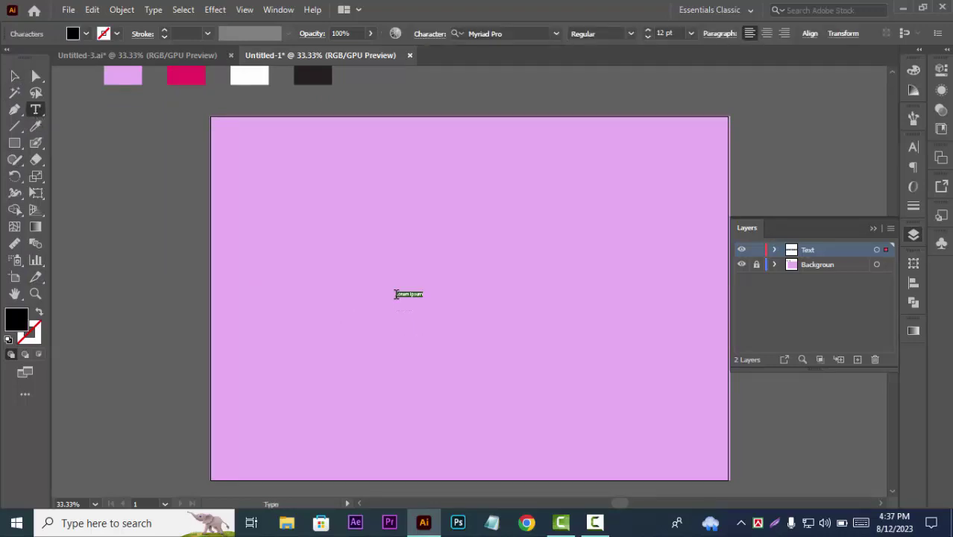
text(VEC)
text(TOR)
click(18, 76)
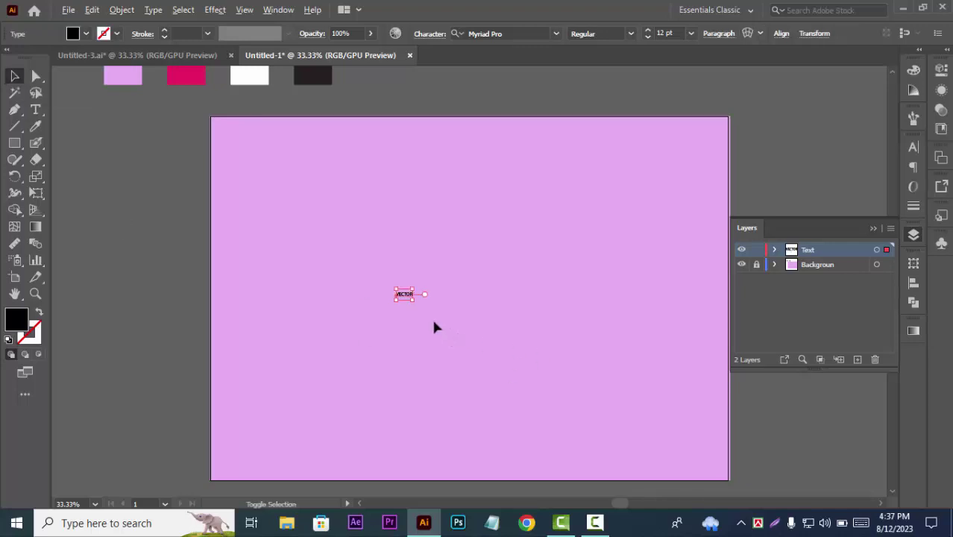
drag(418, 302, 548, 372)
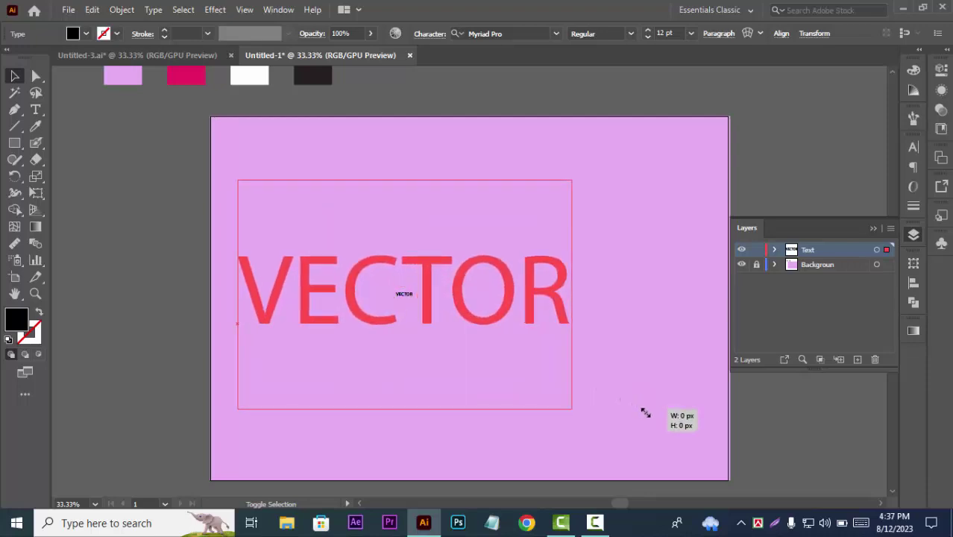
drag(549, 372, 661, 420)
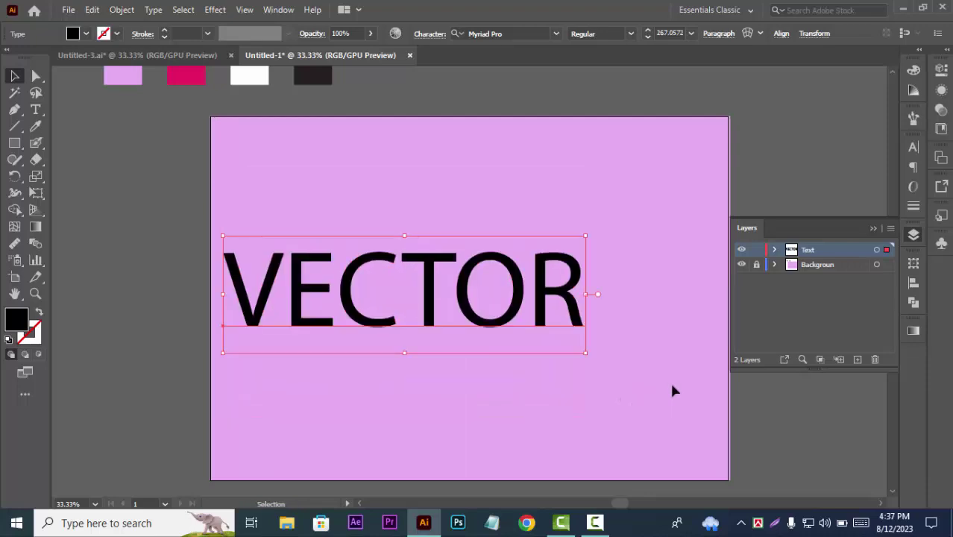
Step: Centre VECTOR horizontally and vertically on the artboard
click(781, 33)
click(665, 73)
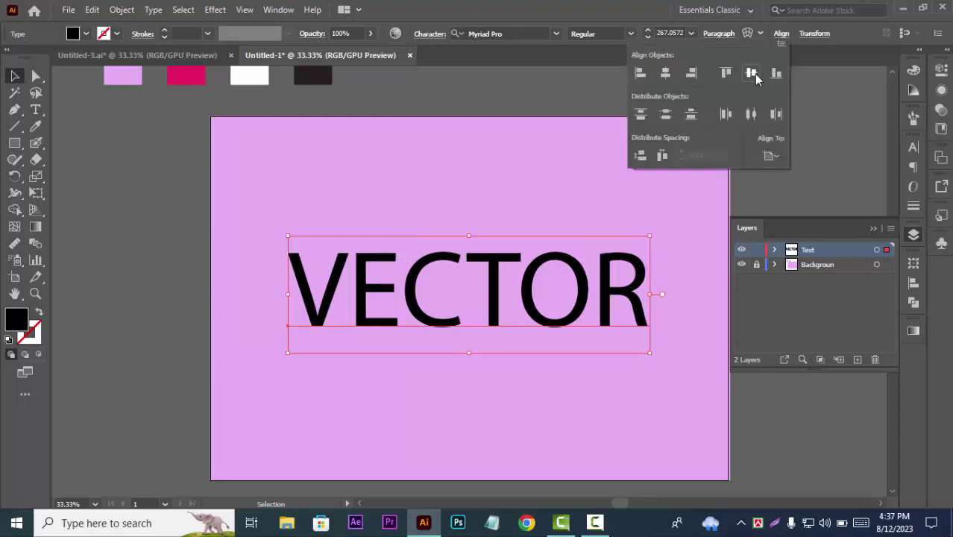
click(752, 73)
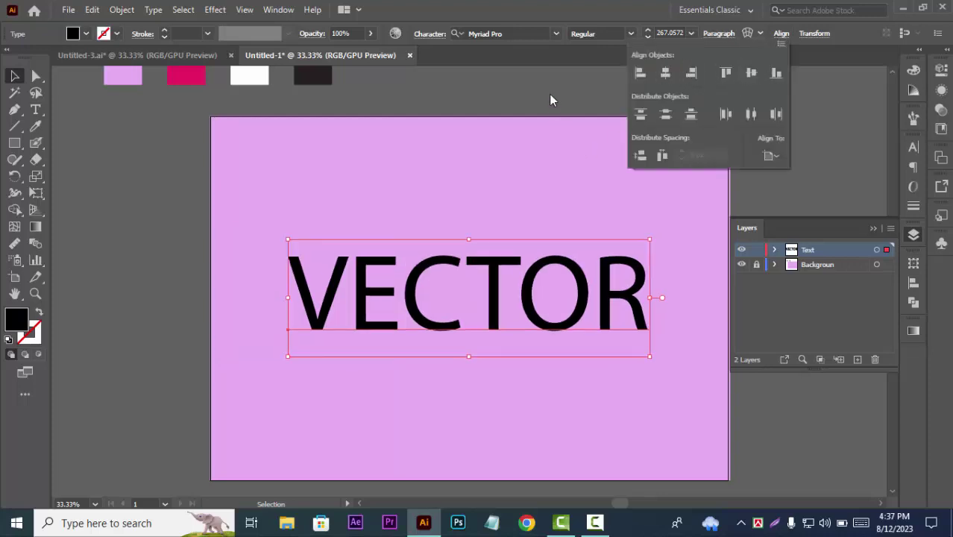
scroll(361, 118, up, 1)
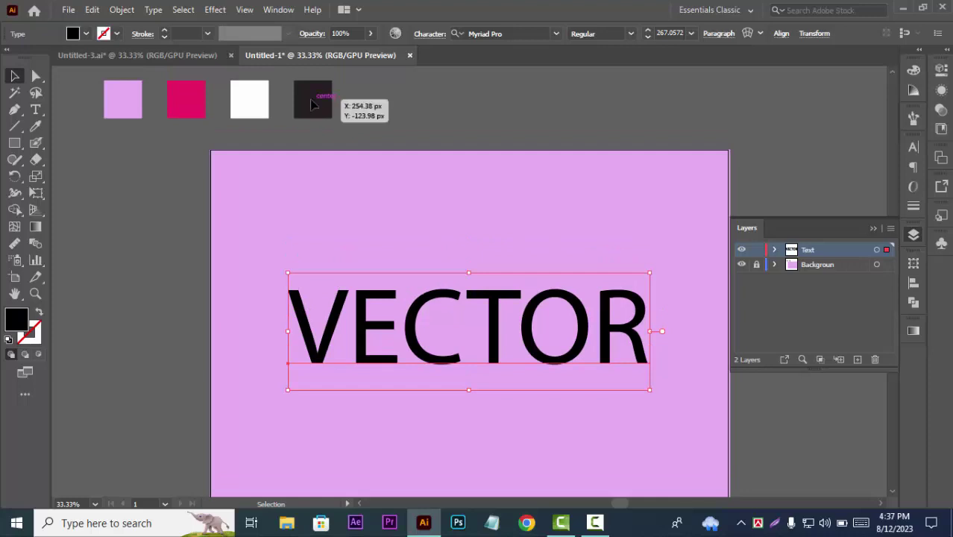
click(312, 133)
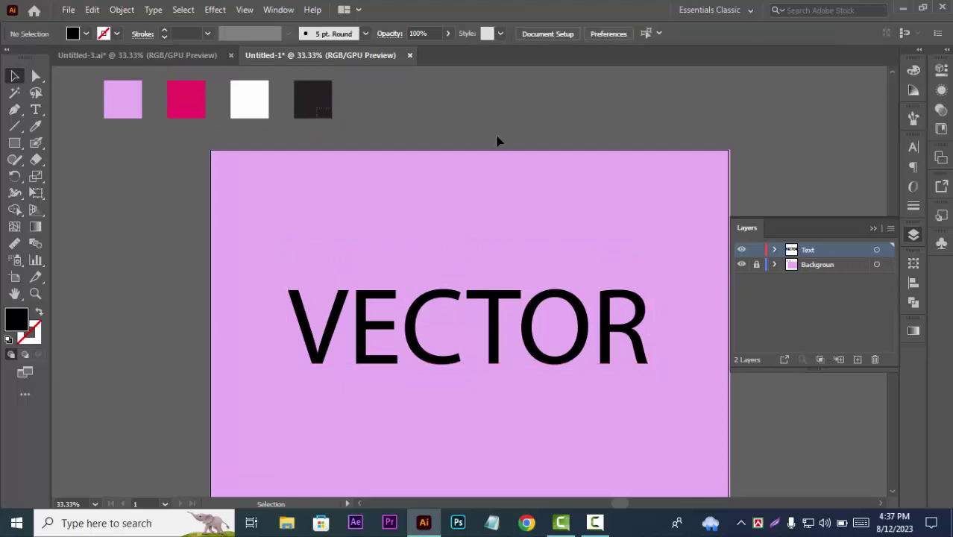
Step: Unlock Backgroun, move the swatch group further right, and reselect VECTOR
click(756, 266)
click(775, 265)
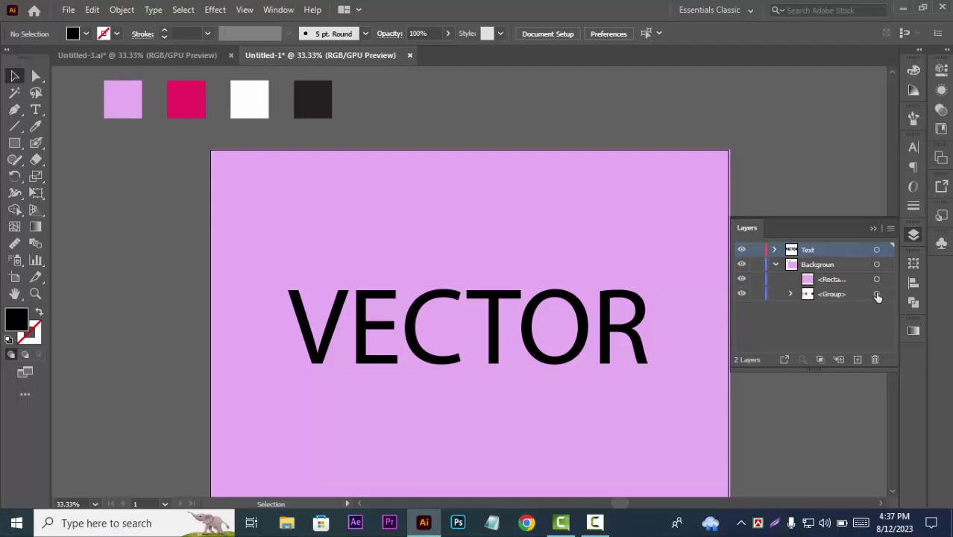
click(877, 293)
mouse_move(313, 110)
mouse_down()
mouse_move(395, 134)
mouse_move(440, 133)
mouse_up()
scroll(756, 170, down, 1)
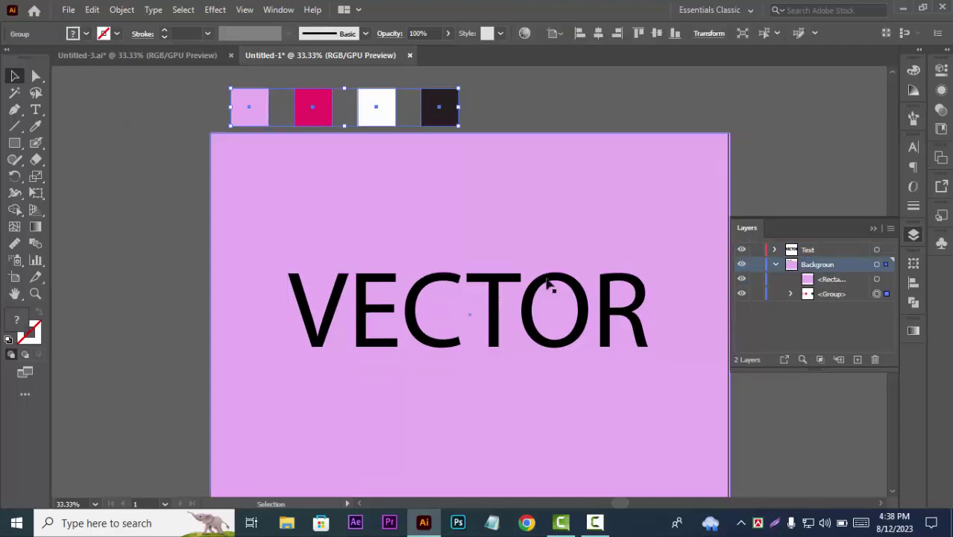
click(844, 155)
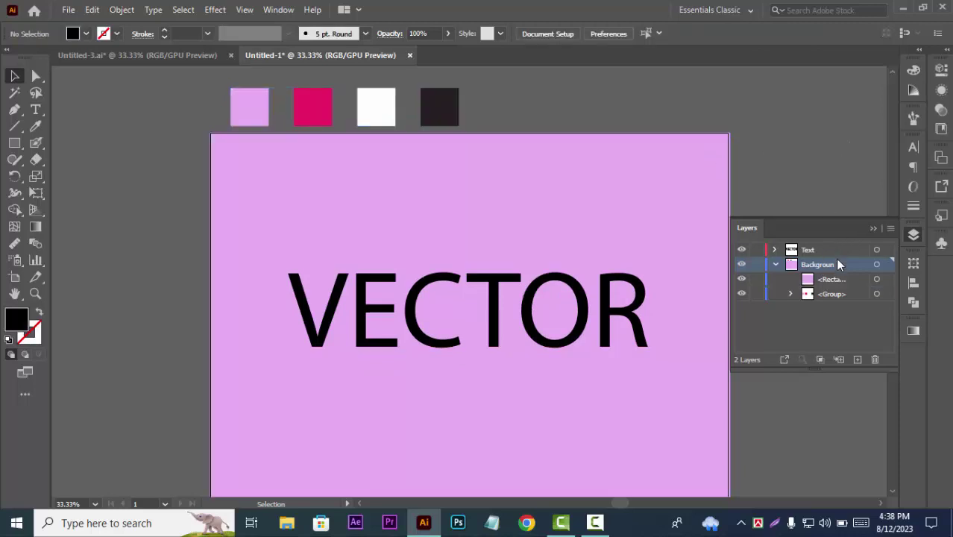
click(540, 291)
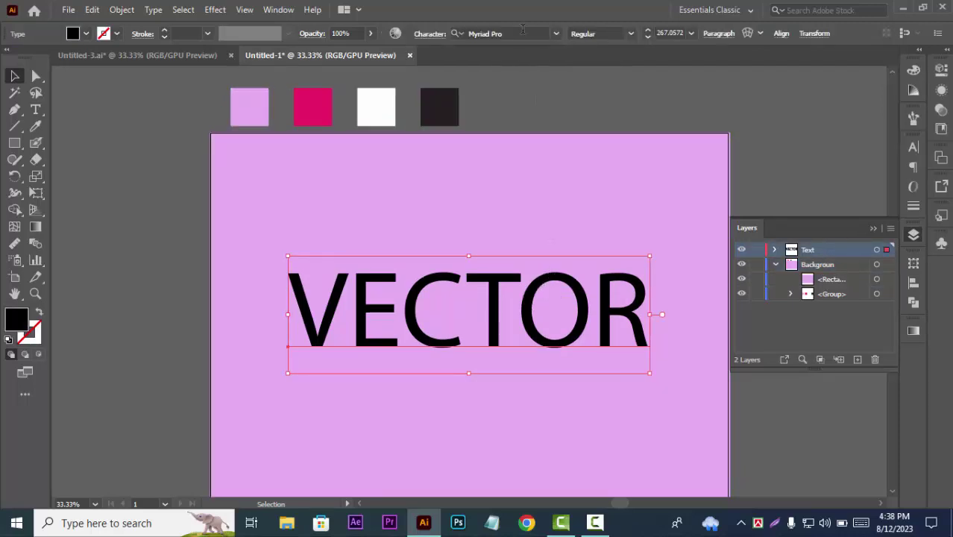
Step: Search the font list for 'nex' to show the Nexa font family
click(556, 34)
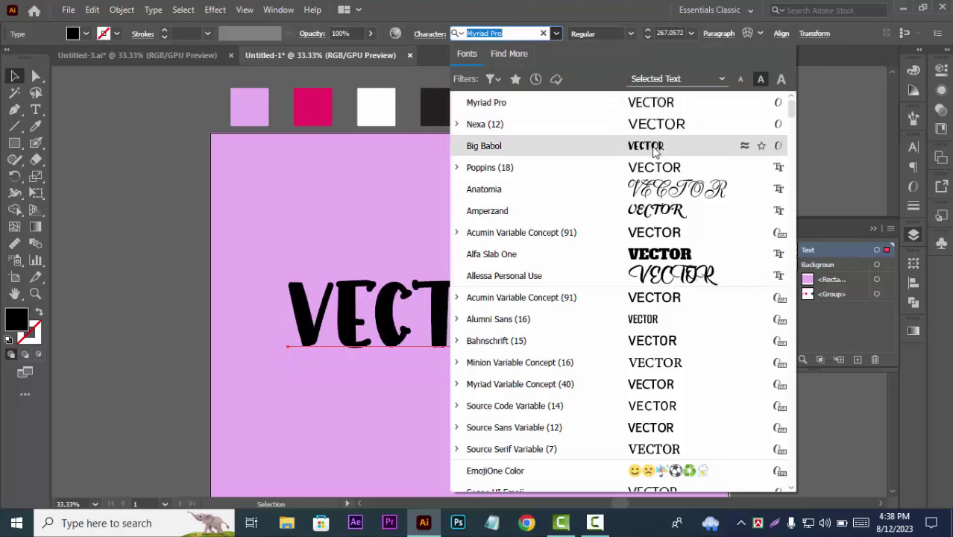
scroll(661, 254, down, 3)
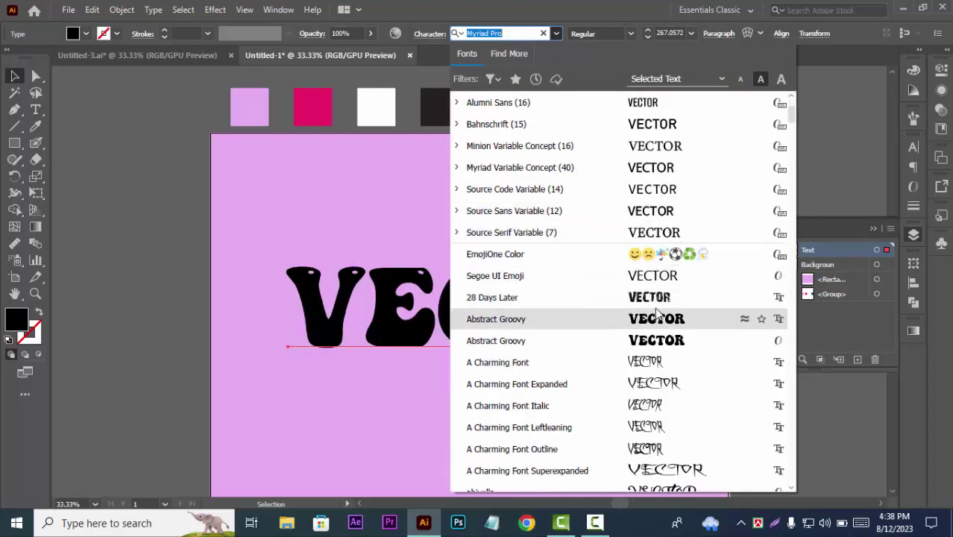
scroll(662, 294, up, 2)
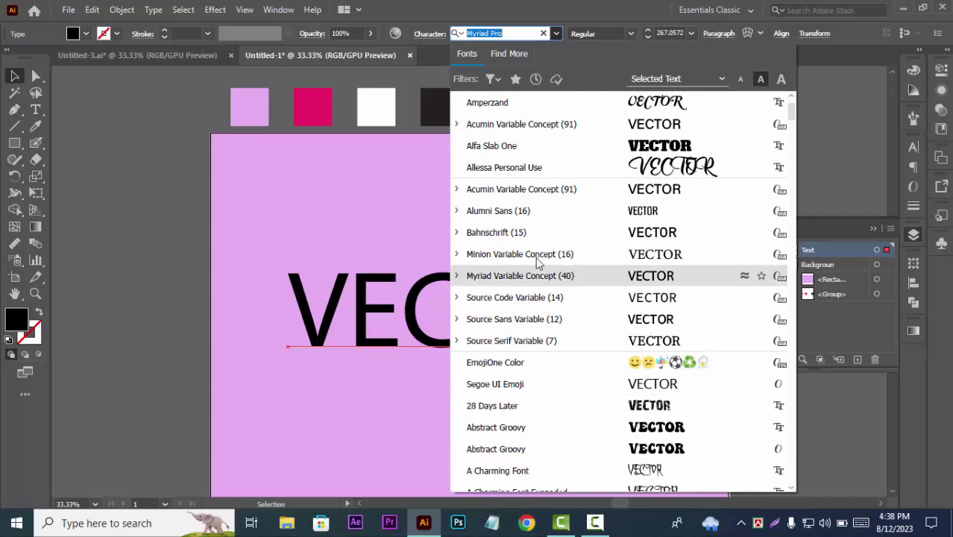
text(n)
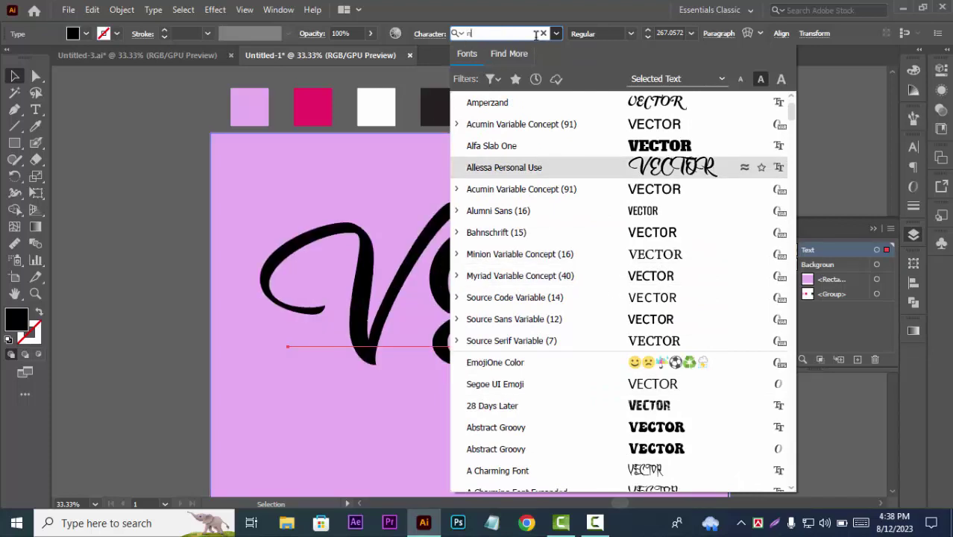
text(exsa)
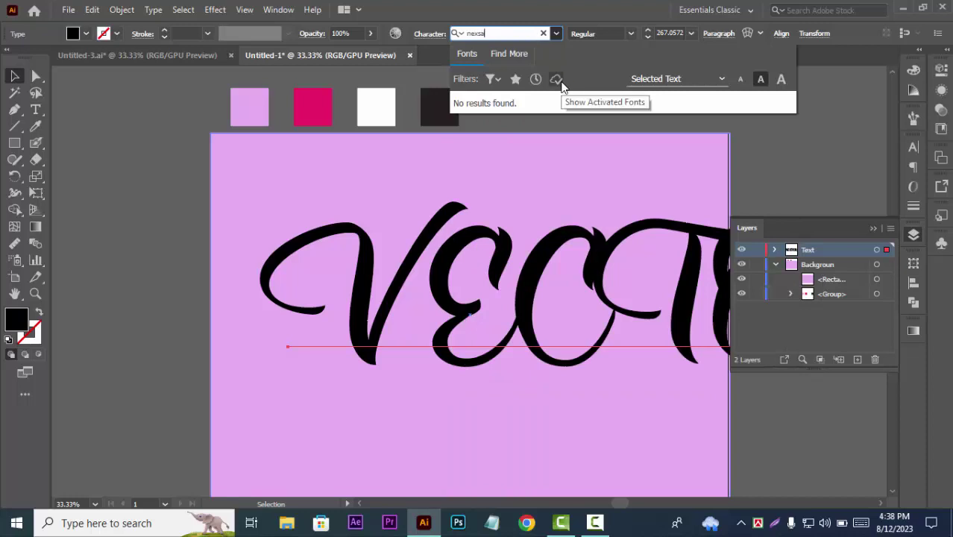
key(BackSpace)
key(BackSpace)
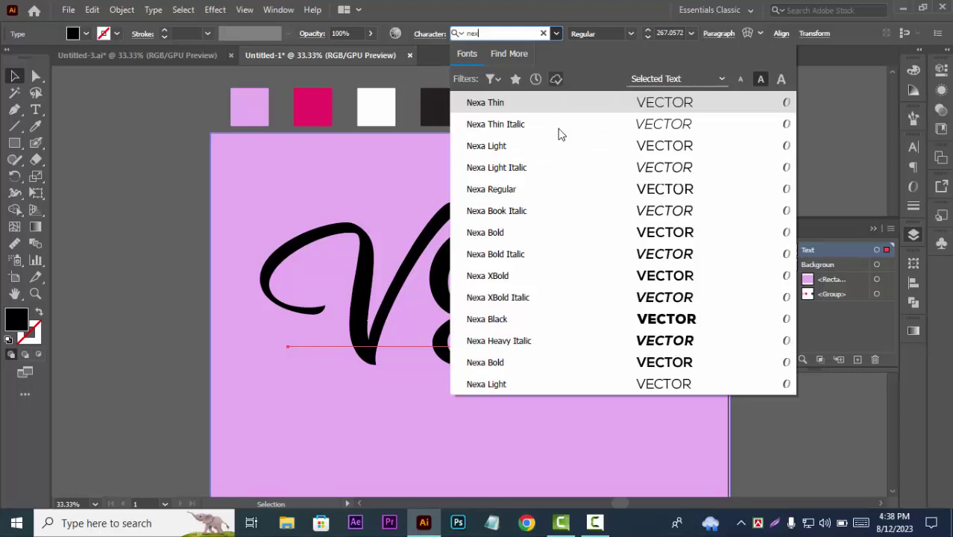
Step: Set VECTOR in Nexa Black and shrink it to fit inside the artboard
click(500, 330)
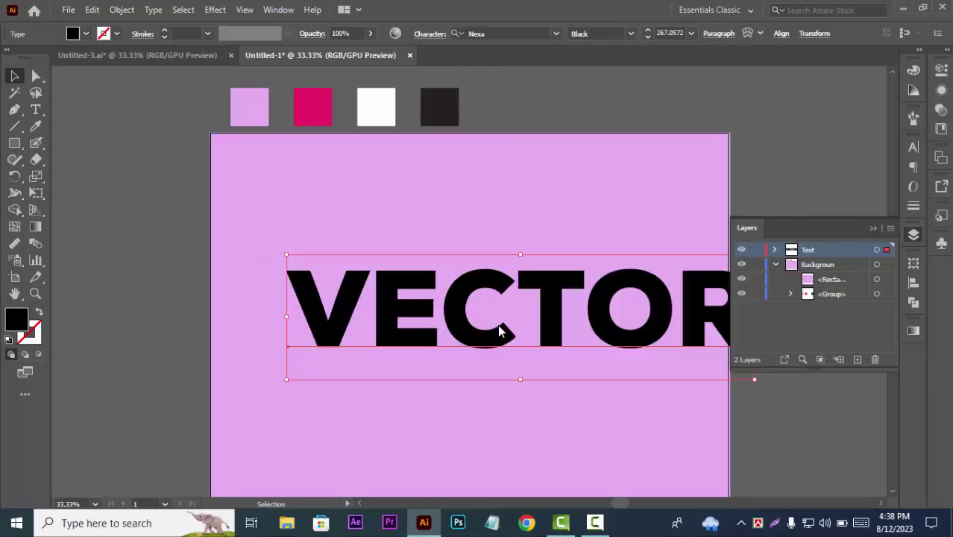
click(16, 78)
click(794, 197)
drag(792, 199, 731, 195)
click(634, 309)
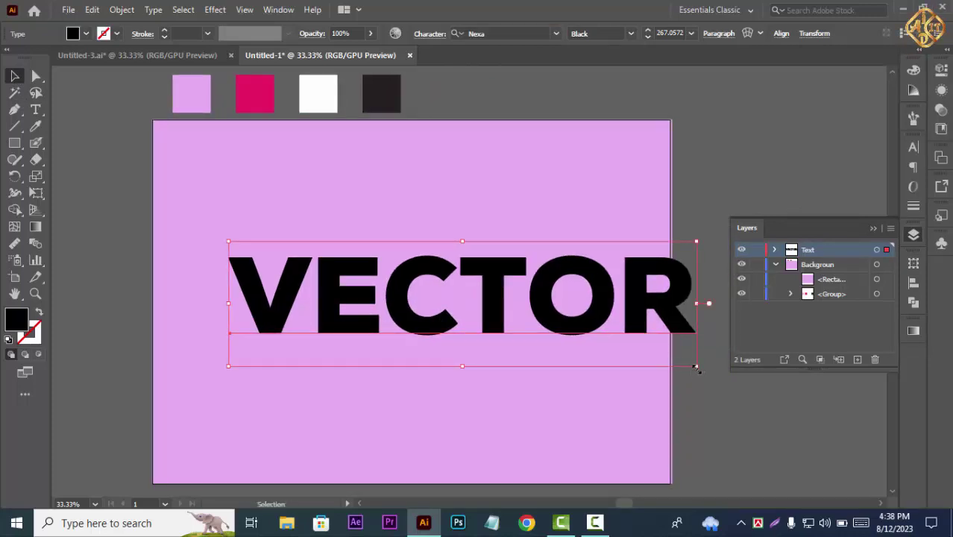
drag(695, 367, 635, 349)
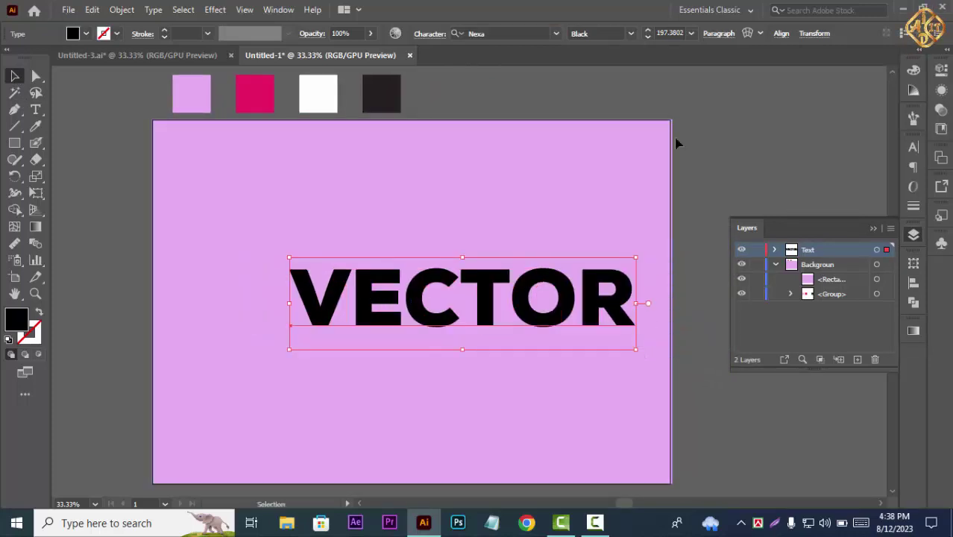
Step: Centre the resized VECTOR horizontally and vertically on the artboard
click(781, 33)
click(665, 72)
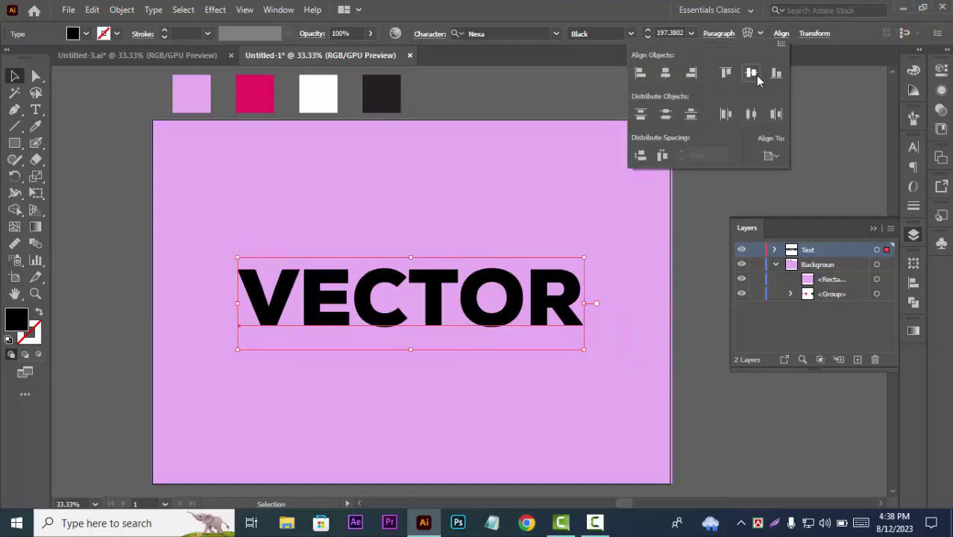
click(751, 72)
click(880, 295)
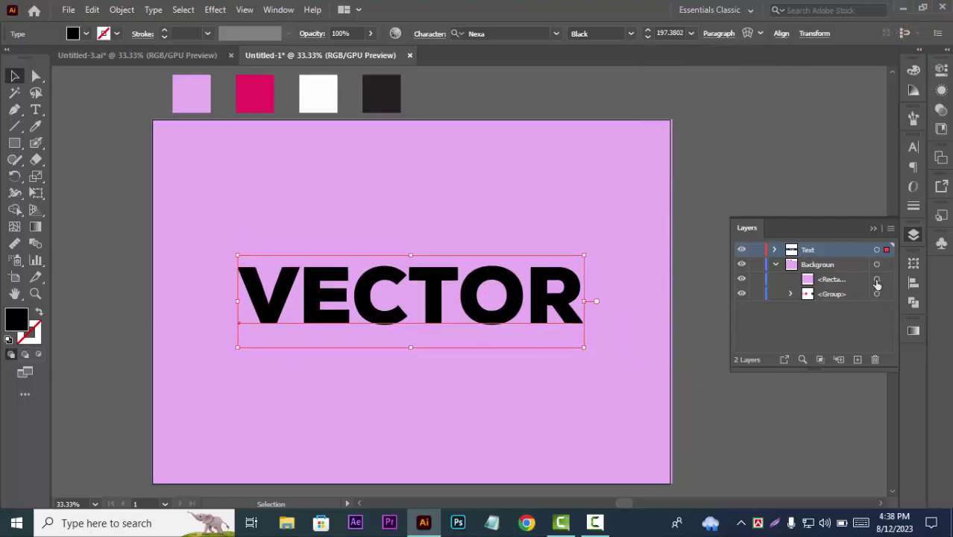
Step: Trim the pink rectangle to the artboard edge, lock it, and collapse Backgroun
click(645, 300)
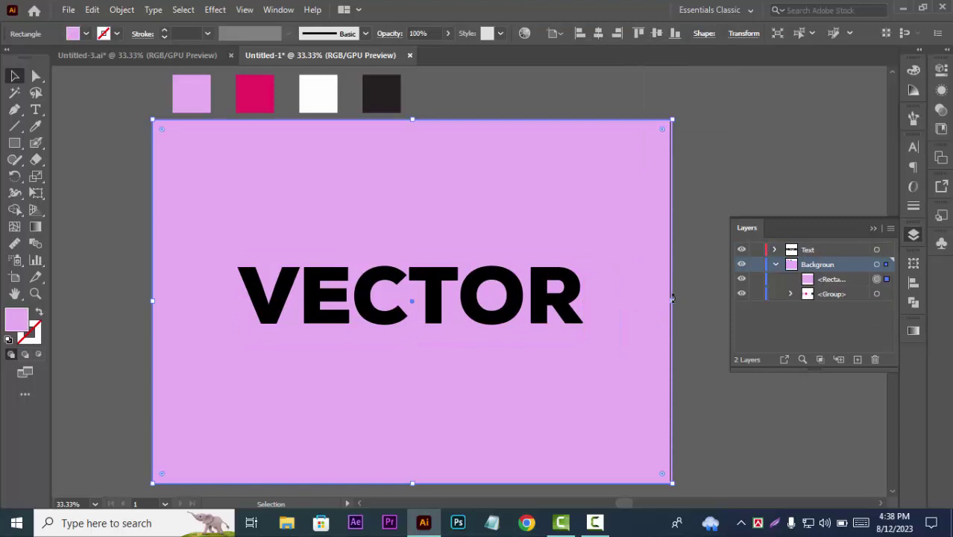
drag(673, 298, 669, 298)
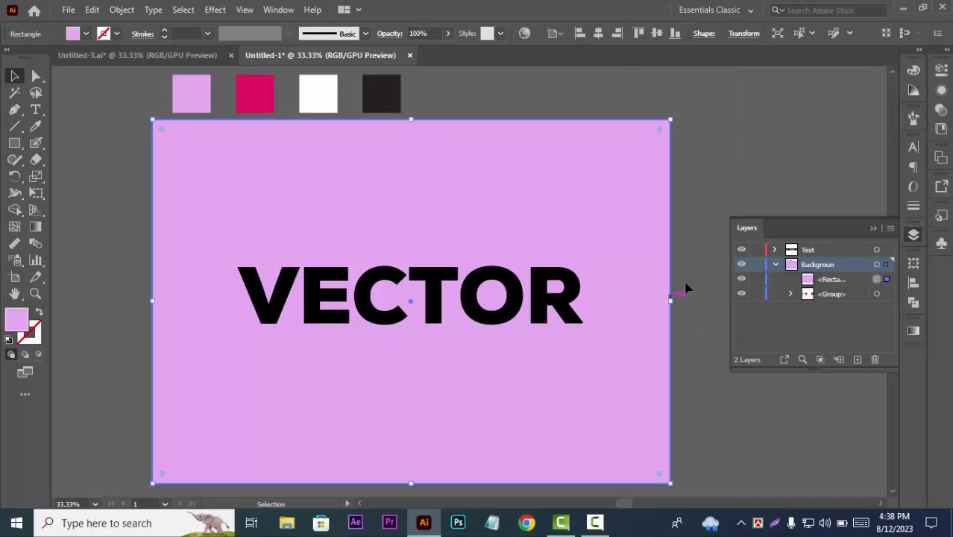
click(691, 284)
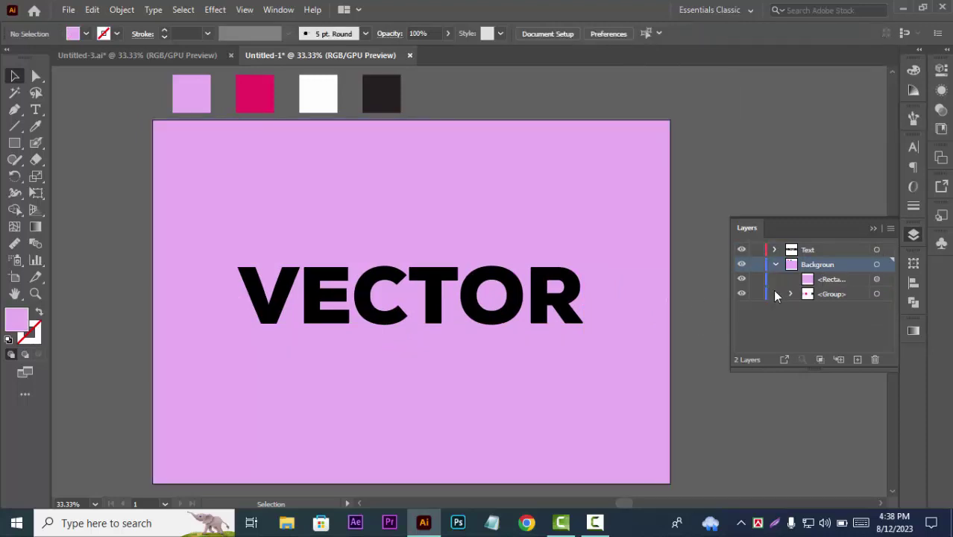
click(757, 279)
click(774, 265)
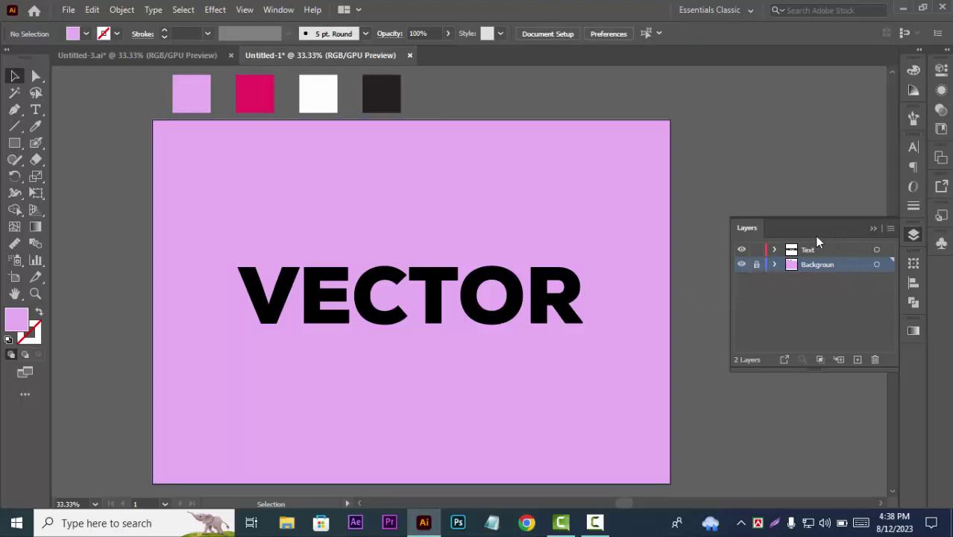
click(473, 296)
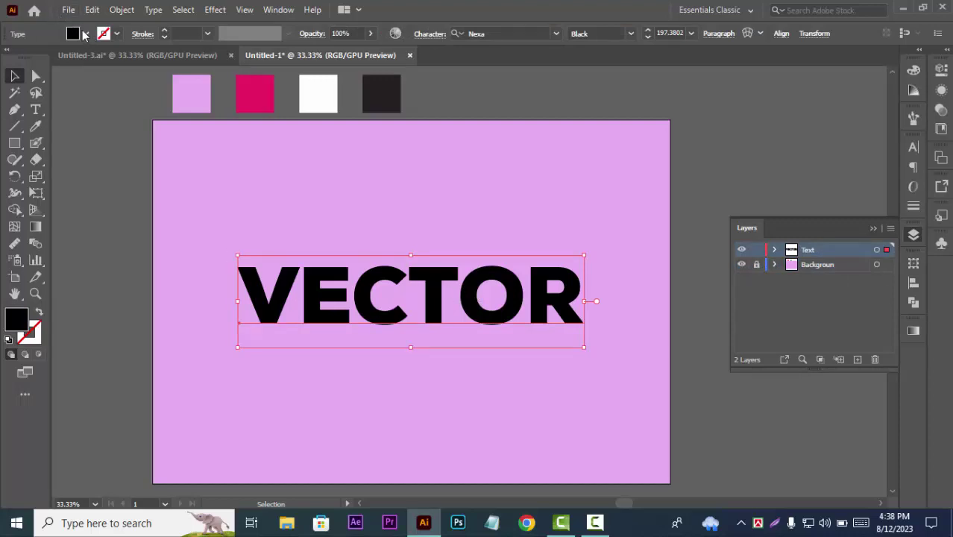
Step: Set VECTOR's fill to None and bring up the Appearance panel
click(86, 34)
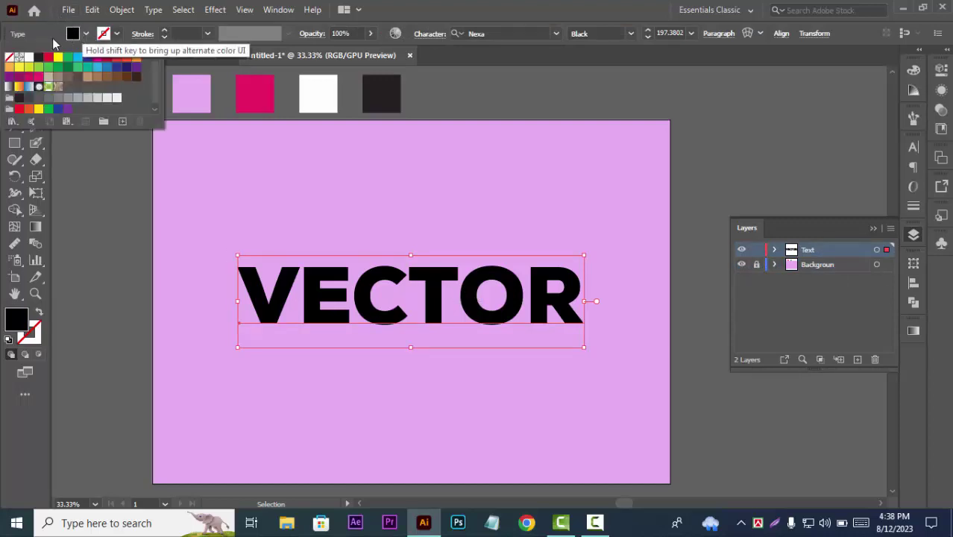
click(10, 60)
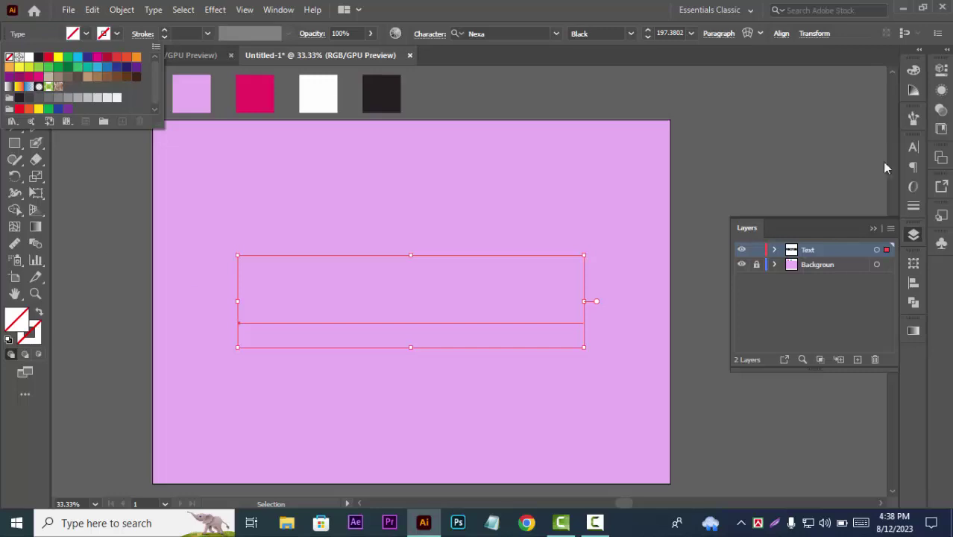
click(941, 91)
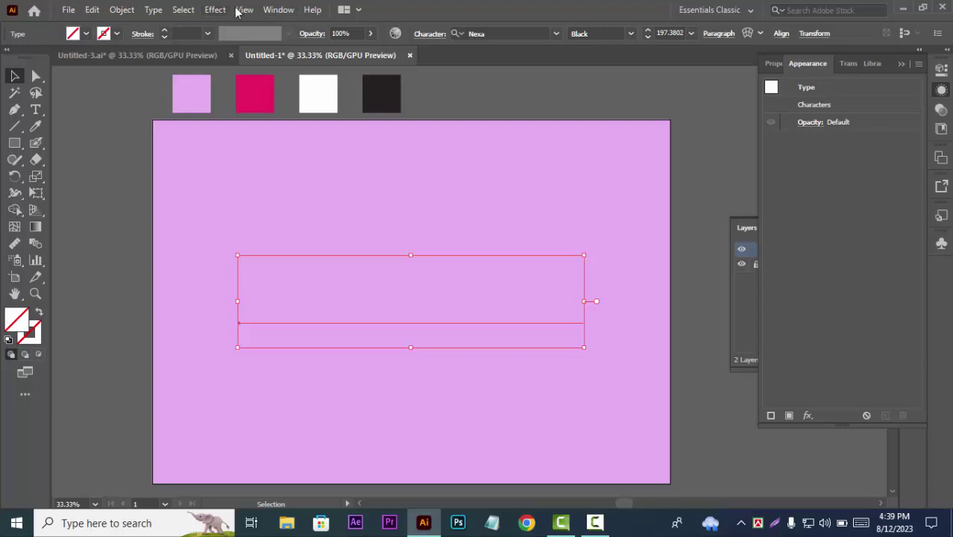
click(270, 13)
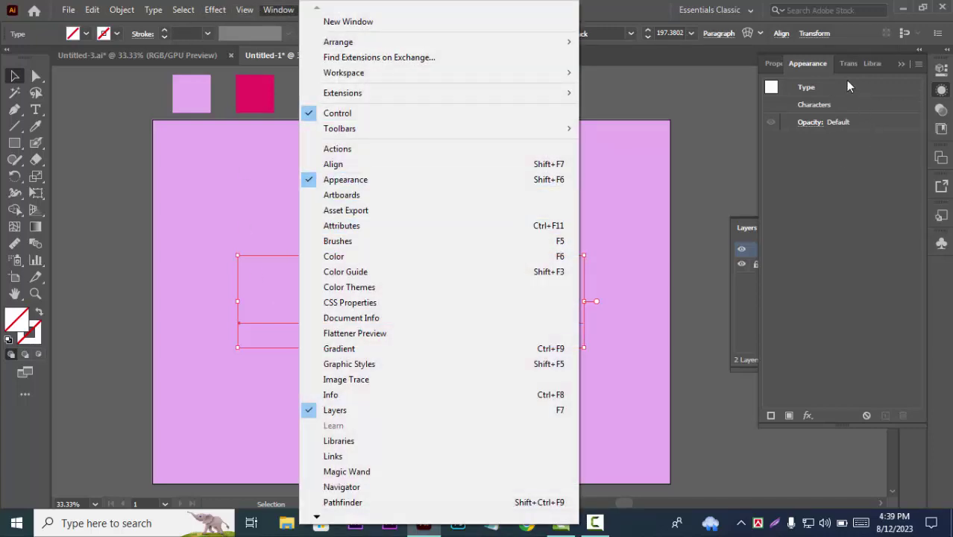
click(812, 65)
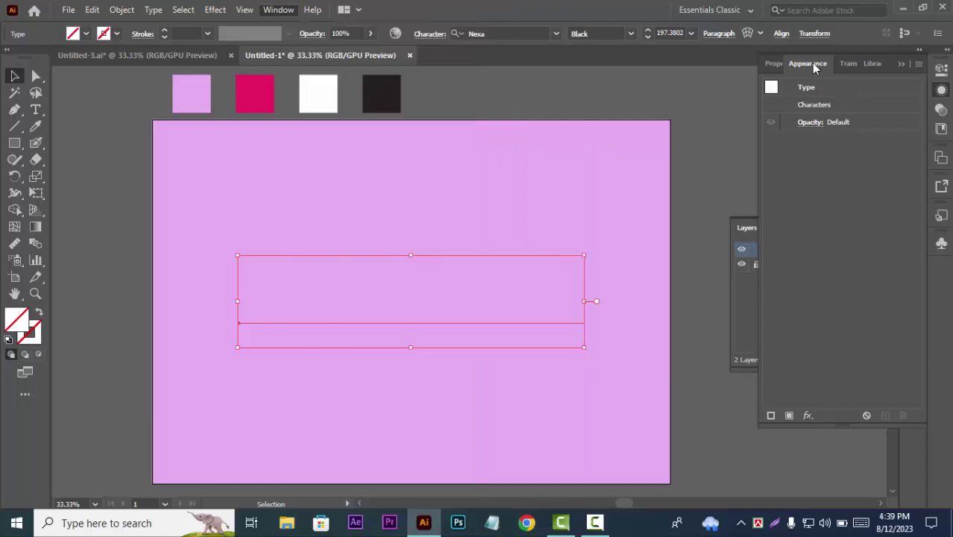
click(942, 90)
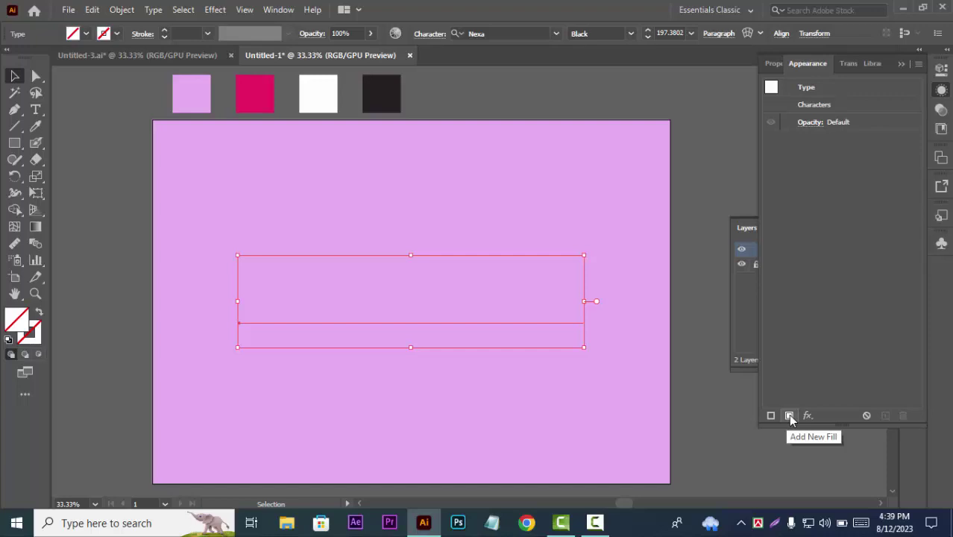
Step: Add a new fill to VECTOR and sample the magenta palette swatch into it
click(789, 415)
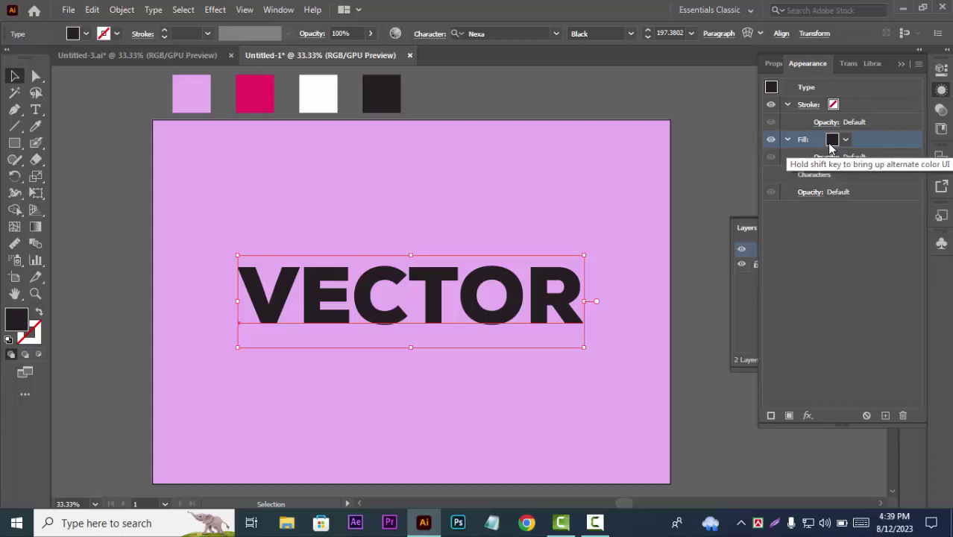
click(831, 143)
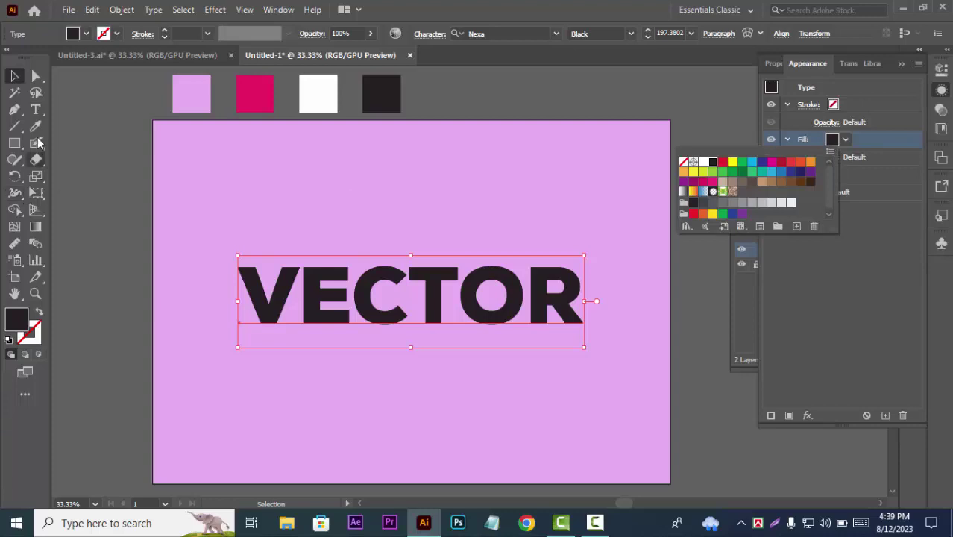
key(Escape)
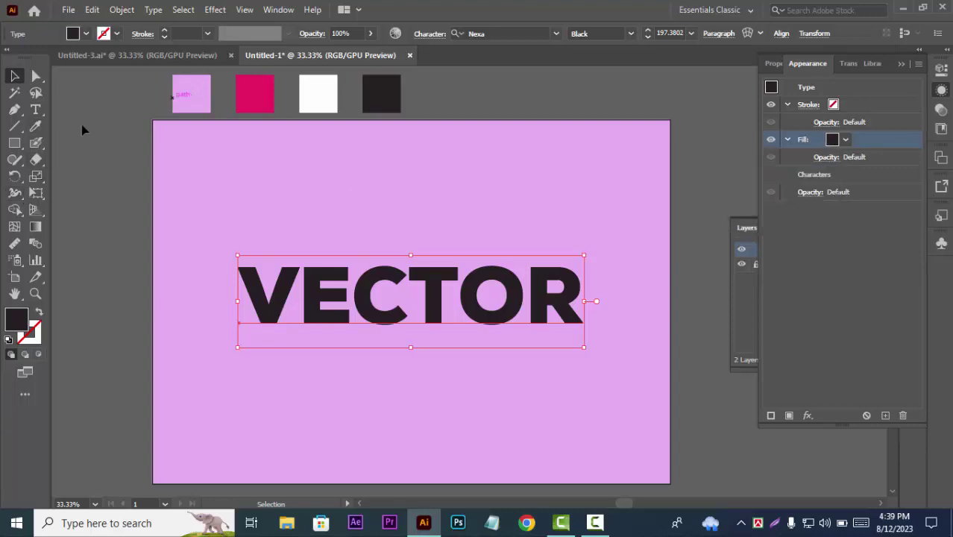
click(40, 129)
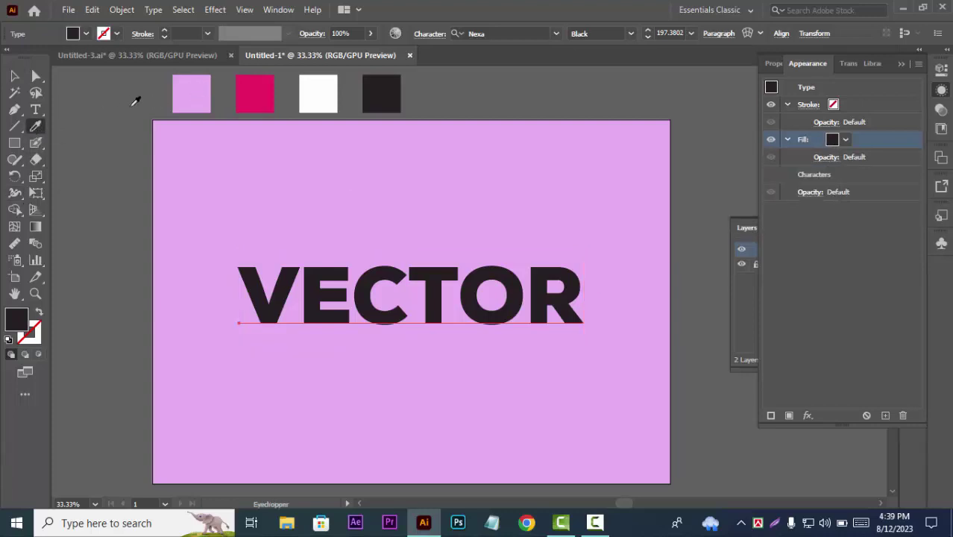
click(192, 93)
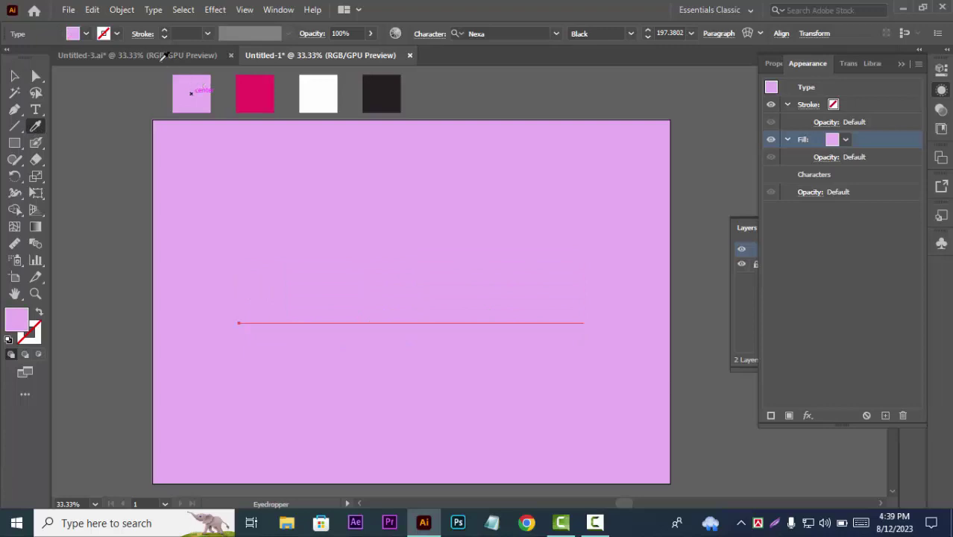
click(135, 54)
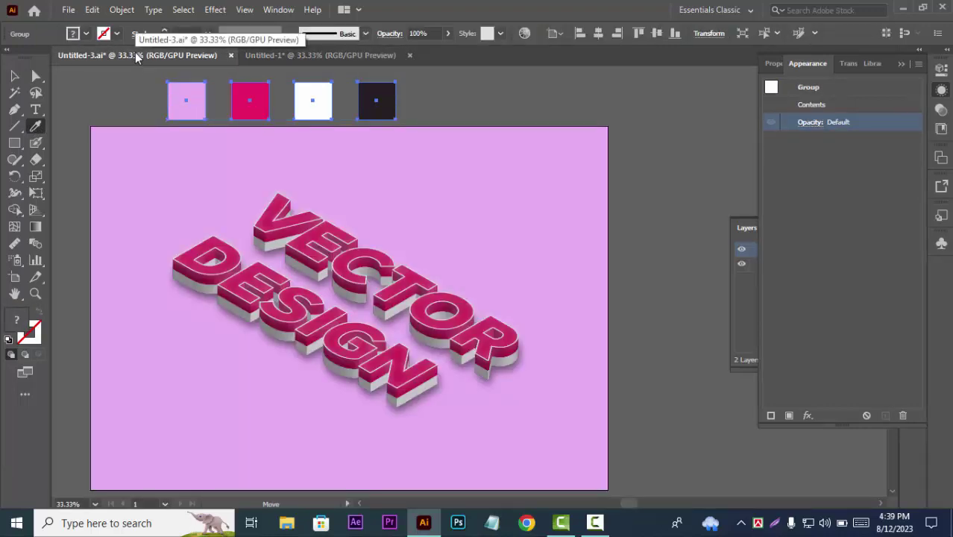
click(257, 55)
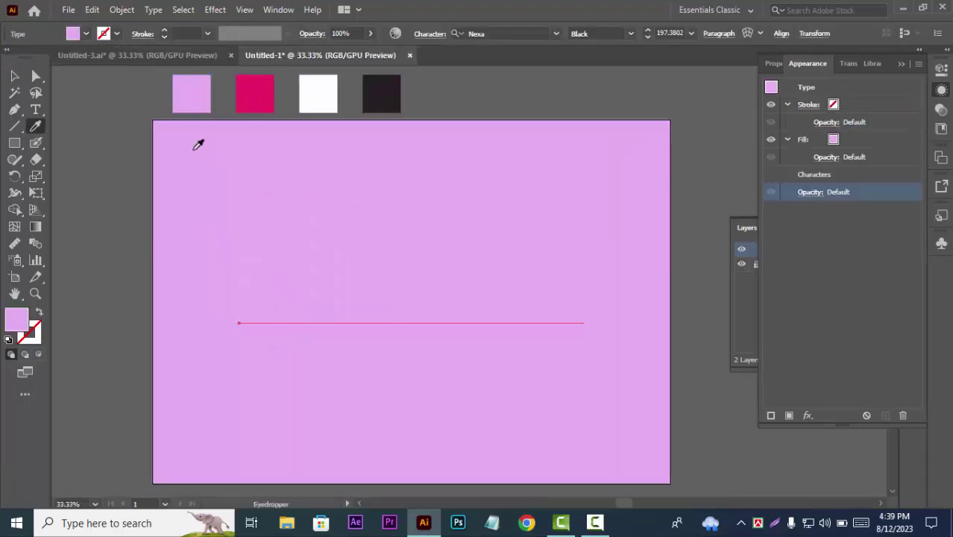
click(262, 87)
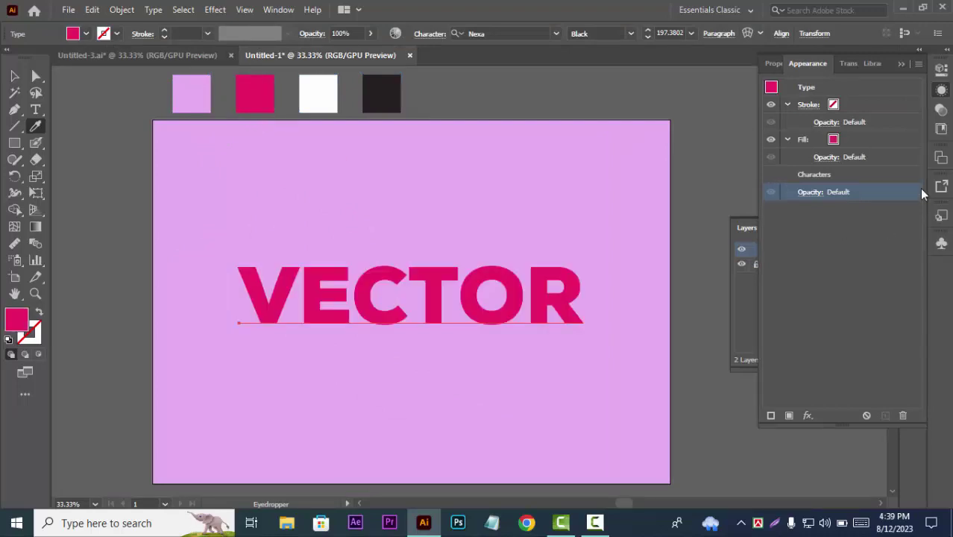
click(878, 144)
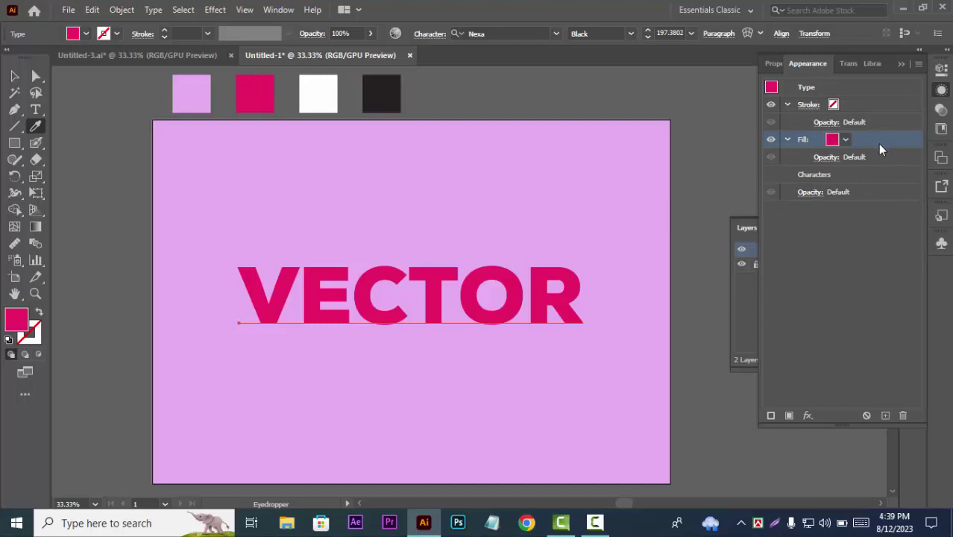
Step: Apply 3D Extrude & Bevel to the fill: Isometric Top position, 40 pt depth
click(806, 417)
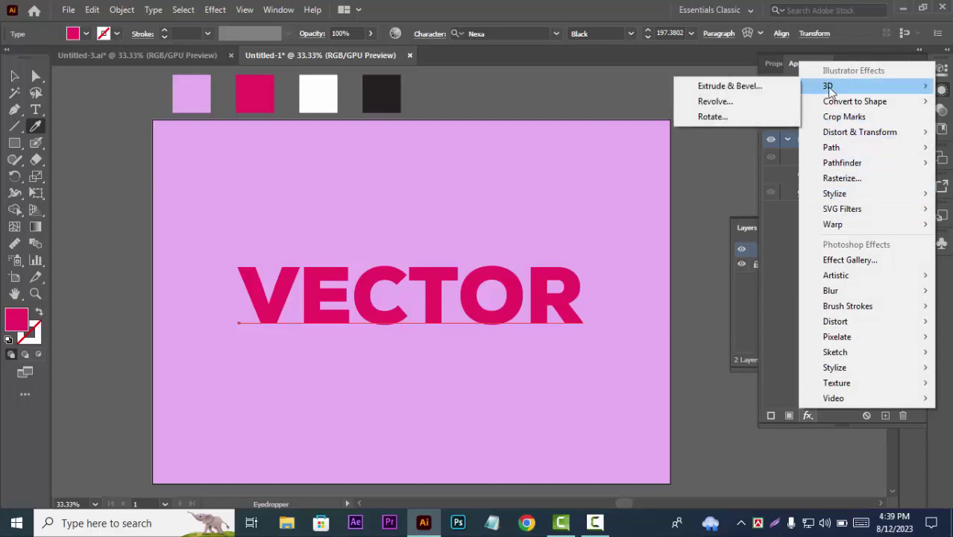
mouse_move(828, 86)
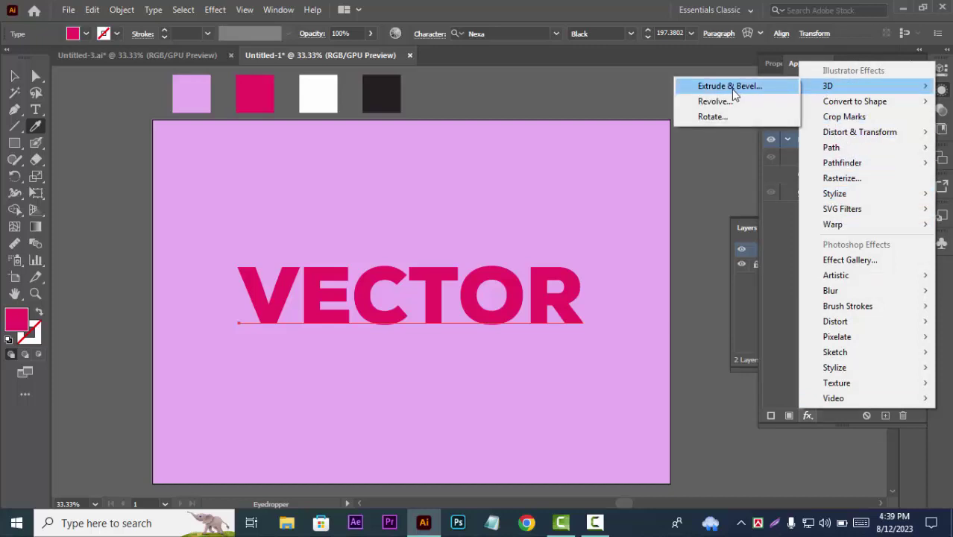
click(742, 91)
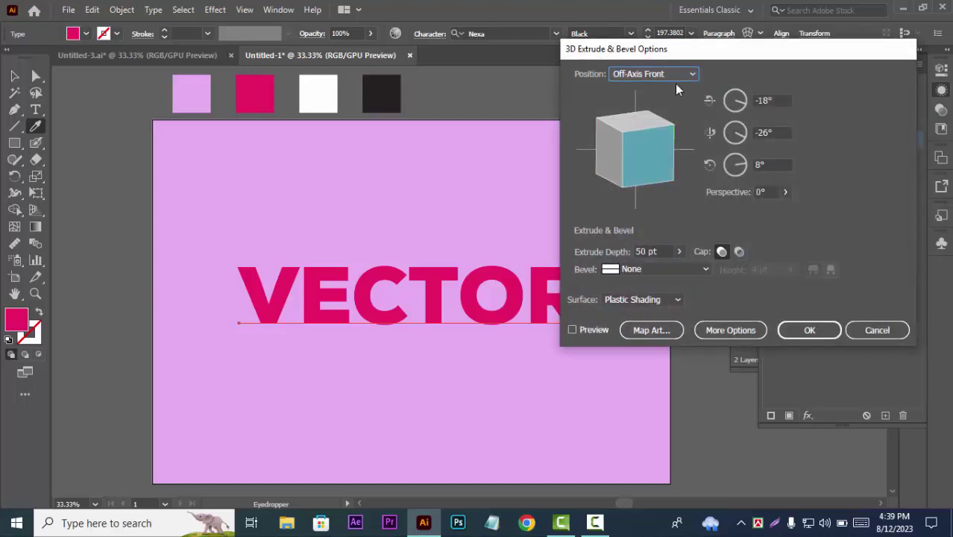
click(691, 74)
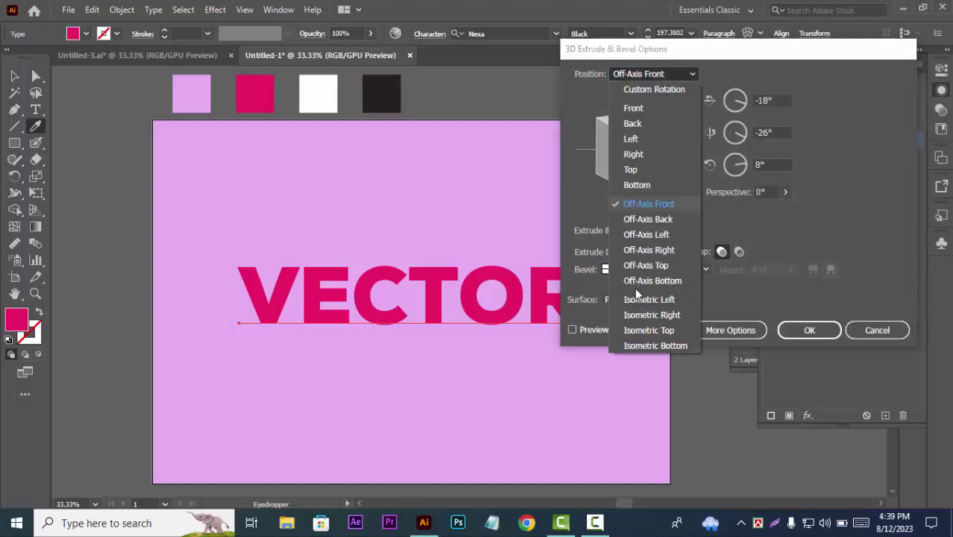
click(640, 330)
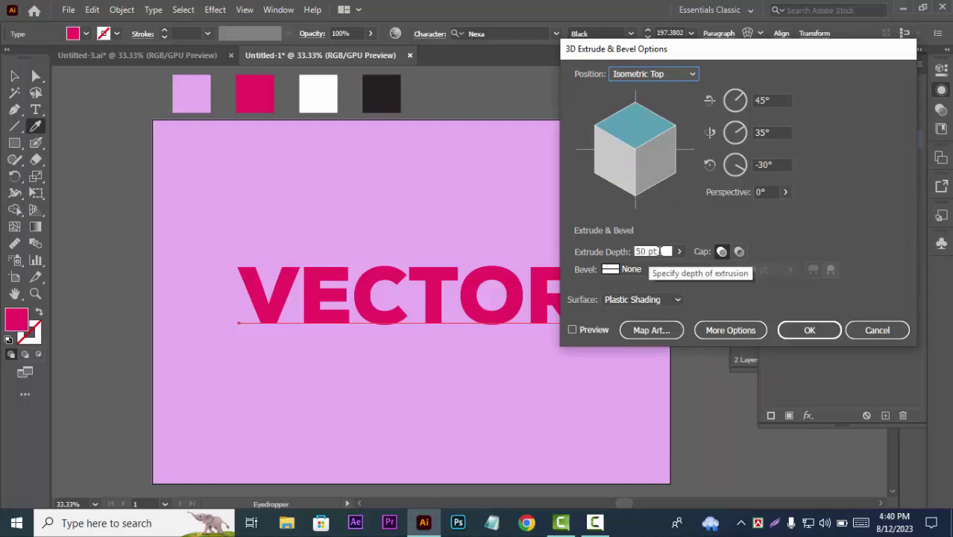
click(627, 252)
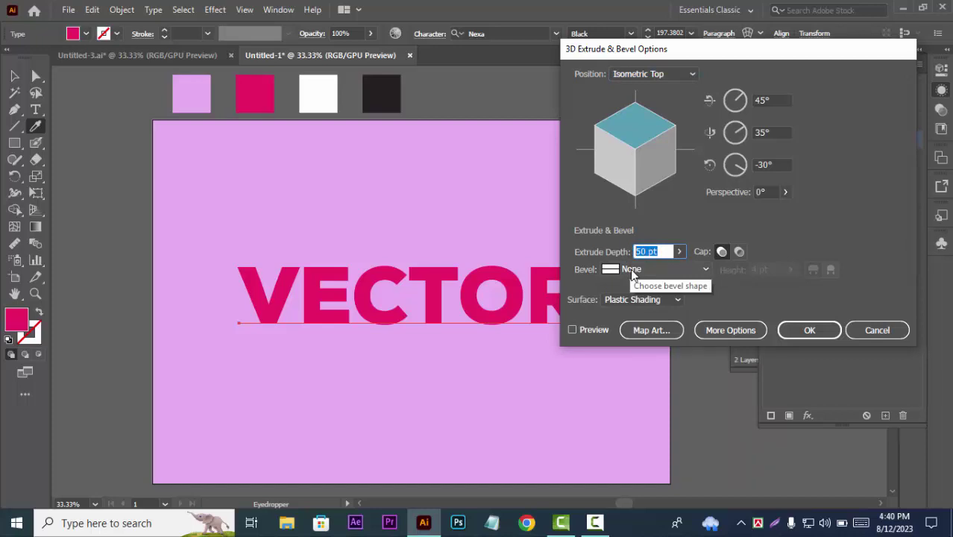
text(40)
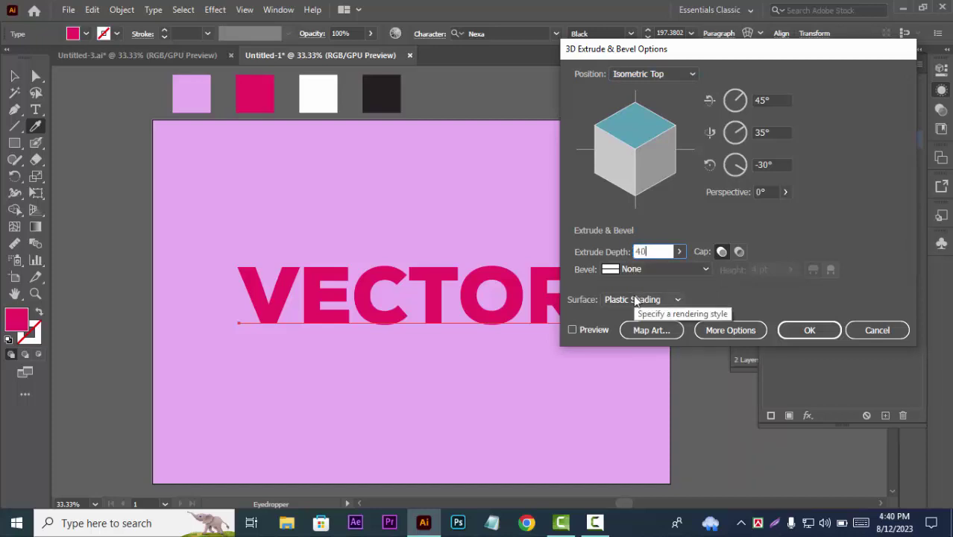
click(573, 330)
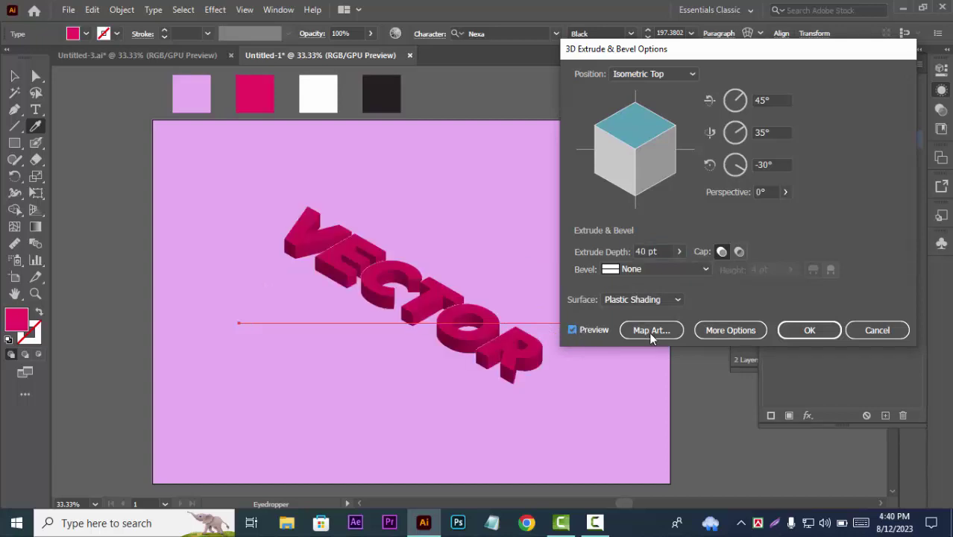
click(810, 330)
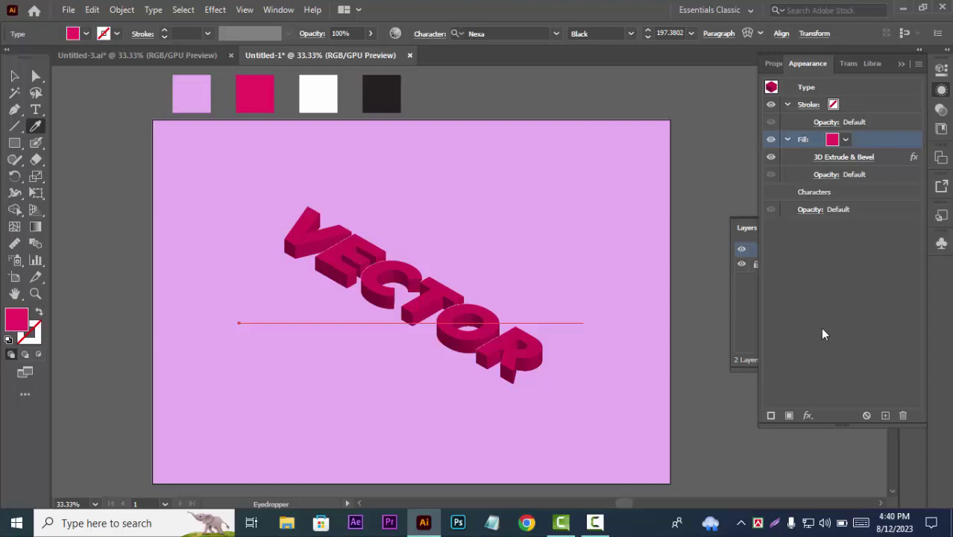
Step: Give the VECTOR text's stroke the White swatch and a 2 pt weight
click(880, 106)
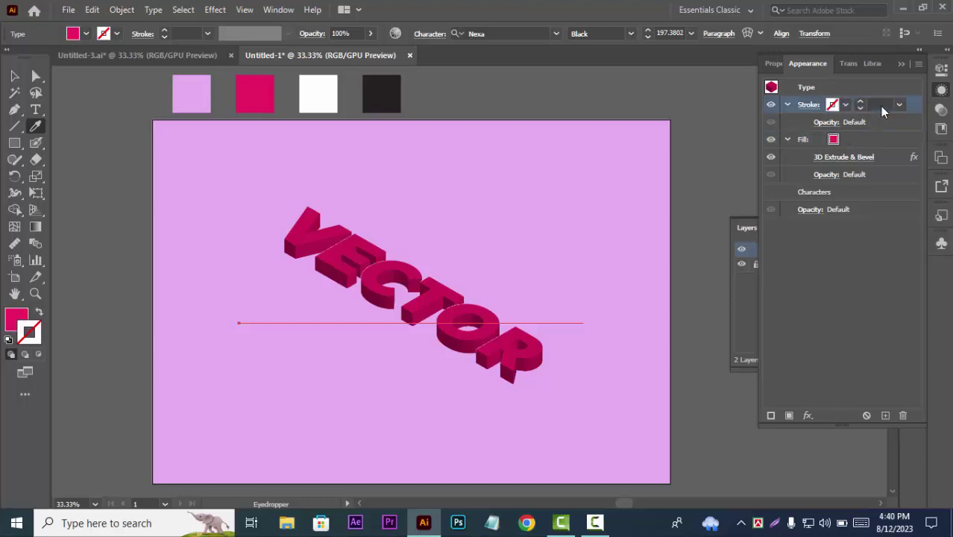
click(845, 105)
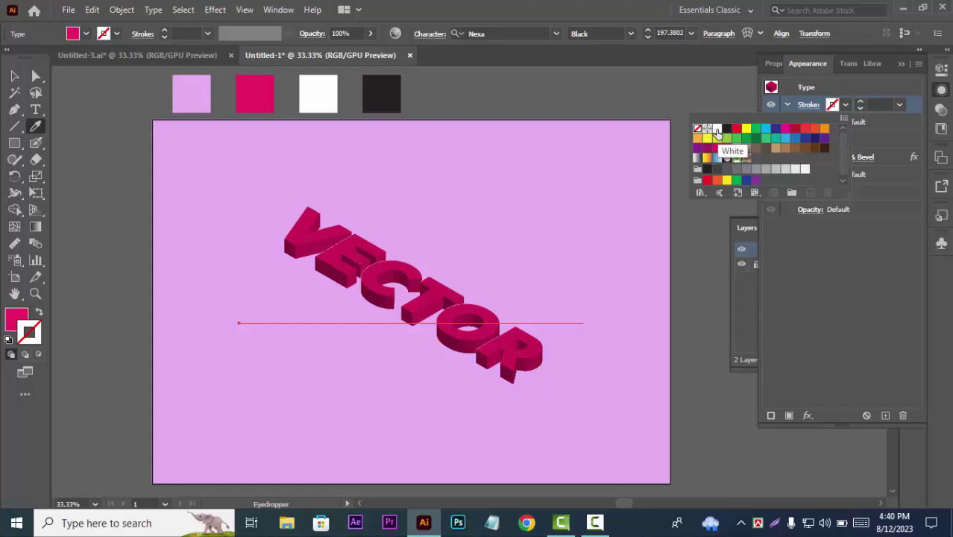
click(717, 131)
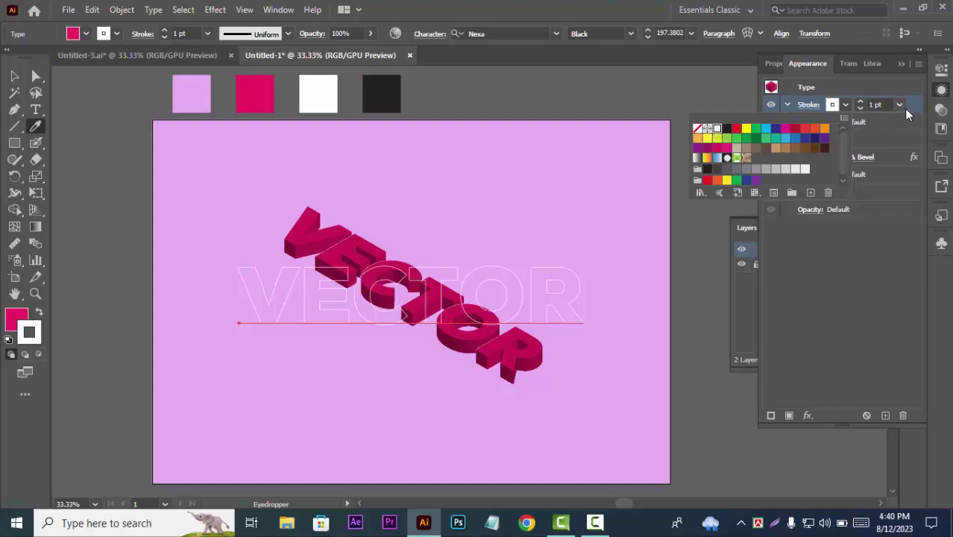
click(874, 102)
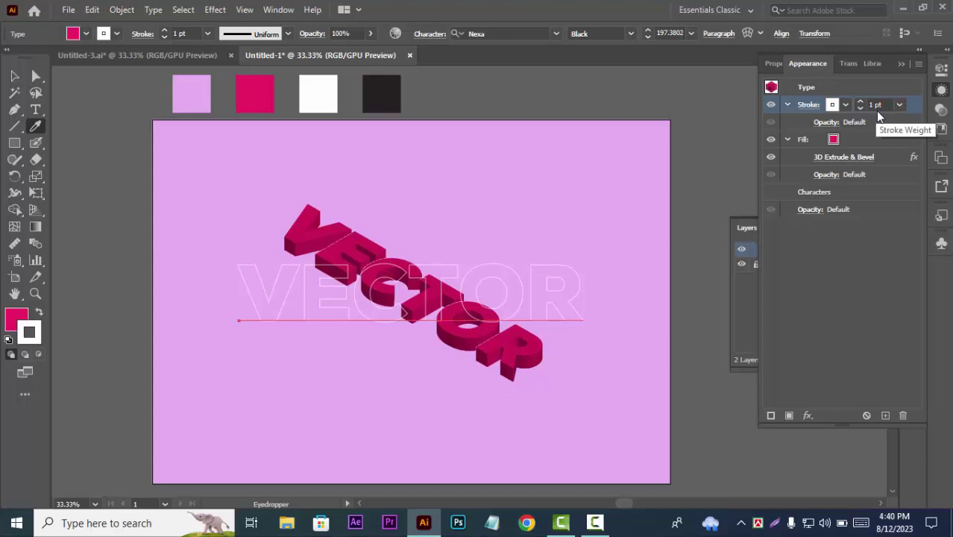
click(876, 104)
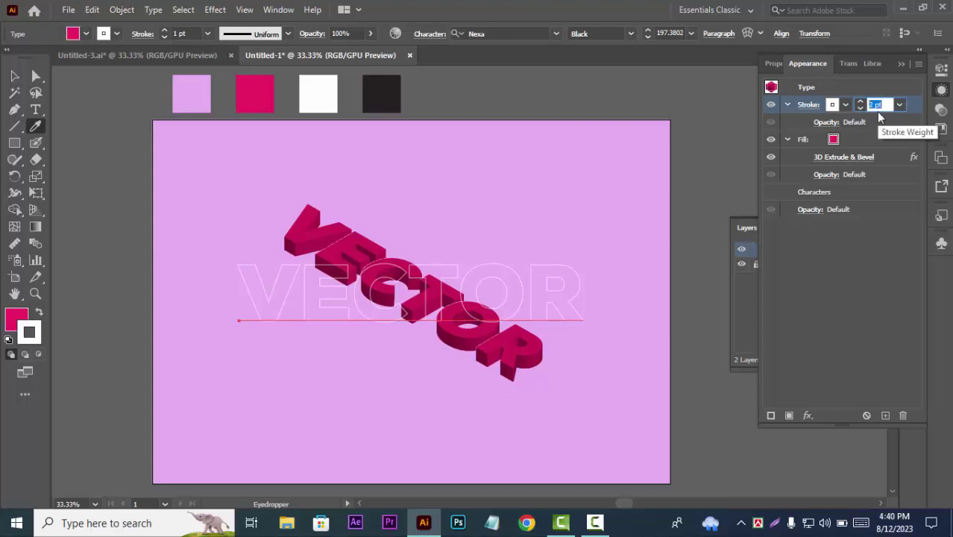
key(Up)
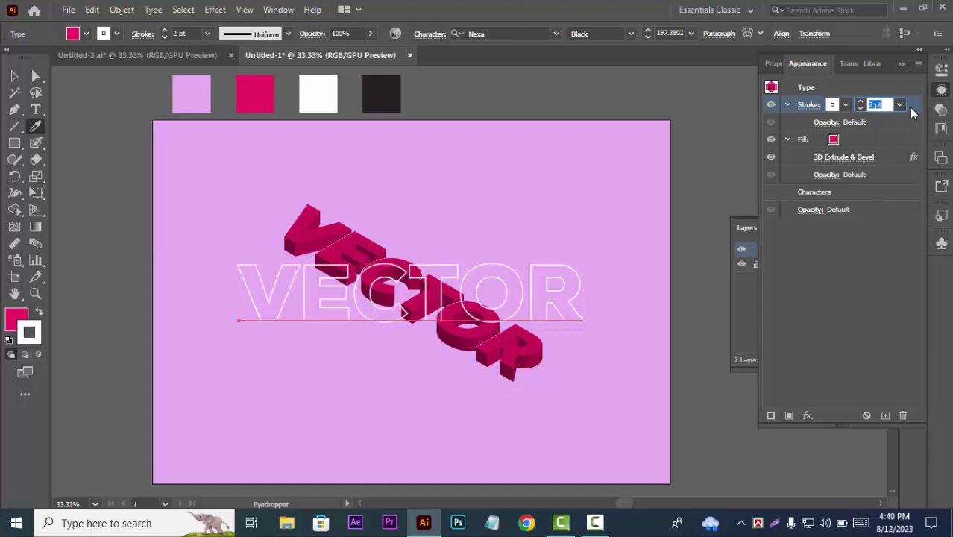
click(910, 107)
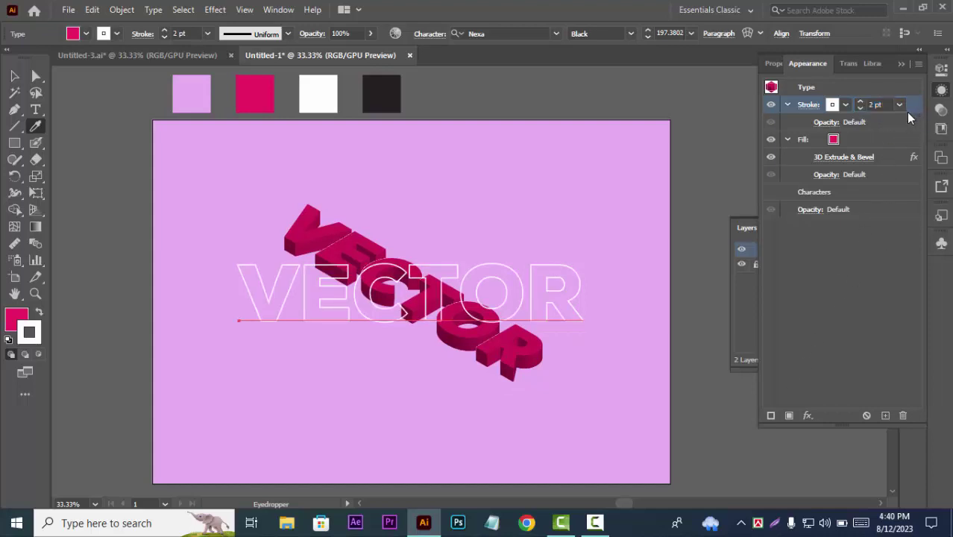
Step: Apply a 3D Rotate effect with the Isometric Top preset to the white stroke, zooming to 50%
click(807, 415)
mouse_move(828, 86)
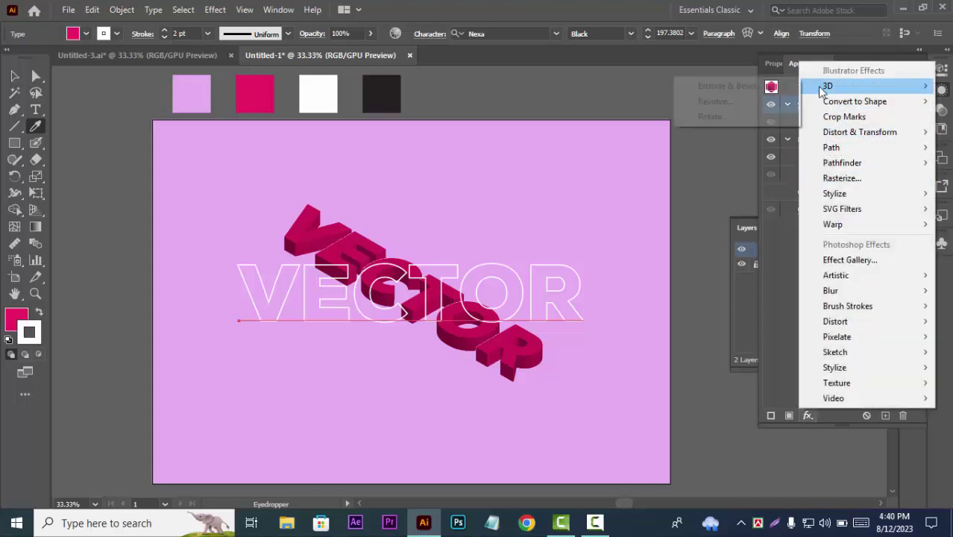
click(712, 117)
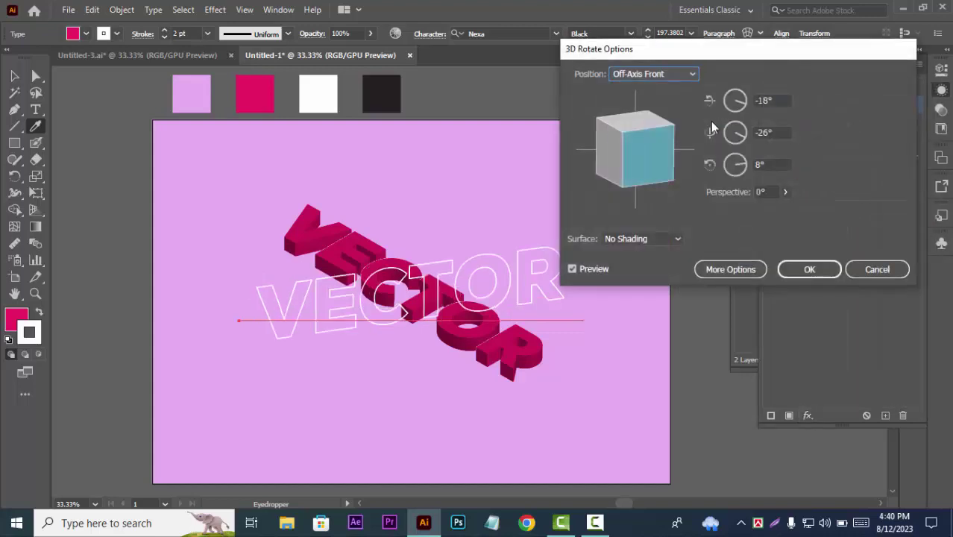
click(681, 75)
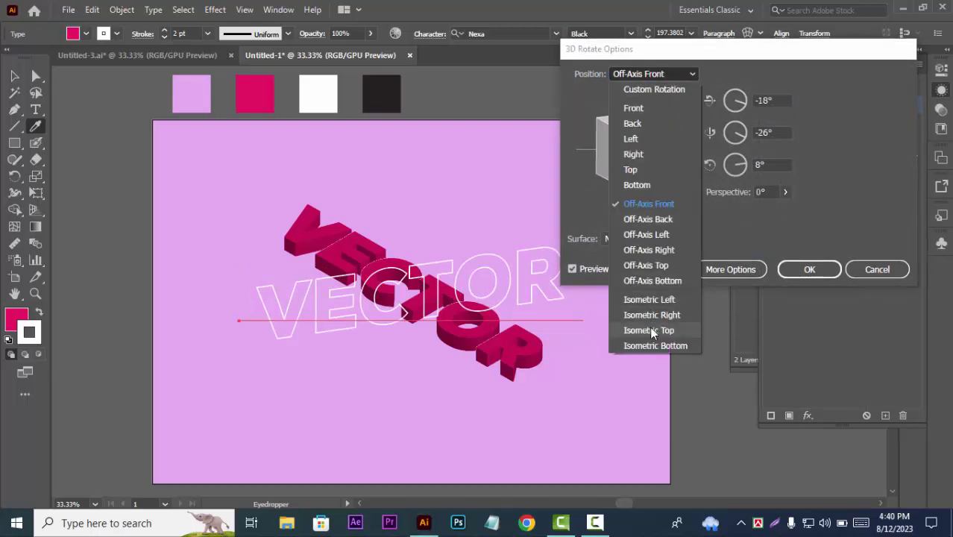
click(649, 330)
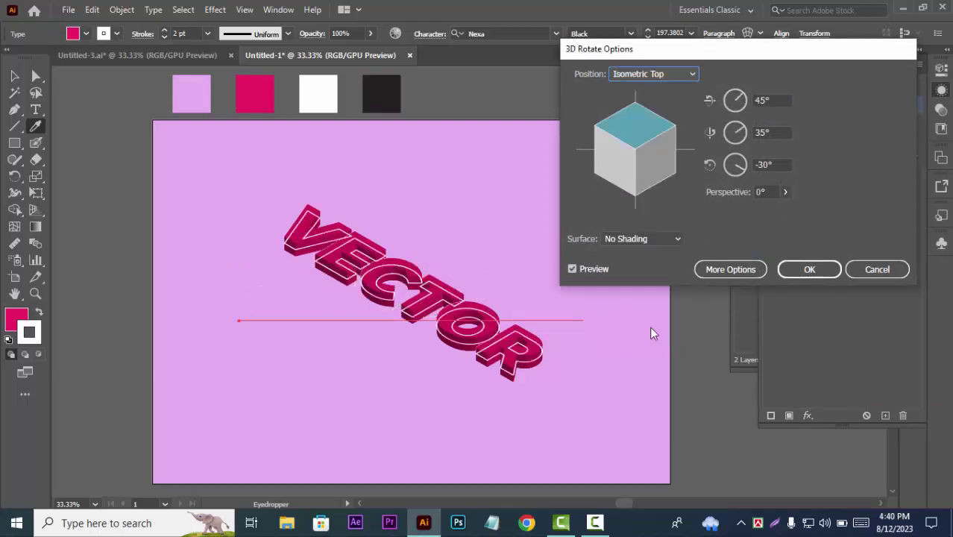
click(808, 270)
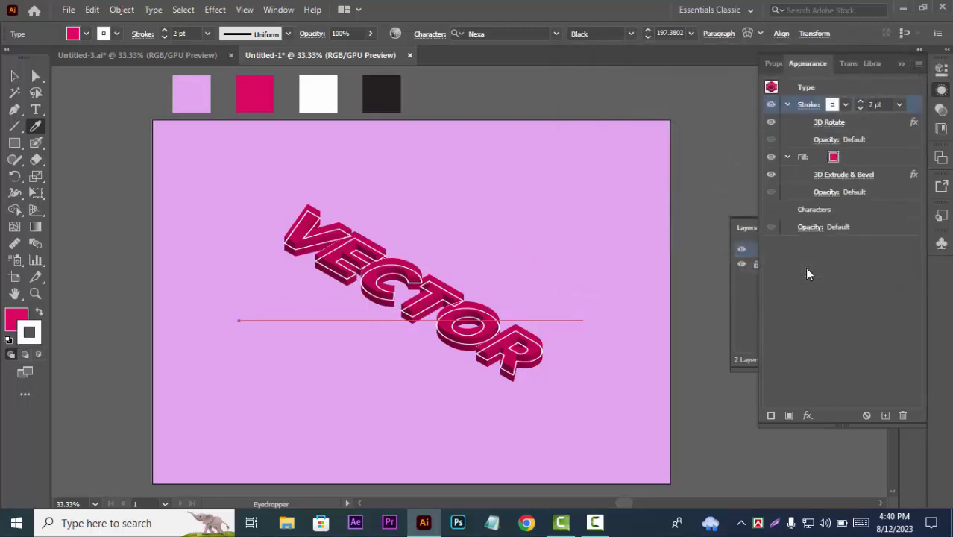
key(ctrl+plus)
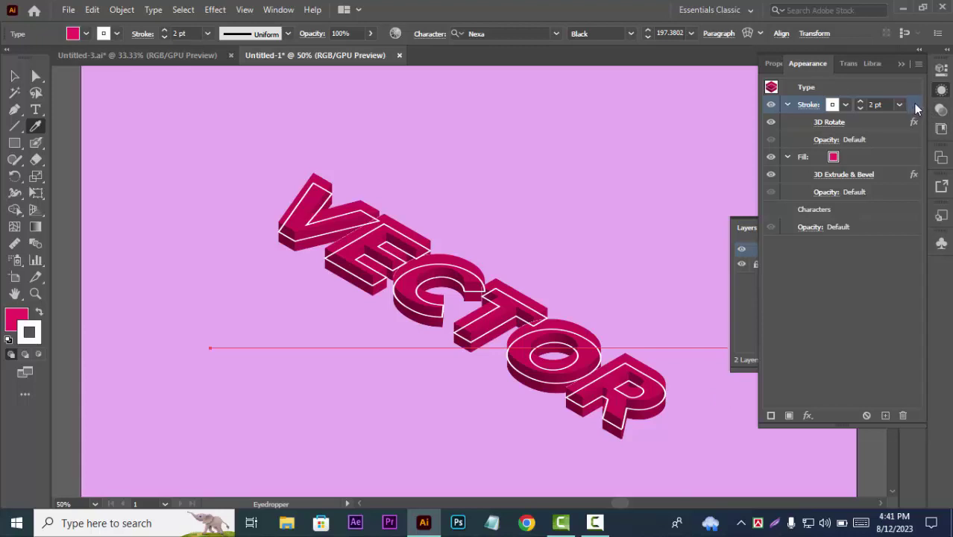
Step: Add a Transform effect shifting the white outline stroke -17 px vertically
click(807, 416)
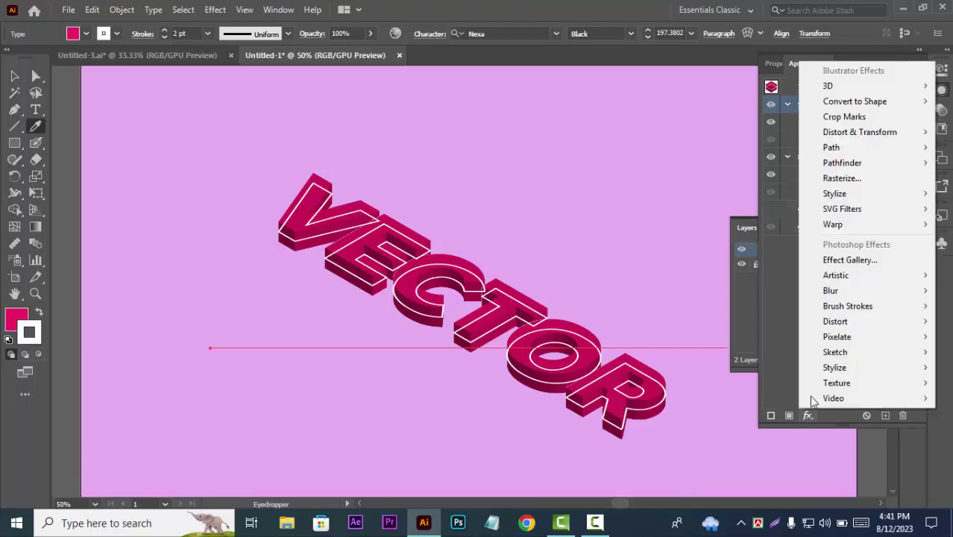
mouse_move(860, 132)
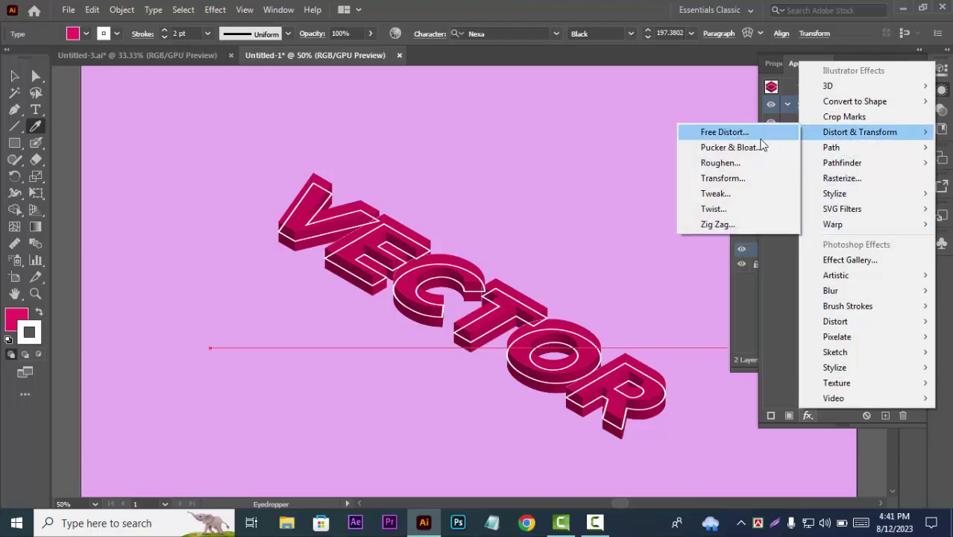
click(723, 184)
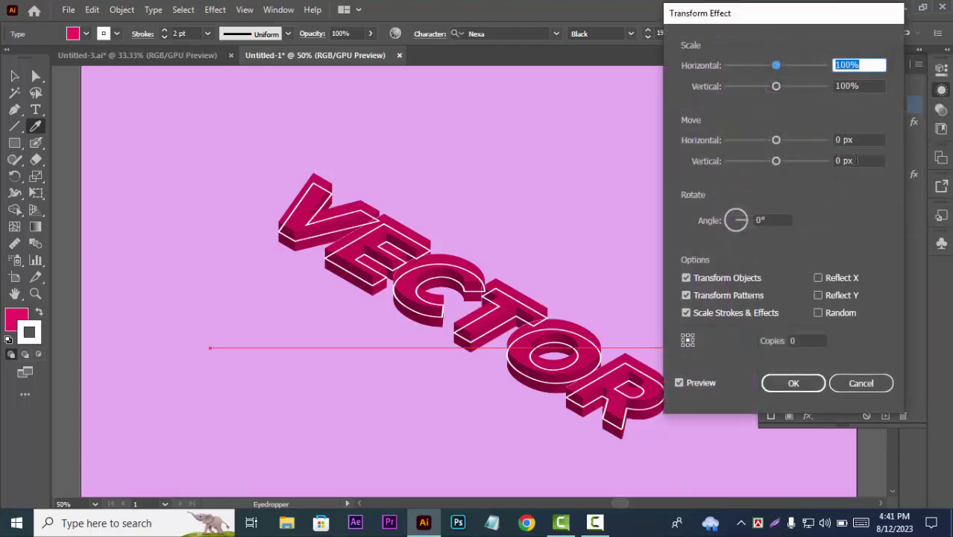
click(856, 160)
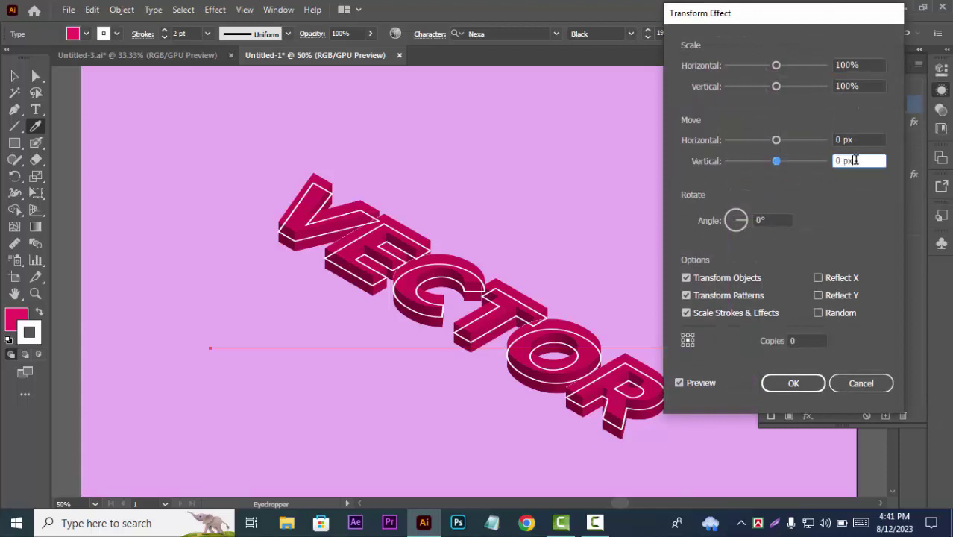
drag(857, 160, 821, 163)
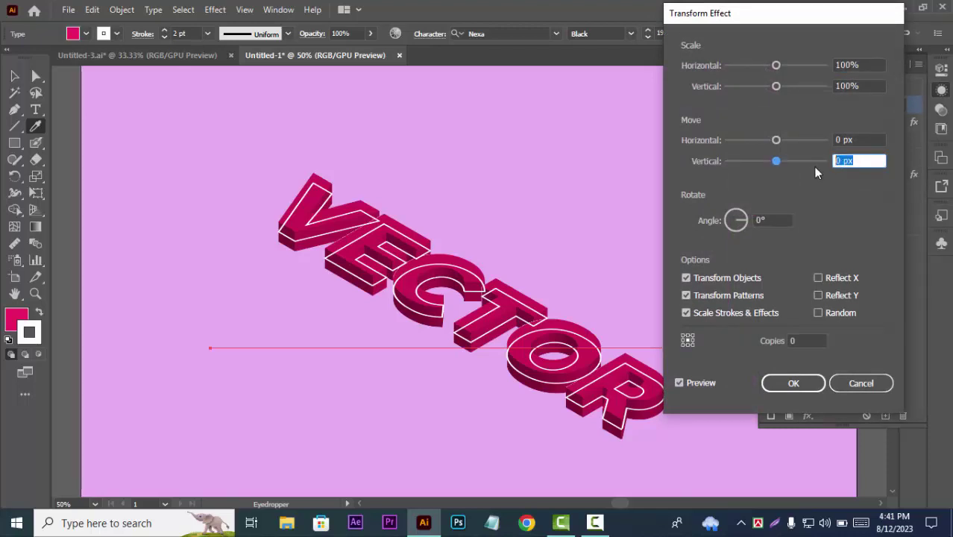
text(4)
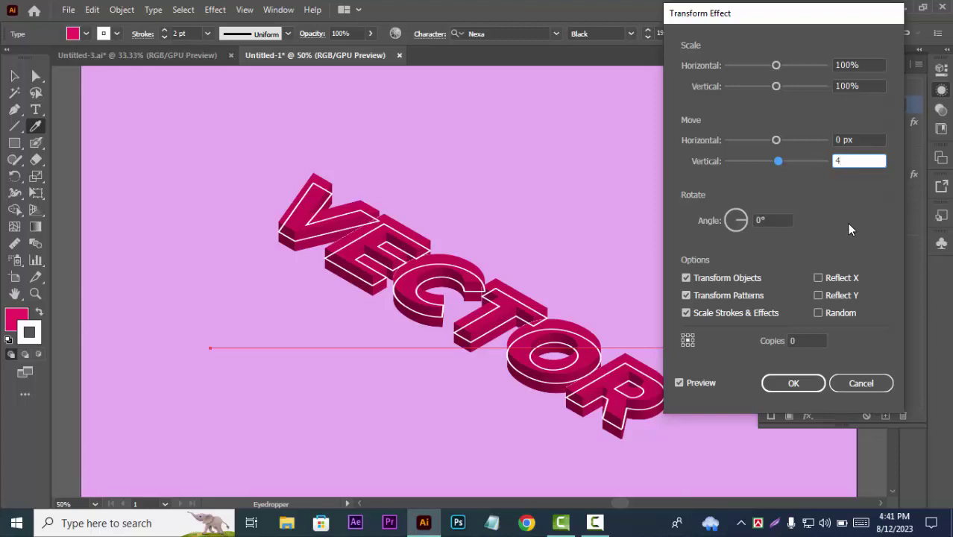
key(Up)
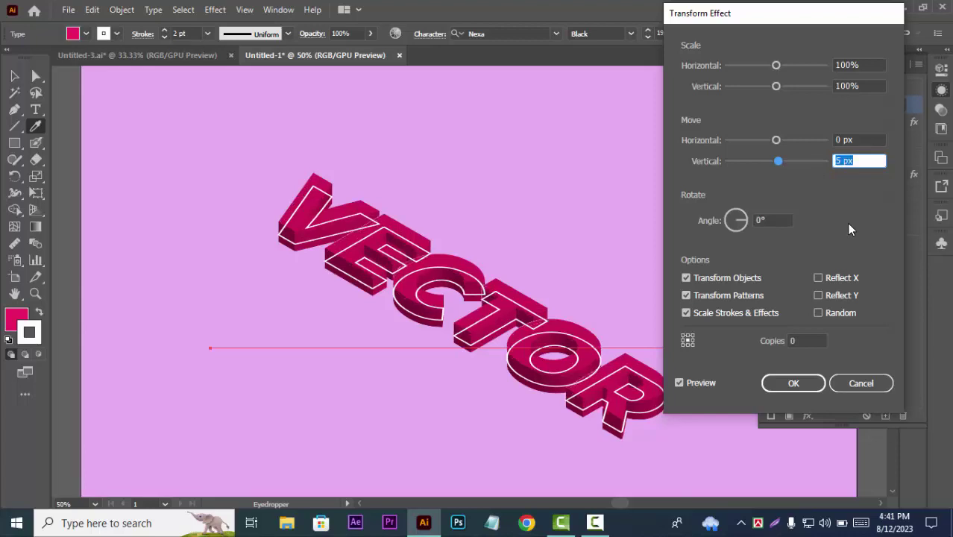
key(Down)
key(Down)
key(Down)
key(Down)
key(Down)
key(Down)
key(Down)
key(Down)
key(Down)
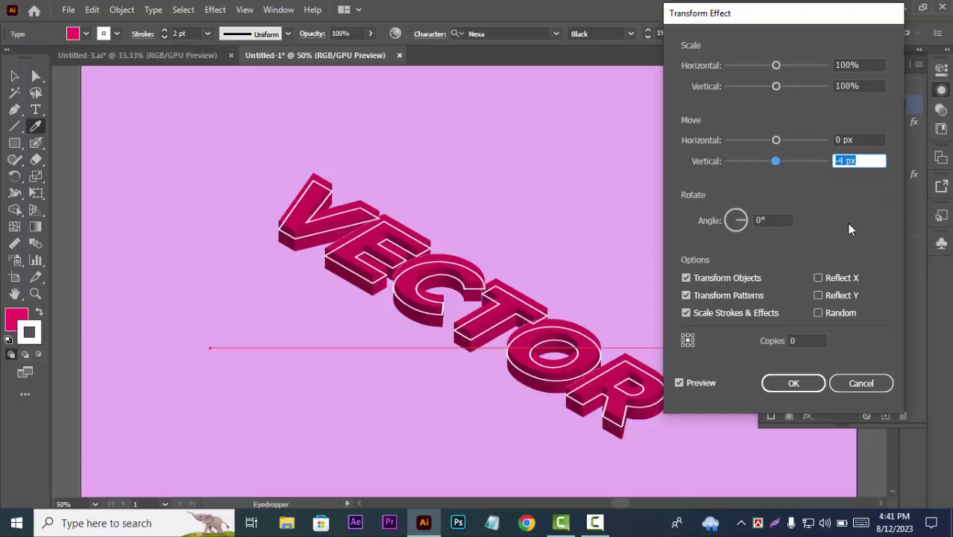
key(Down)
key(Down)
key(Down)
key(Down)
key(Down)
key(Down)
key(Down)
key(Down)
key(Down)
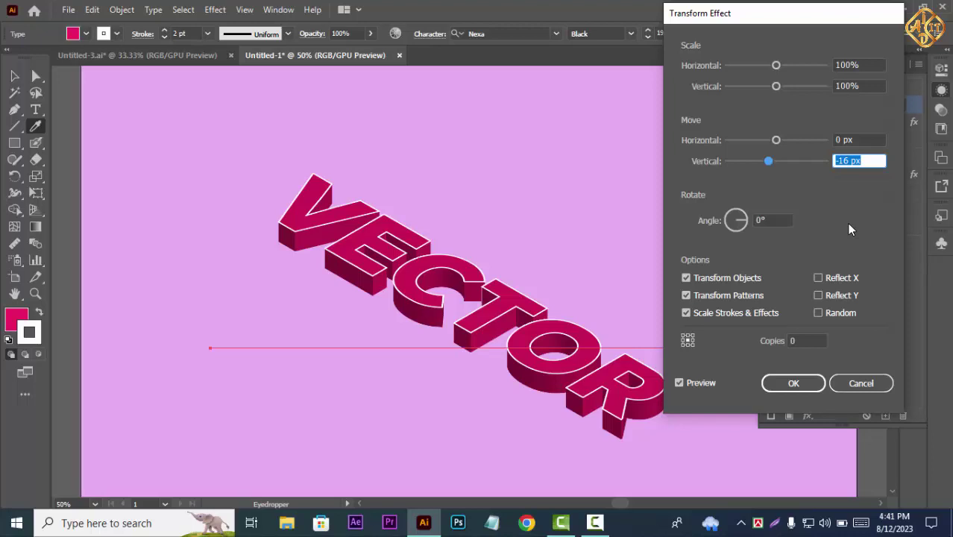
key(Down)
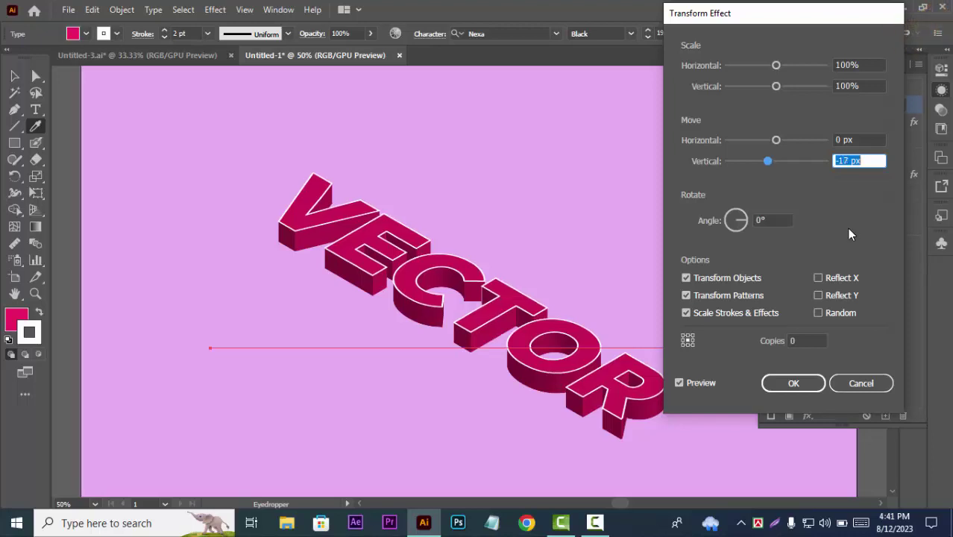
click(795, 384)
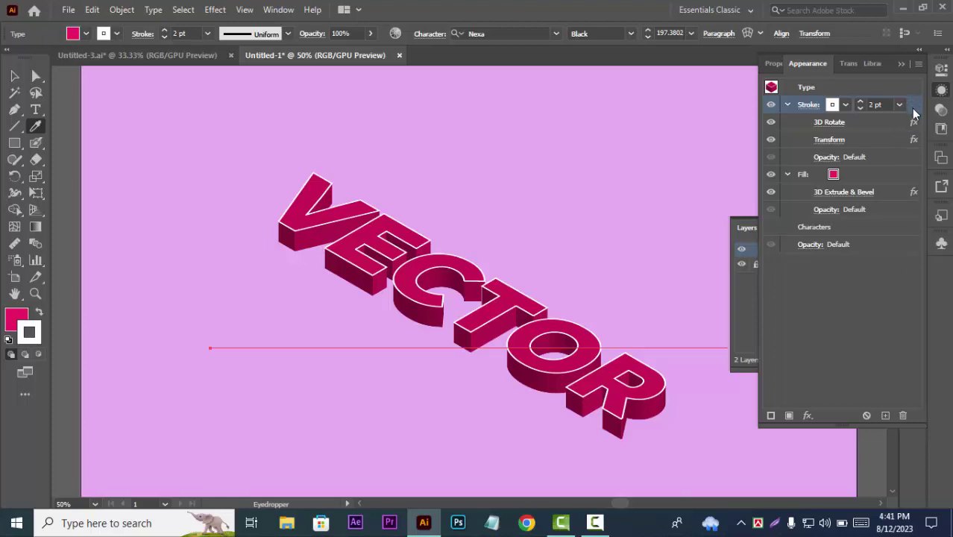
Step: Duplicate the white stroke and give the copy a Gaussian Blur of about 4.87 px
click(886, 415)
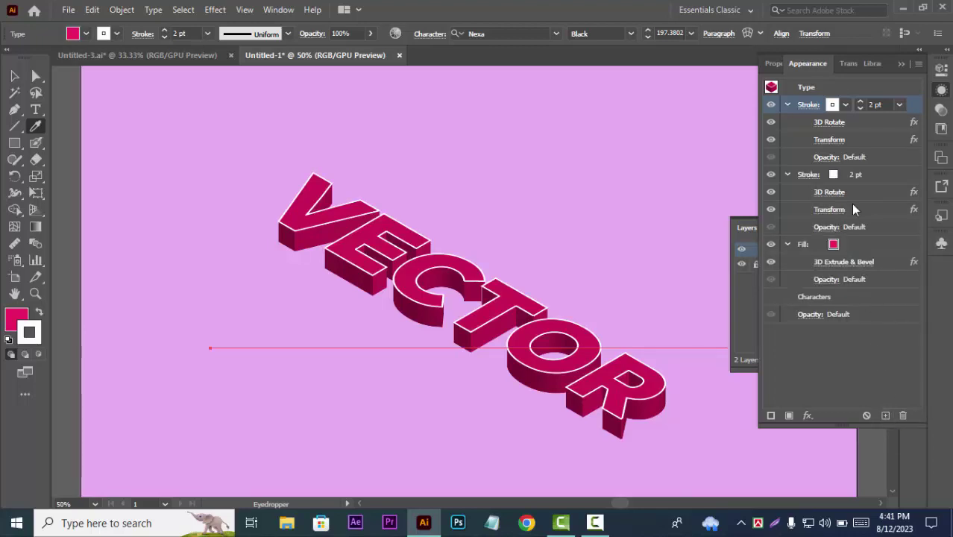
click(879, 174)
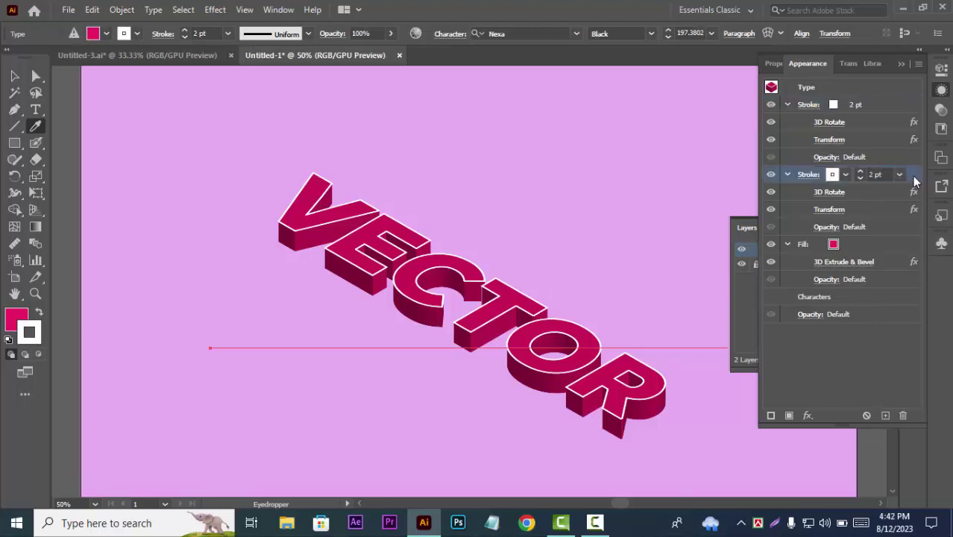
click(807, 416)
mouse_move(830, 290)
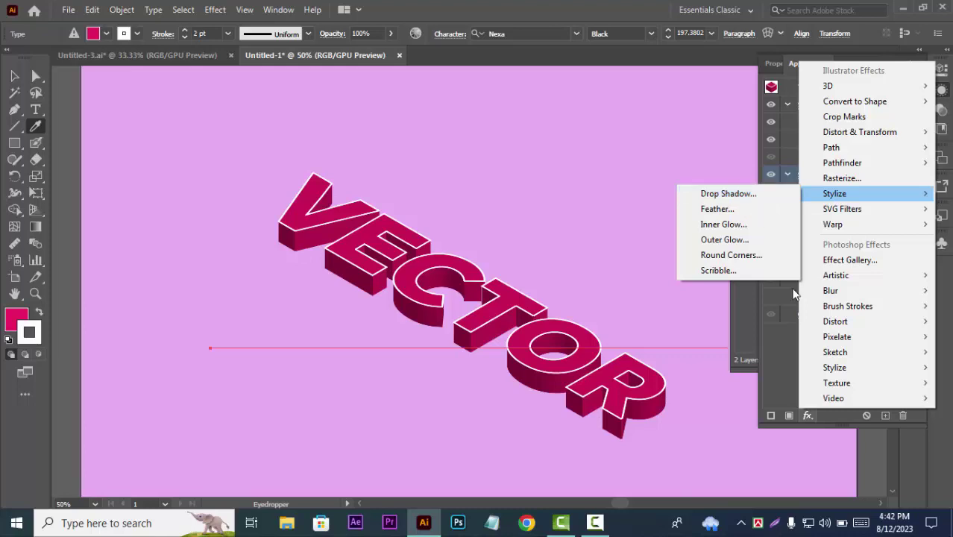
mouse_move(865, 290)
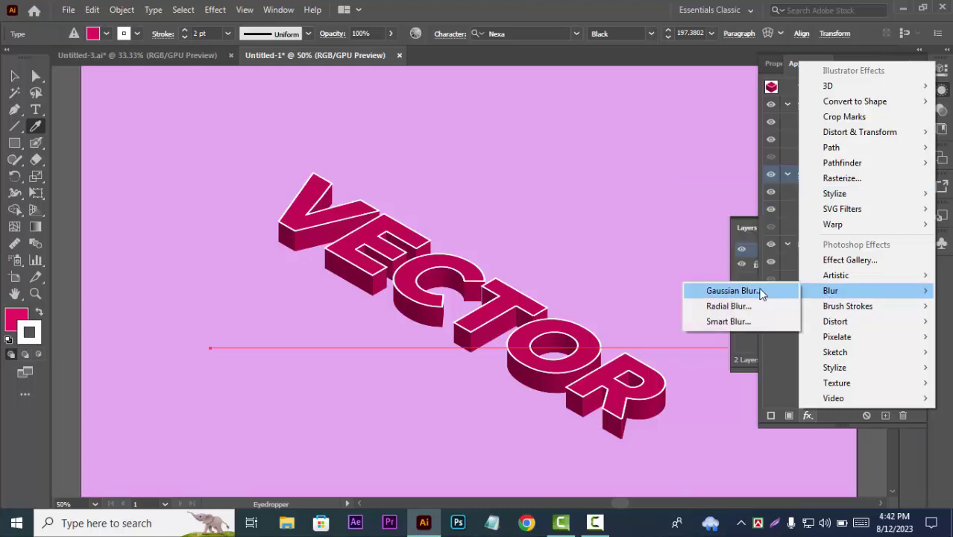
click(760, 291)
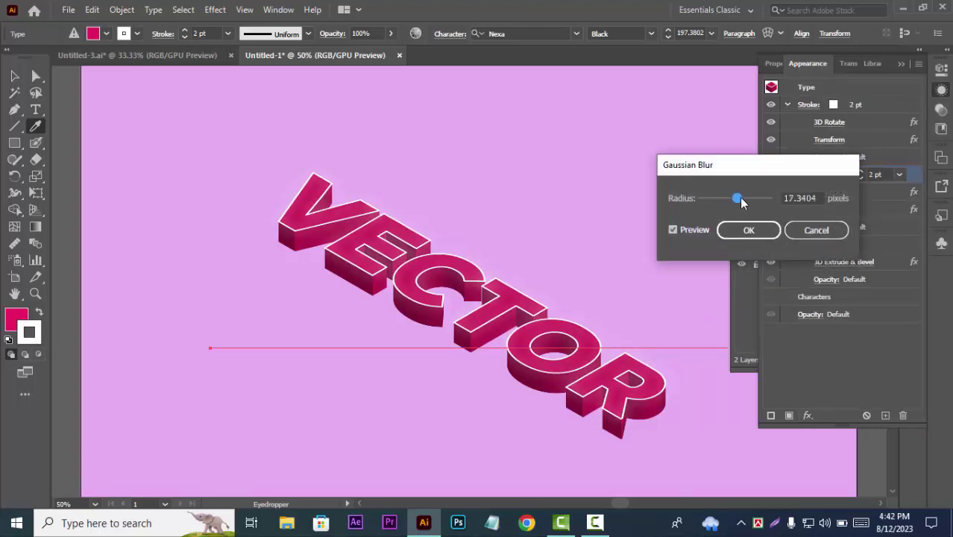
mouse_move(733, 199)
mouse_down()
mouse_move(749, 202)
mouse_move(707, 206)
mouse_move(720, 208)
mouse_up()
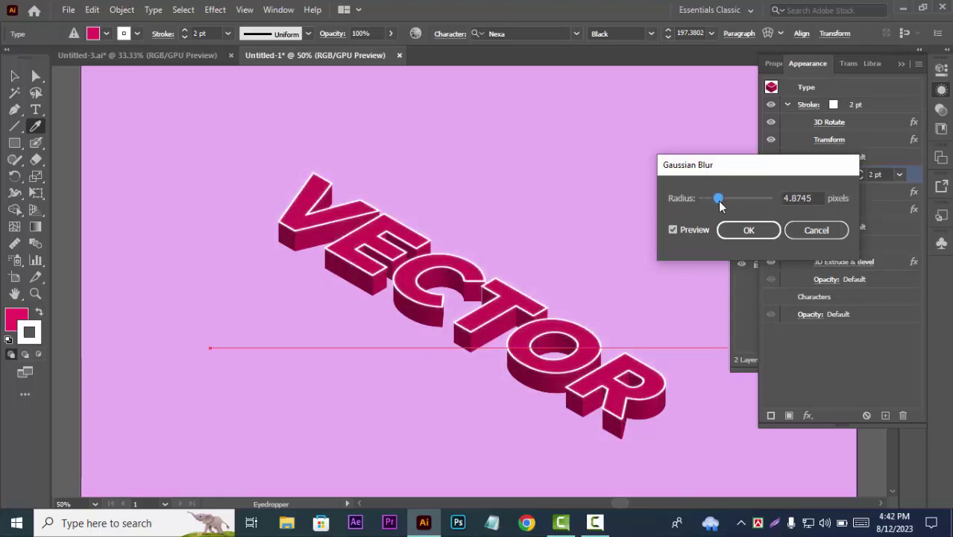
click(750, 232)
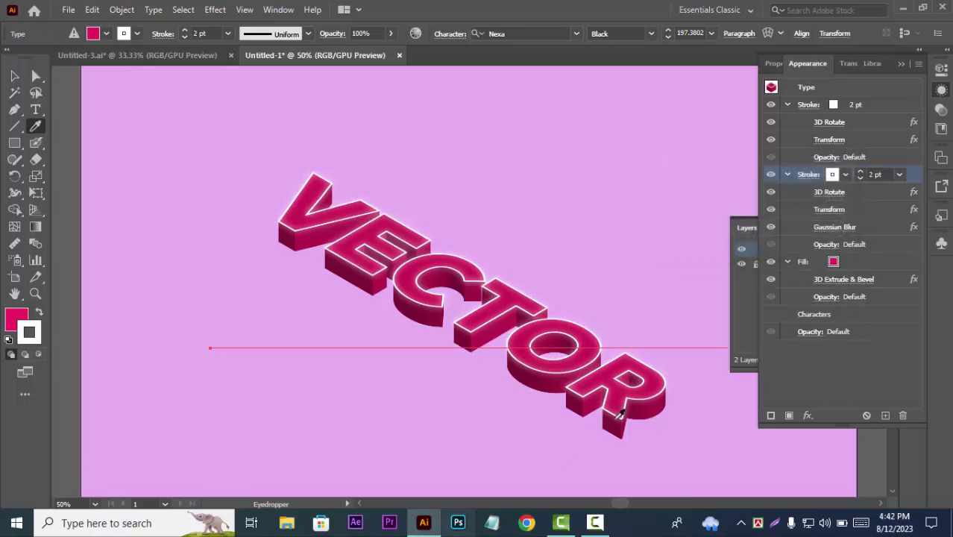
Step: Duplicate the VECTOR text's fill layer and select the lower copy
click(889, 265)
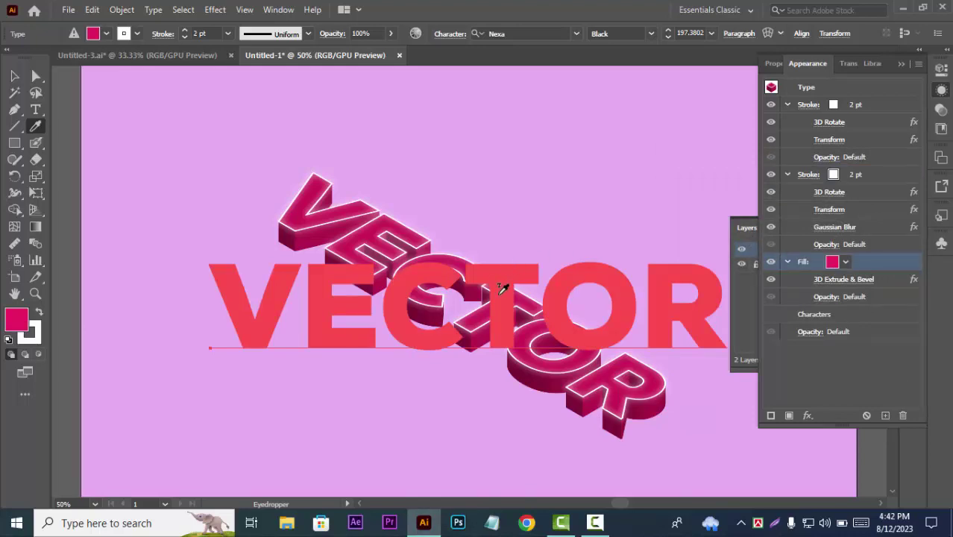
click(14, 75)
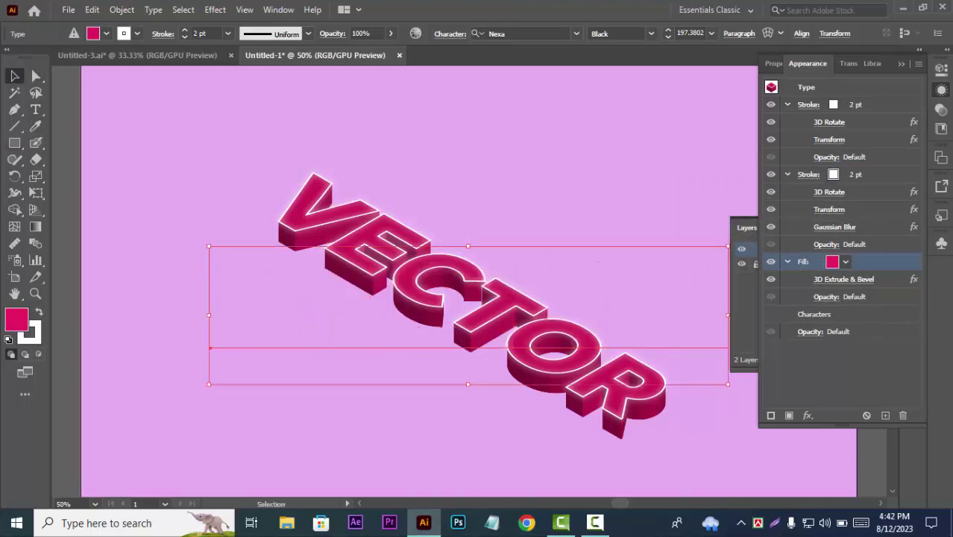
click(885, 416)
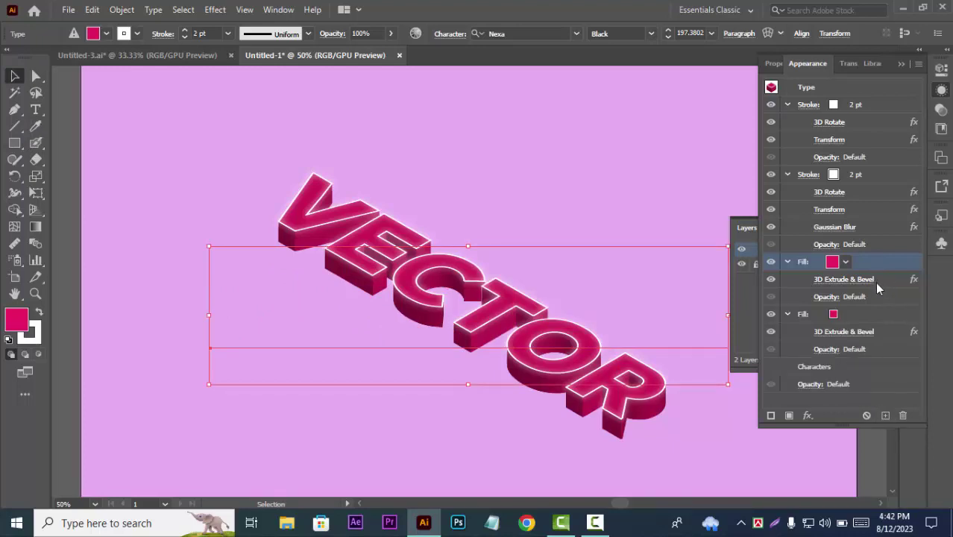
click(860, 320)
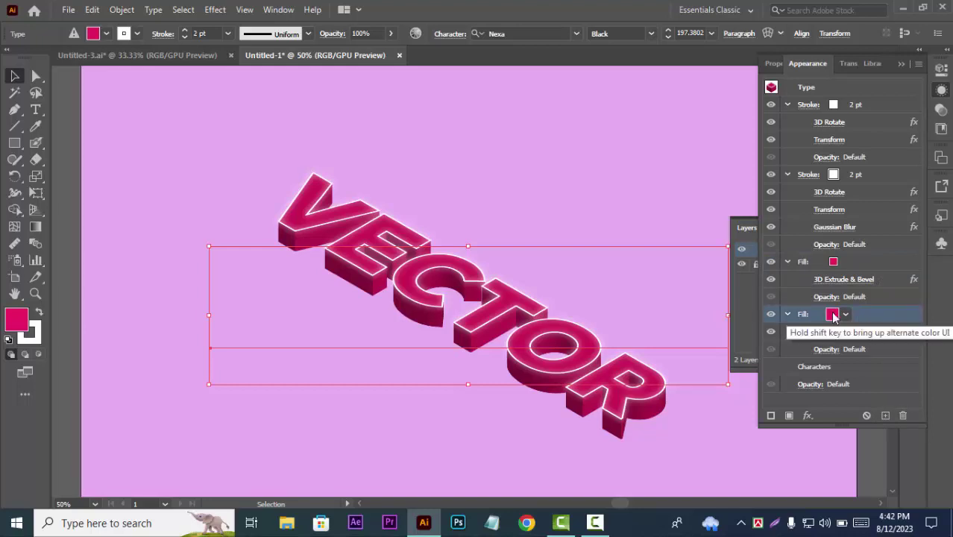
Step: Colour the lower fill light pink by sampling it from the artboard with the eyedropper
click(833, 316)
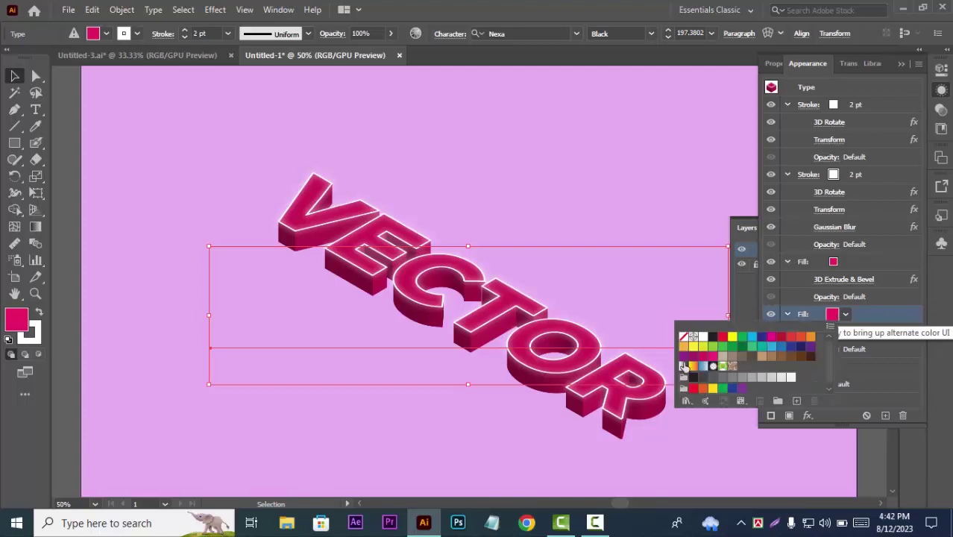
click(818, 319)
scroll(459, 268, up, 3)
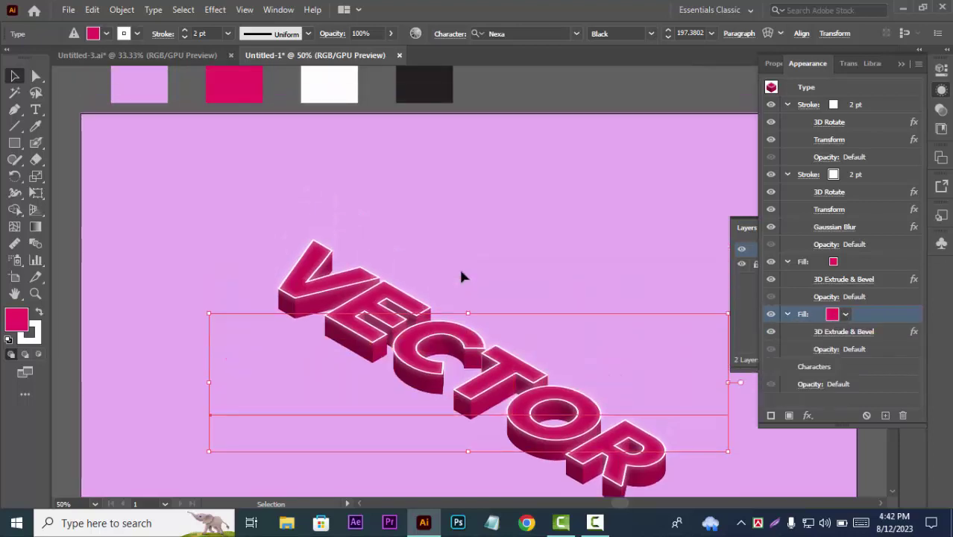
click(35, 126)
click(142, 87)
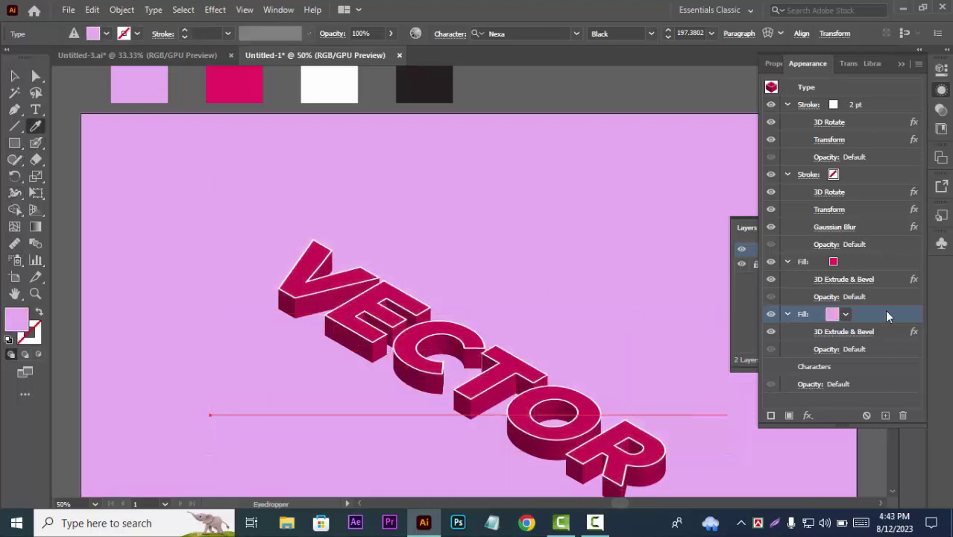
click(807, 416)
mouse_move(860, 132)
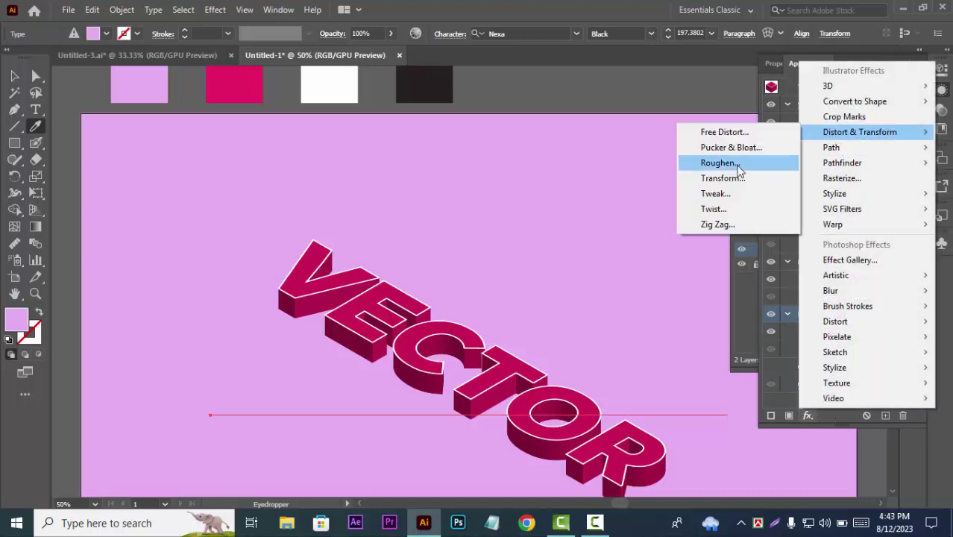
Step: Add a Transform effect moving the light pink fill 25 px vertically
click(723, 179)
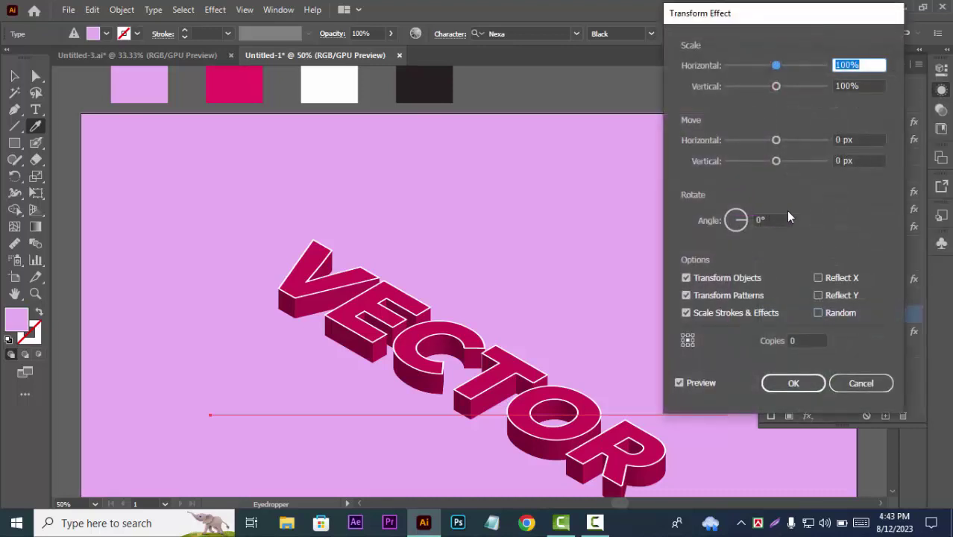
click(841, 161)
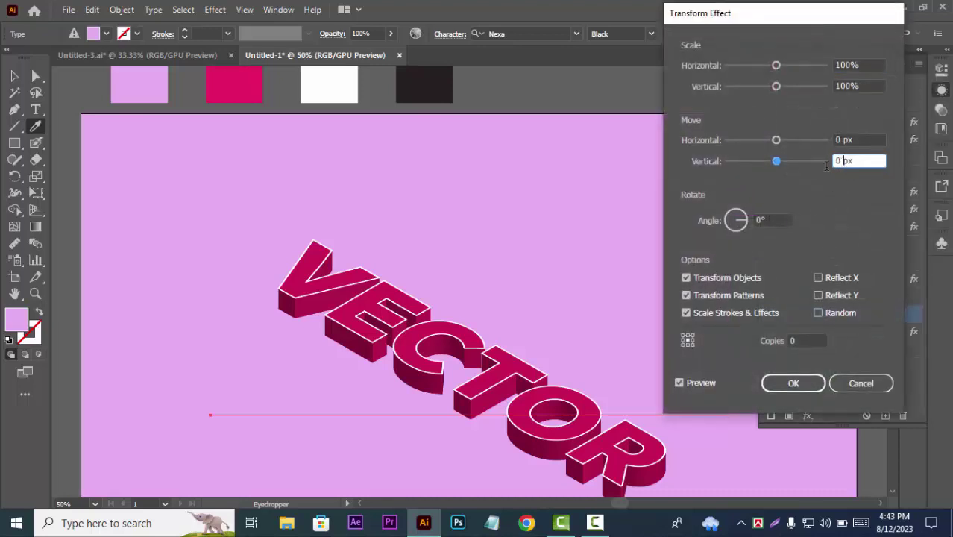
key(Up)
text(5)
key(Up)
key(Up)
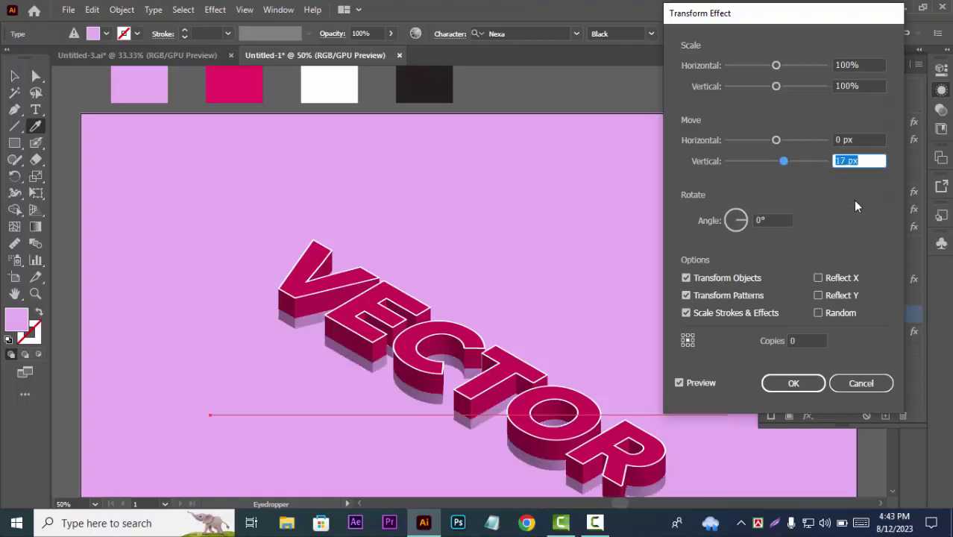
key(Up)
key(Up)
key(Up)
key(Up)
key(Up)
key(Up)
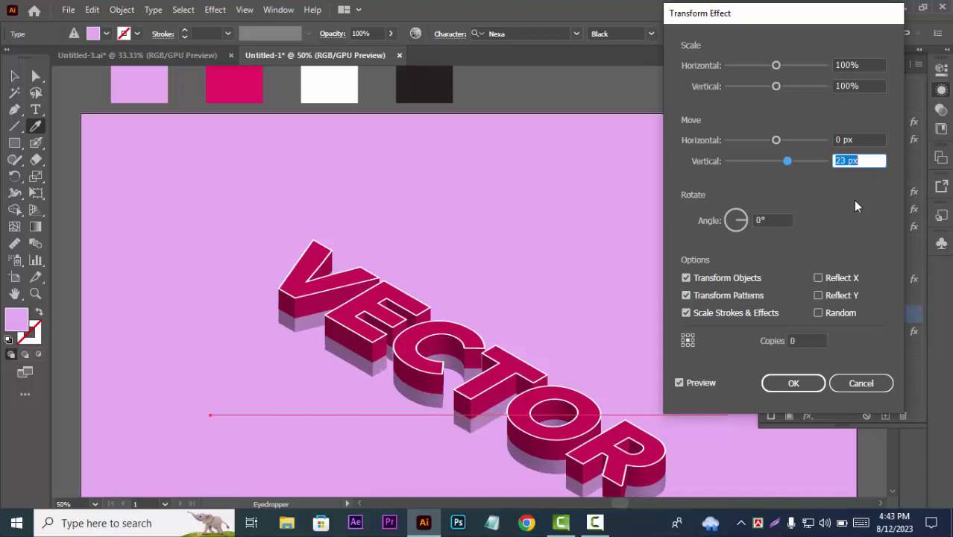
key(Up)
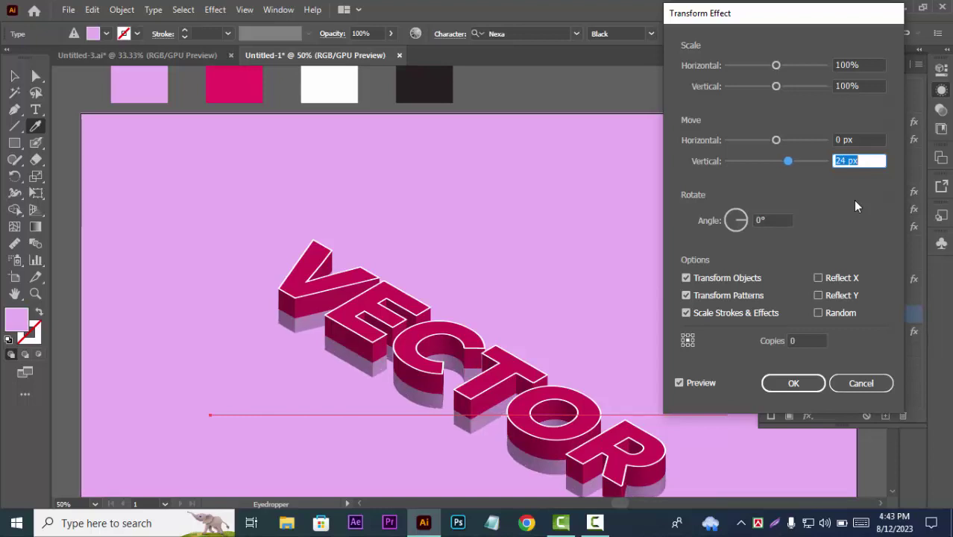
key(Up)
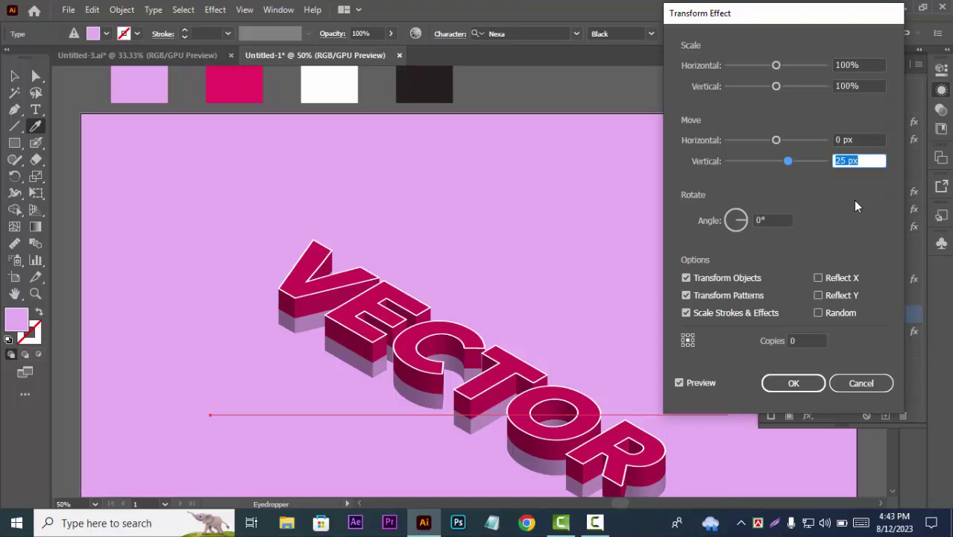
click(792, 382)
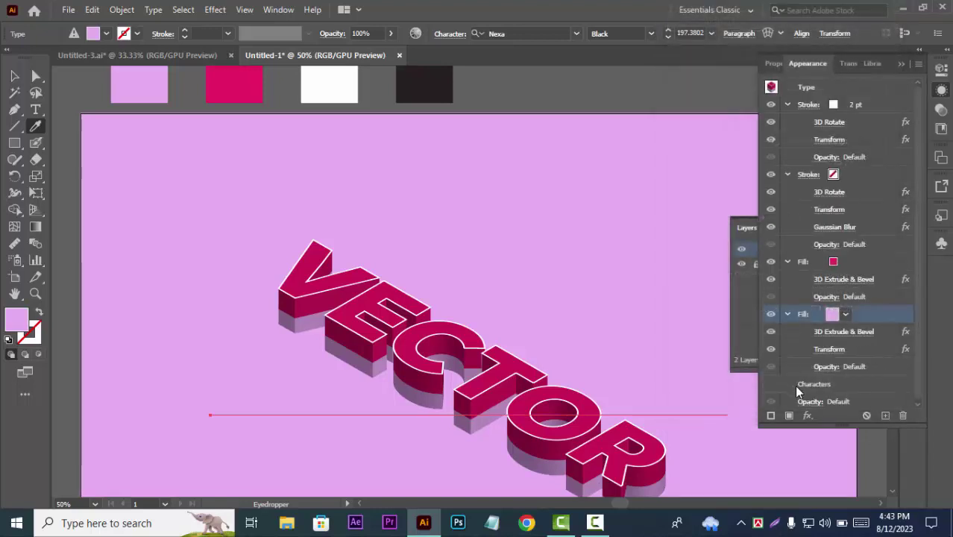
click(887, 261)
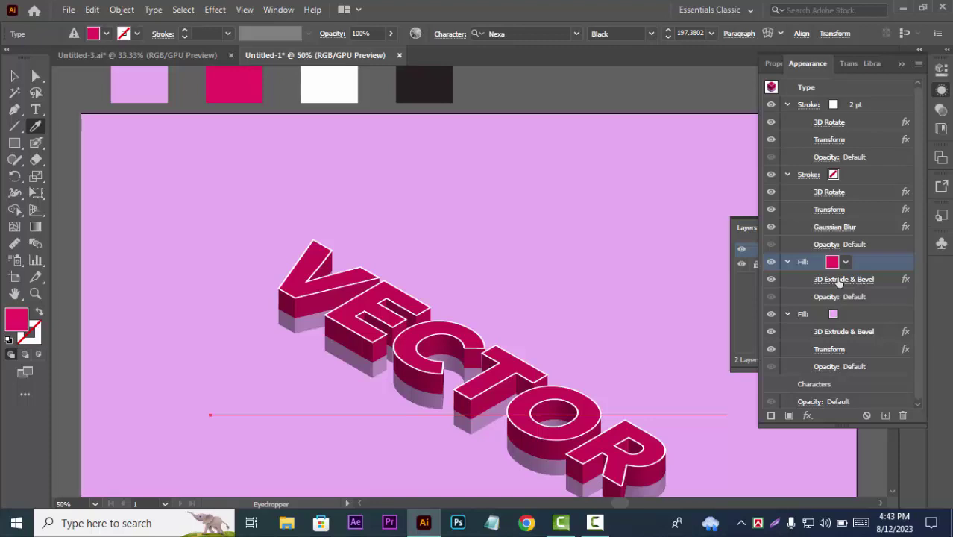
click(839, 279)
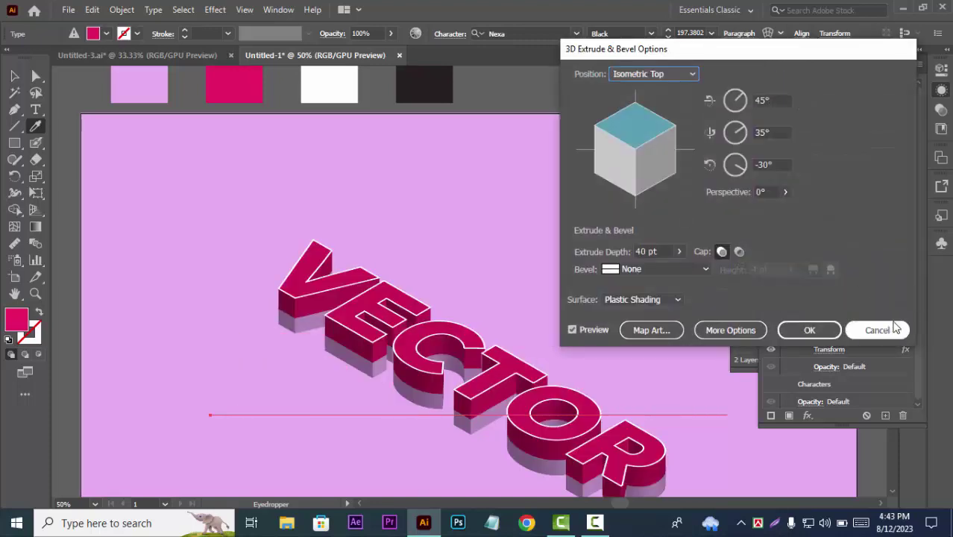
click(892, 329)
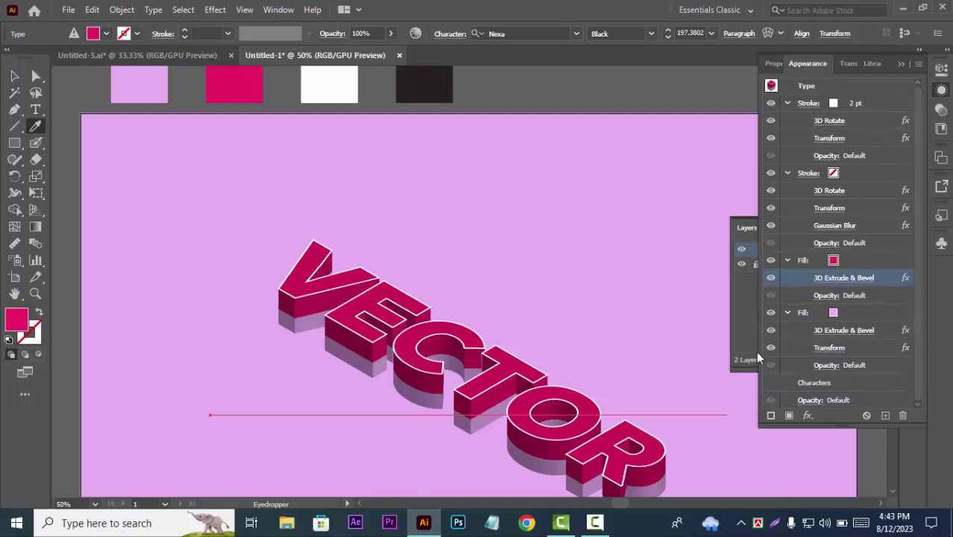
scroll(707, 388, down, 1)
Step: Duplicate the pink fill layer in the Appearance panel
scroll(707, 388, down, 3)
scroll(697, 387, down, 1)
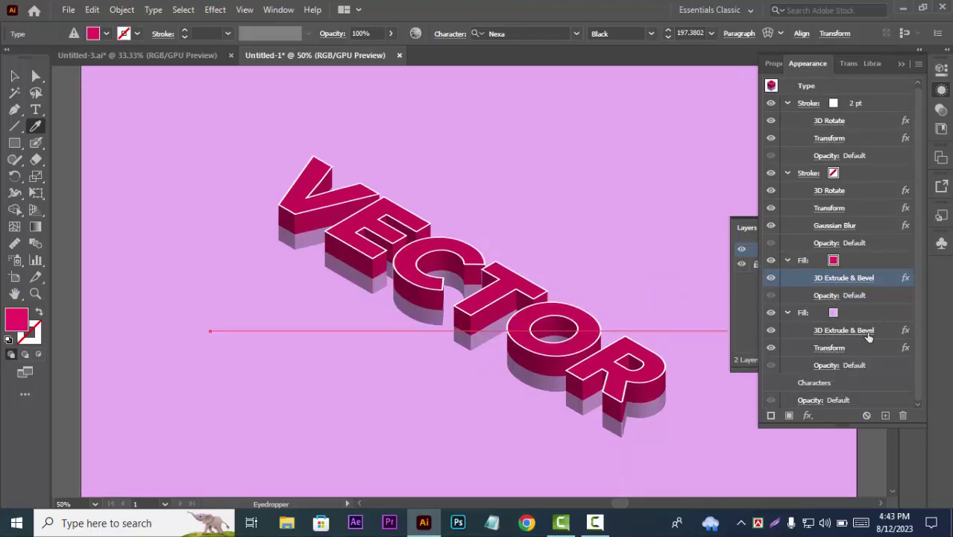
click(885, 312)
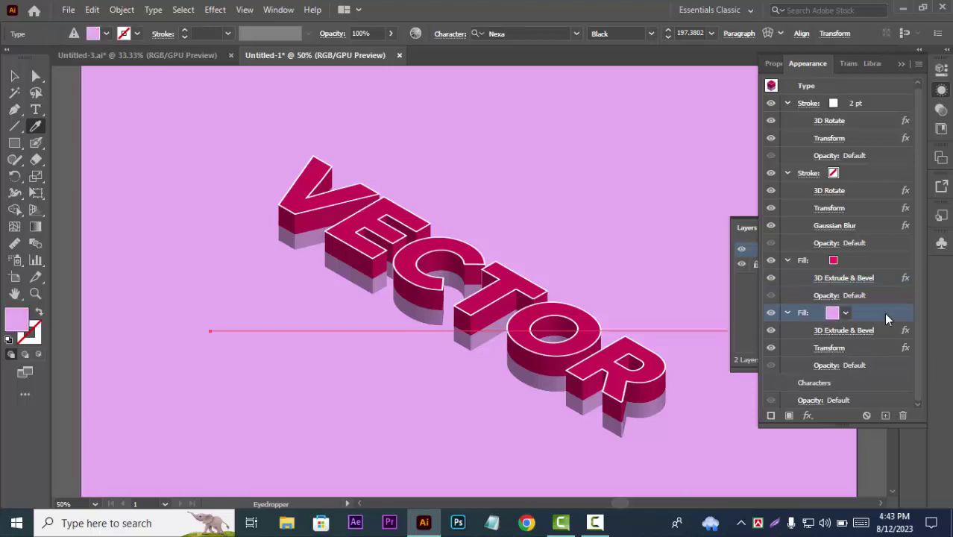
click(886, 416)
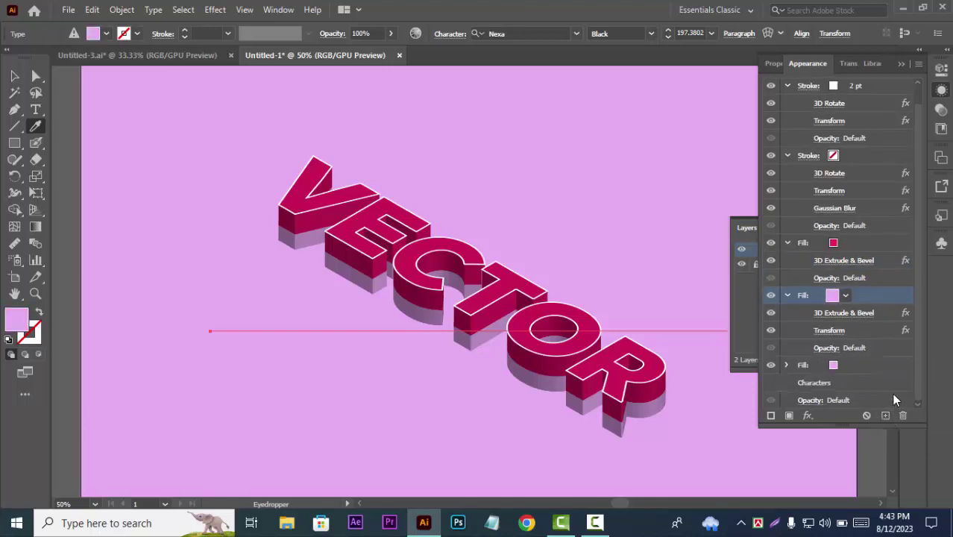
Step: Collapse the other effect lists and set the duplicated fill's colour to Black
click(788, 243)
click(787, 170)
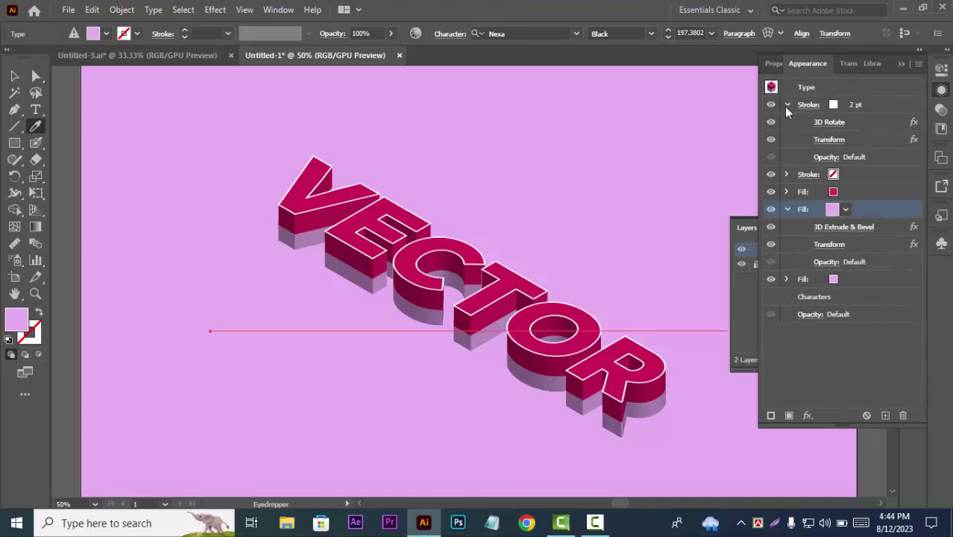
click(787, 105)
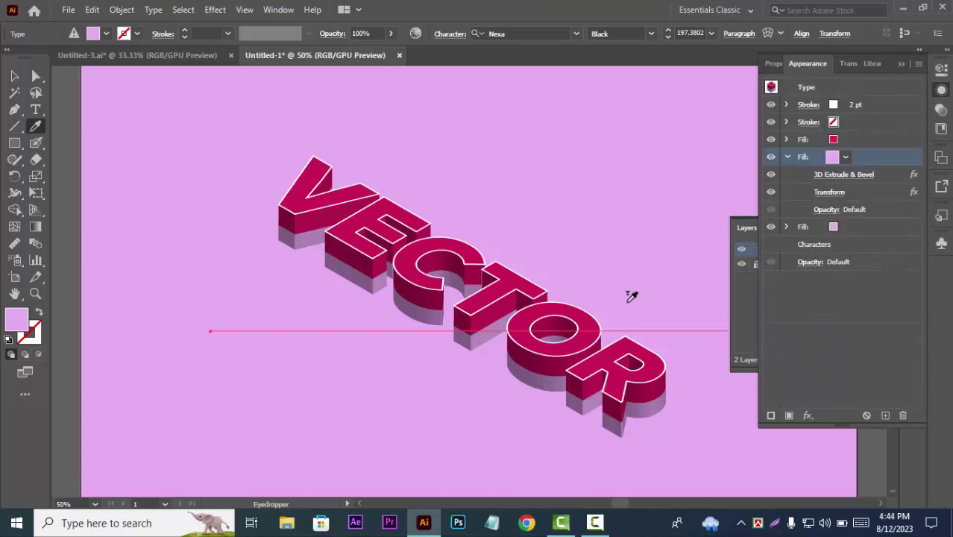
click(788, 227)
click(833, 229)
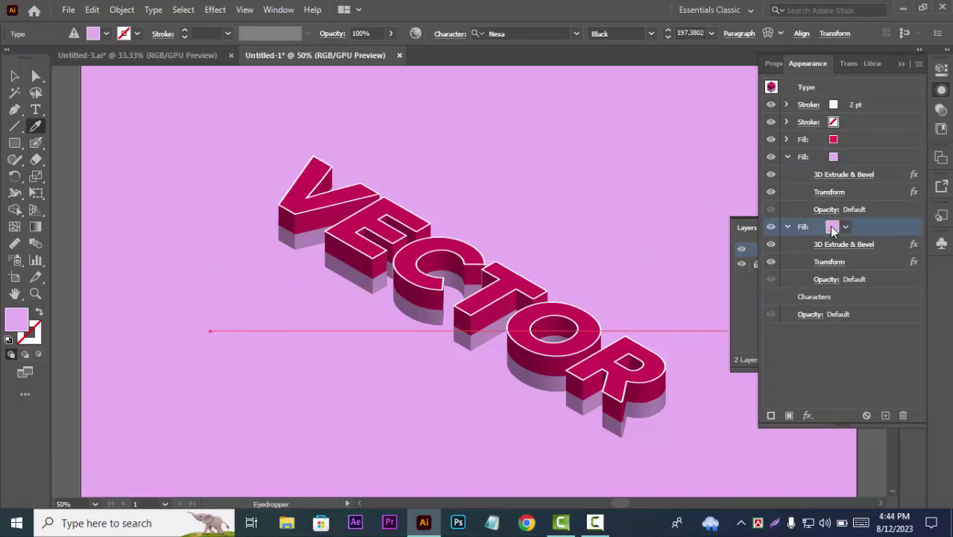
click(833, 227)
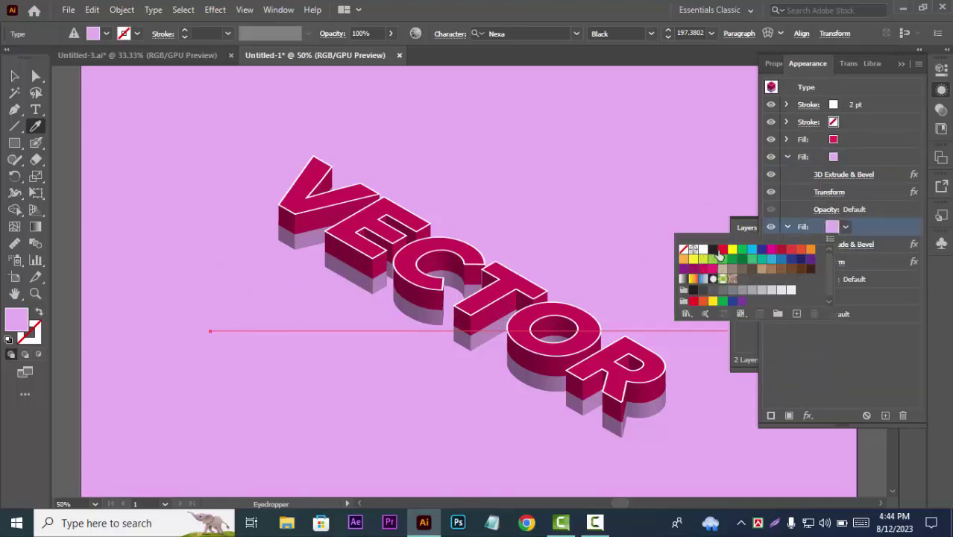
click(712, 250)
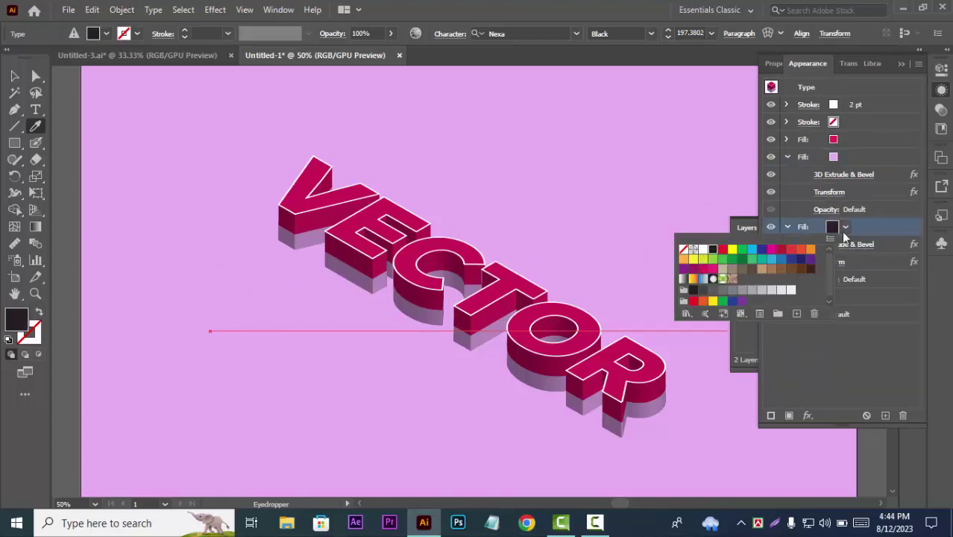
click(891, 235)
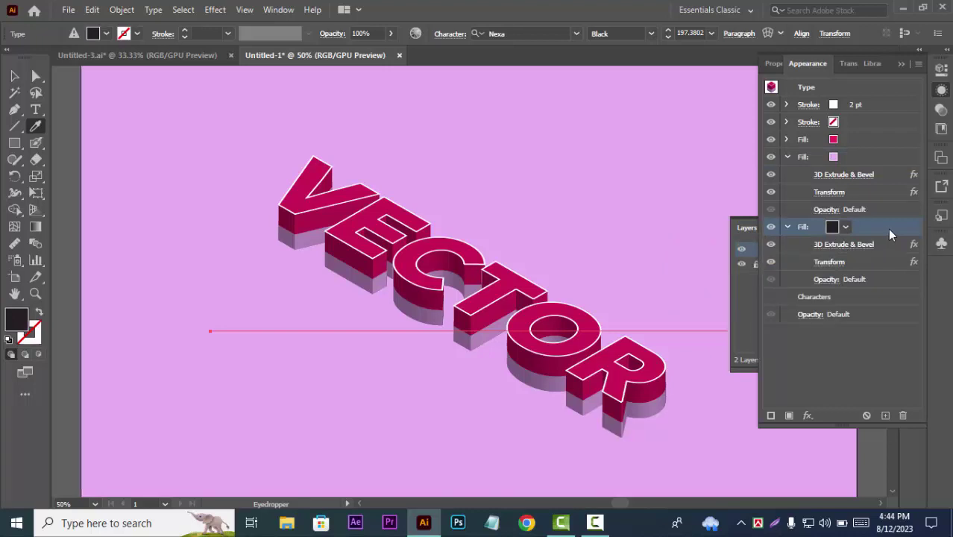
Step: Add a Multiply drop shadow to the black fill with a 9 px Y offset
click(809, 416)
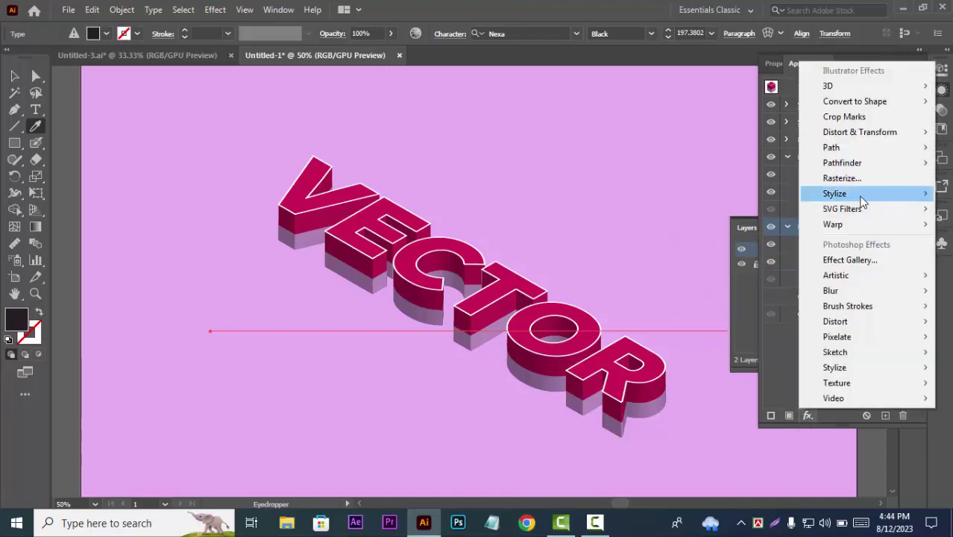
mouse_move(835, 193)
click(751, 198)
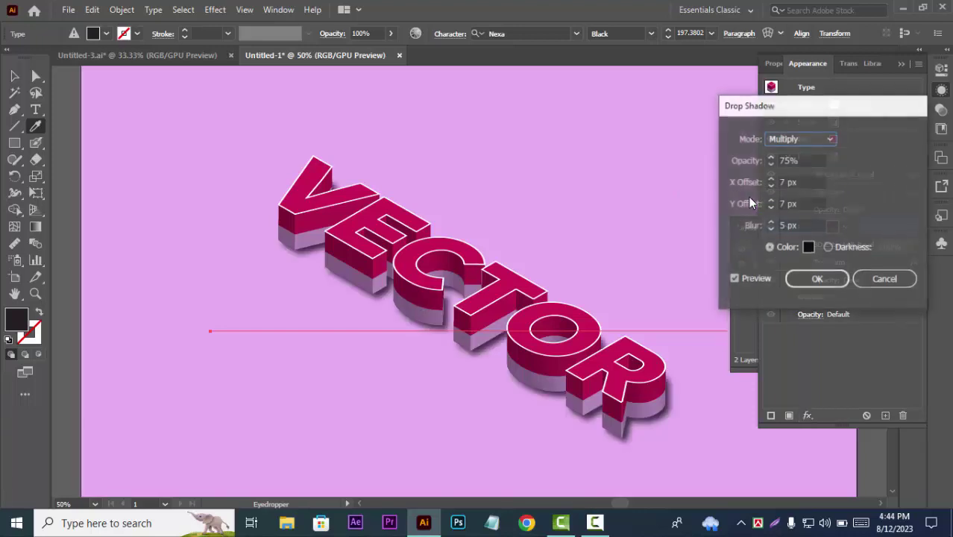
click(783, 182)
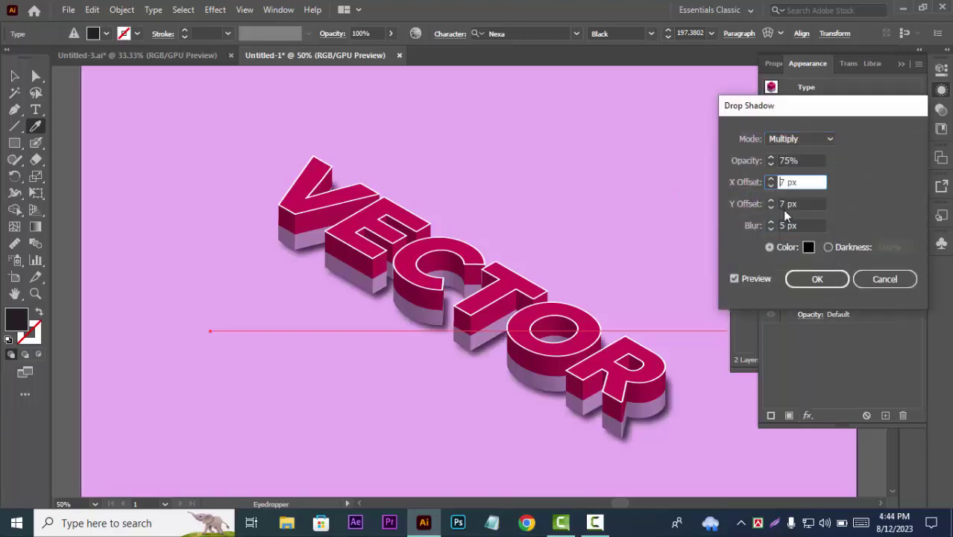
text(-)
click(734, 277)
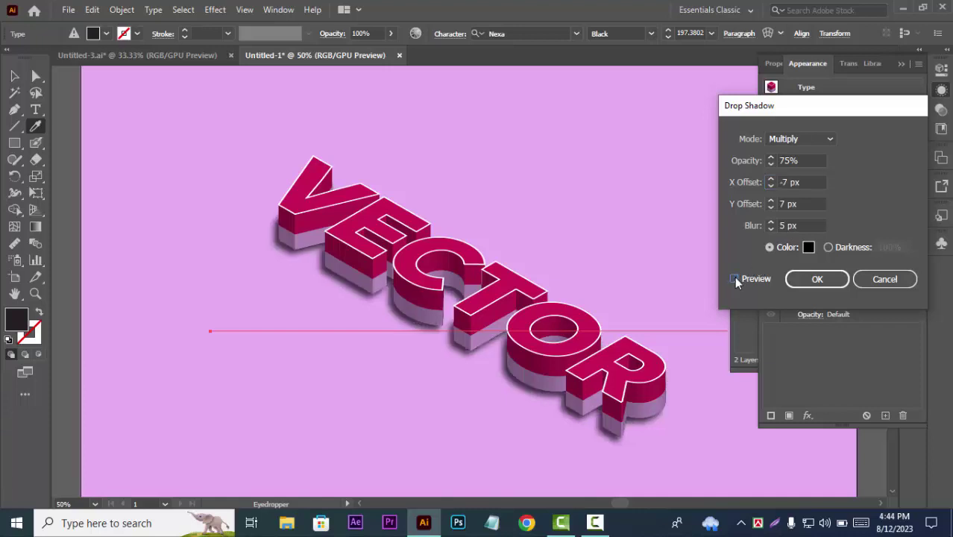
click(783, 203)
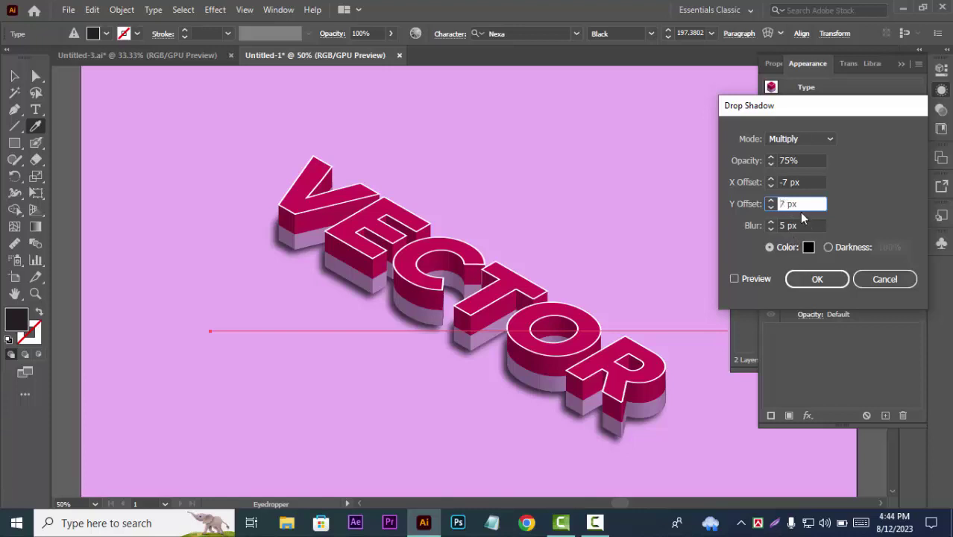
click(783, 203)
key(Up)
key(Up)
key(Up)
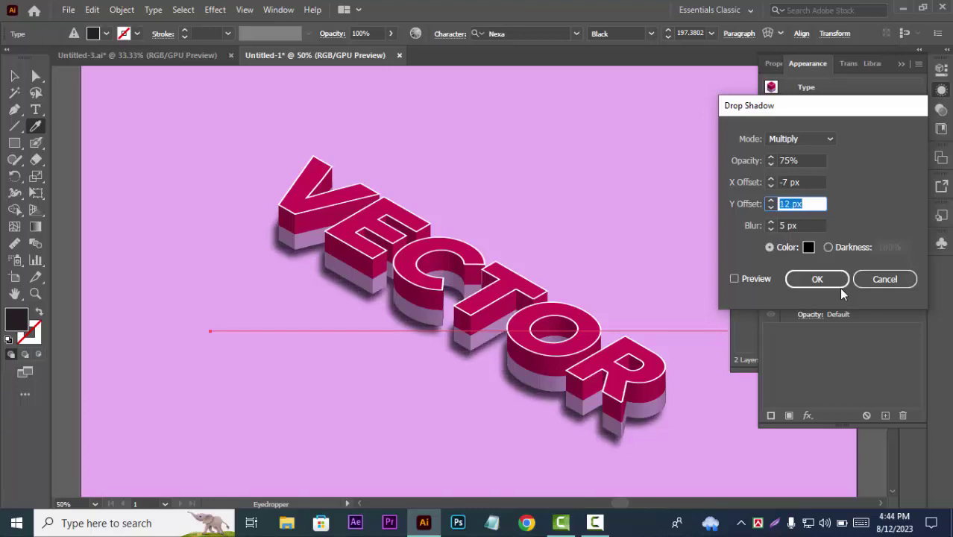
key(Up)
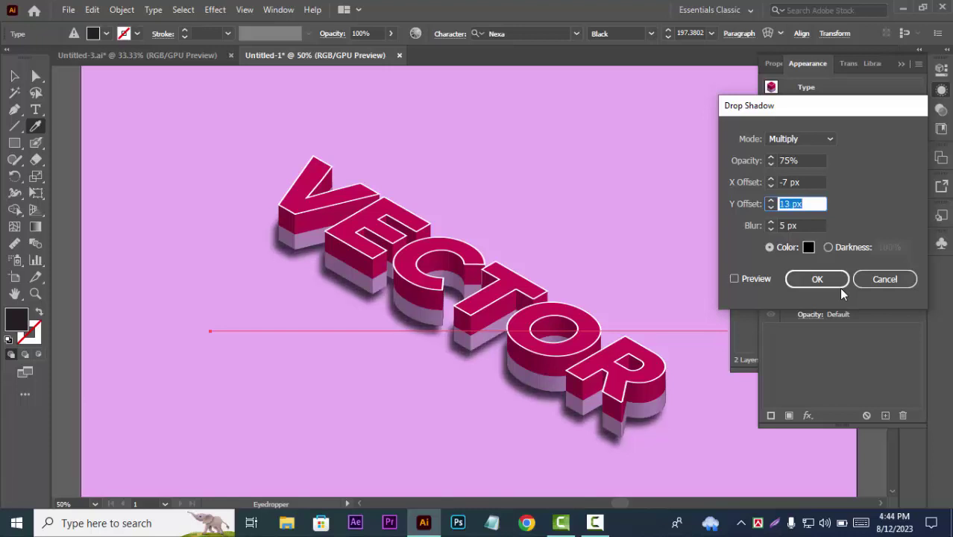
key(Down)
key(Down)
key(Down)
key(Down)
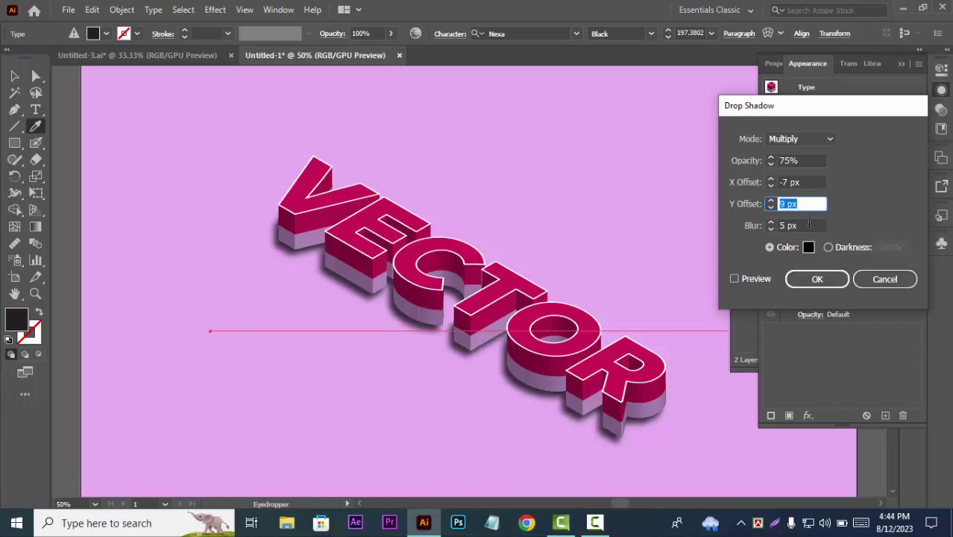
Step: Set the drop shadow's X offset to 1 px and blur to 10 px, then apply it
click(785, 182)
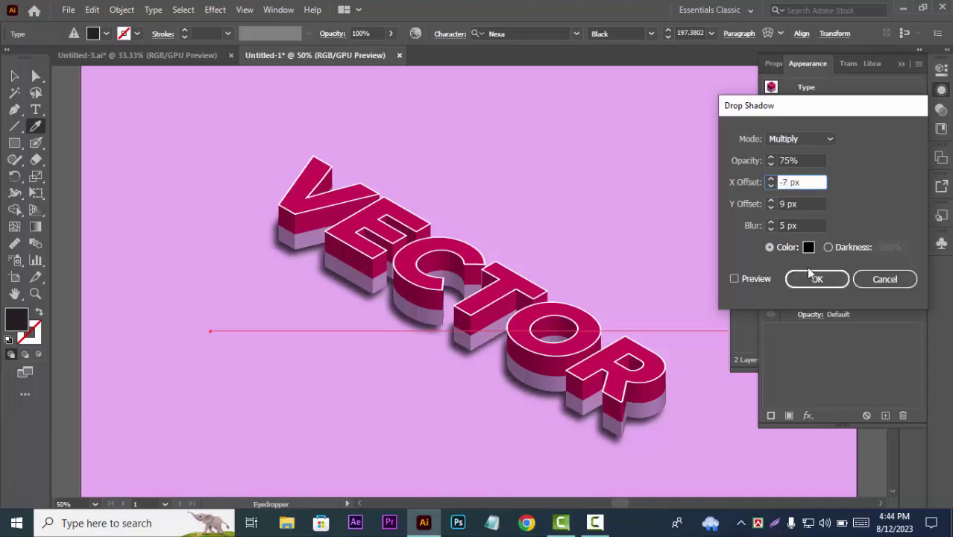
key(Up)
key(Up)
key(Up)
key(Up)
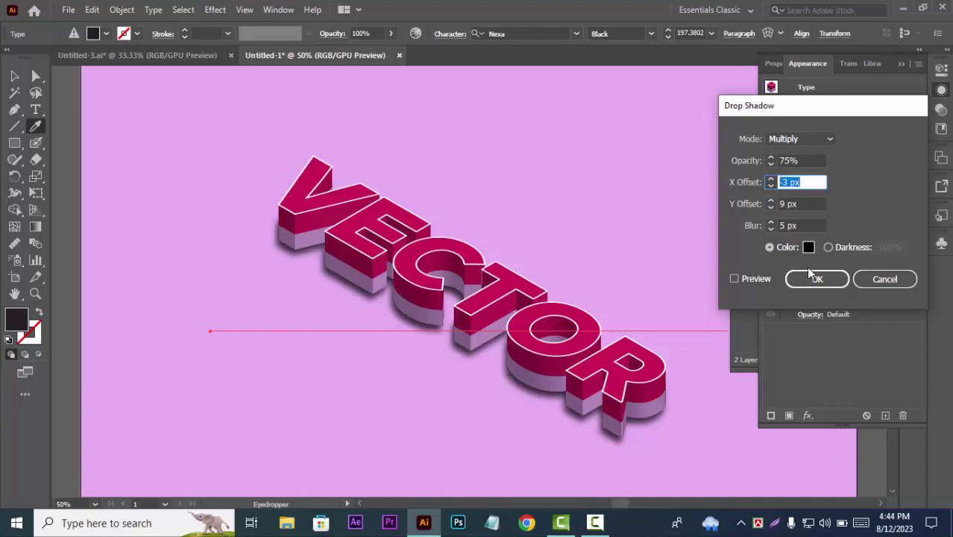
key(Up)
key(Up)
key(Up)
key(Up)
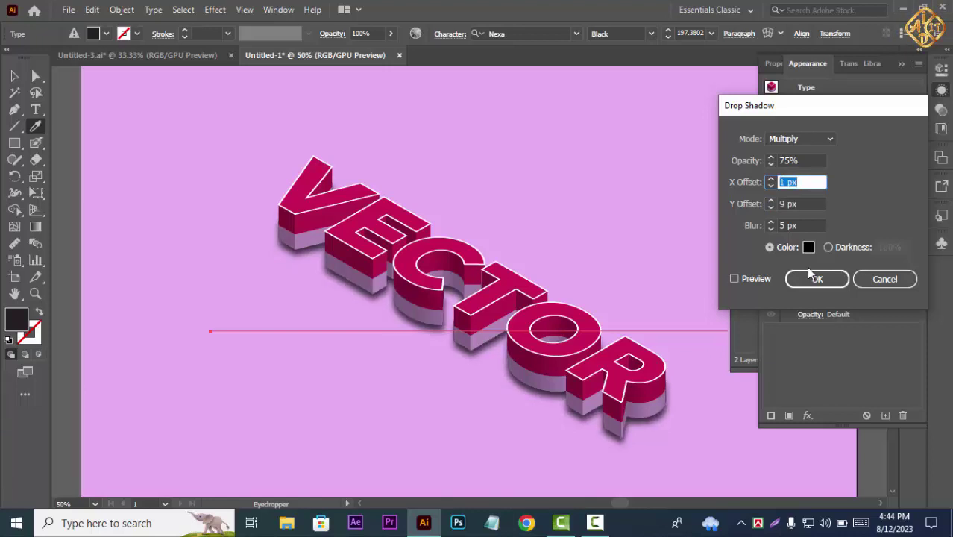
click(787, 225)
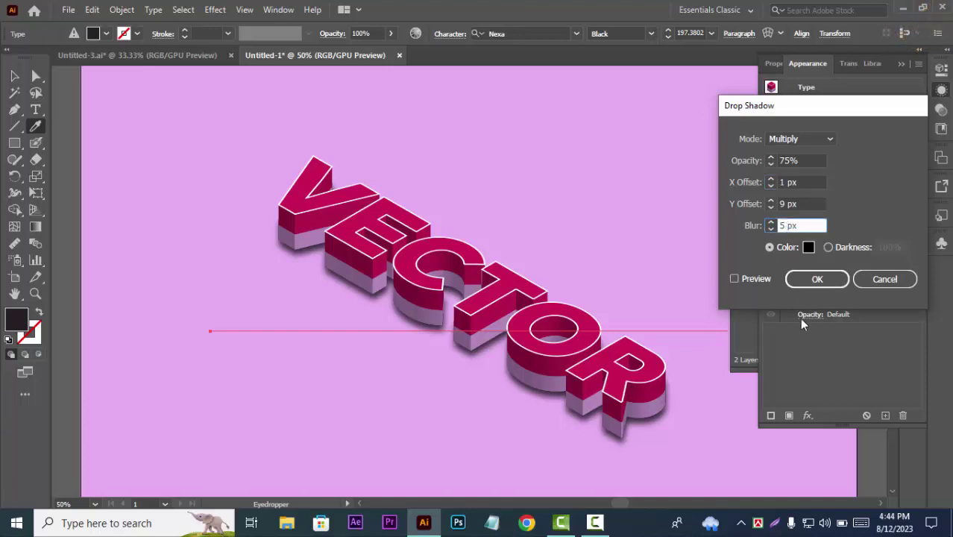
key(Up)
key(Up)
key(Up)
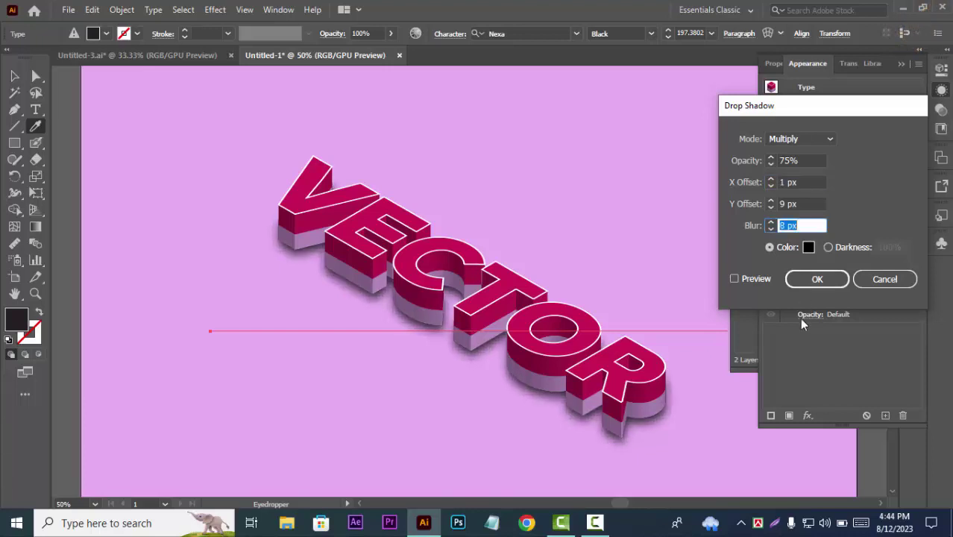
key(Up)
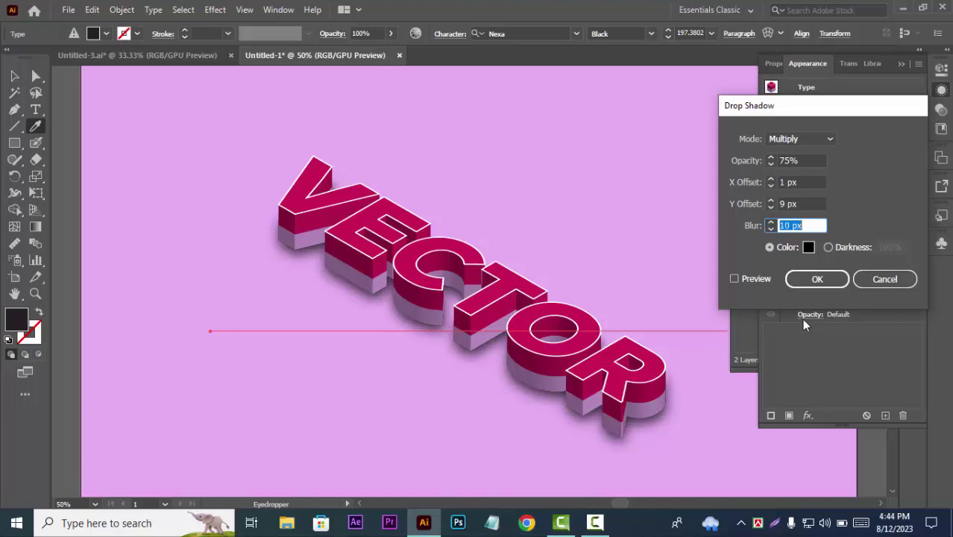
click(733, 278)
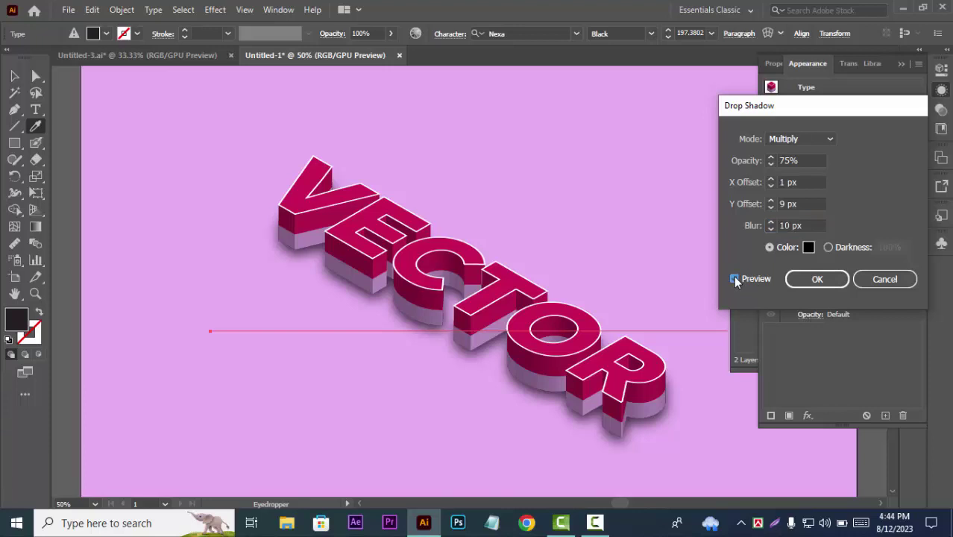
click(817, 280)
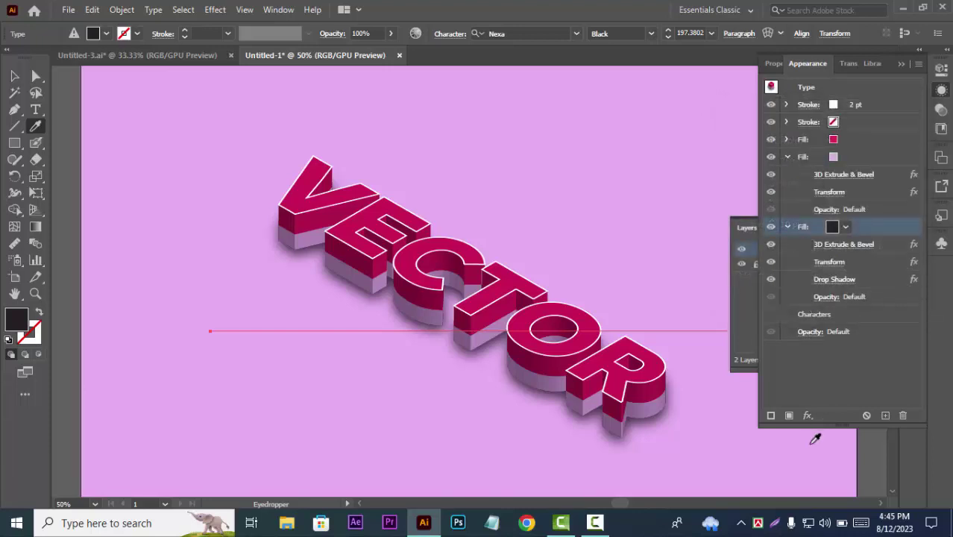
Step: Retype the 3D text as 'VECTOR' and 'DESIGN' on two lines
key(ctrl+minus)
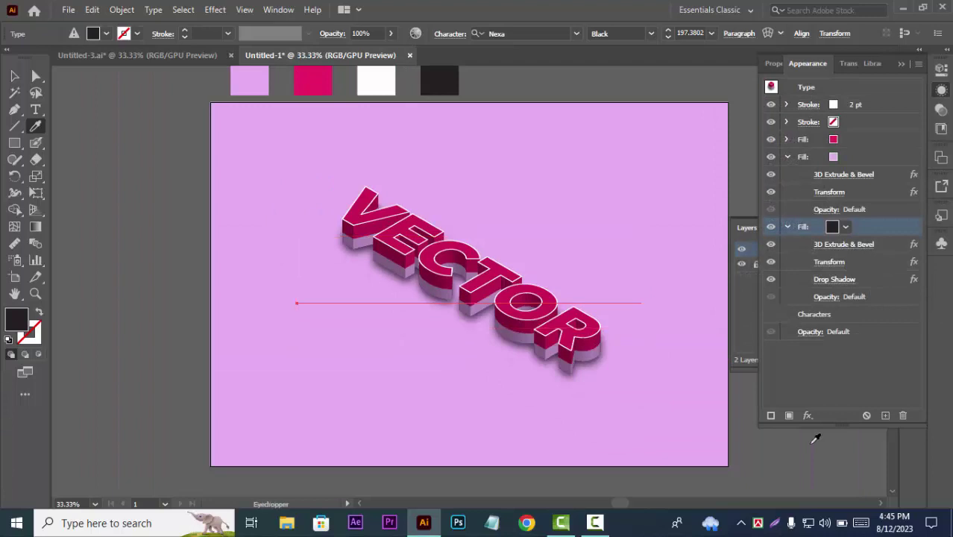
click(789, 227)
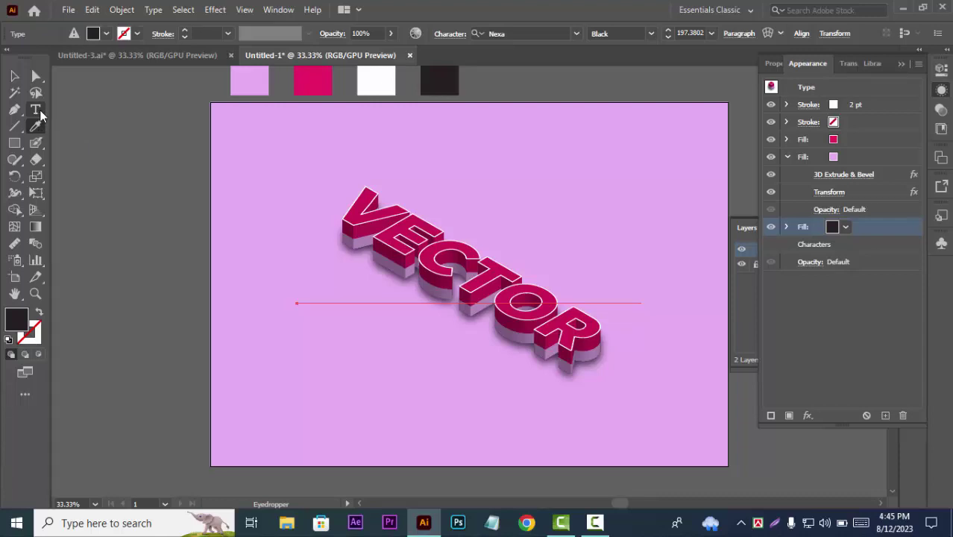
click(36, 111)
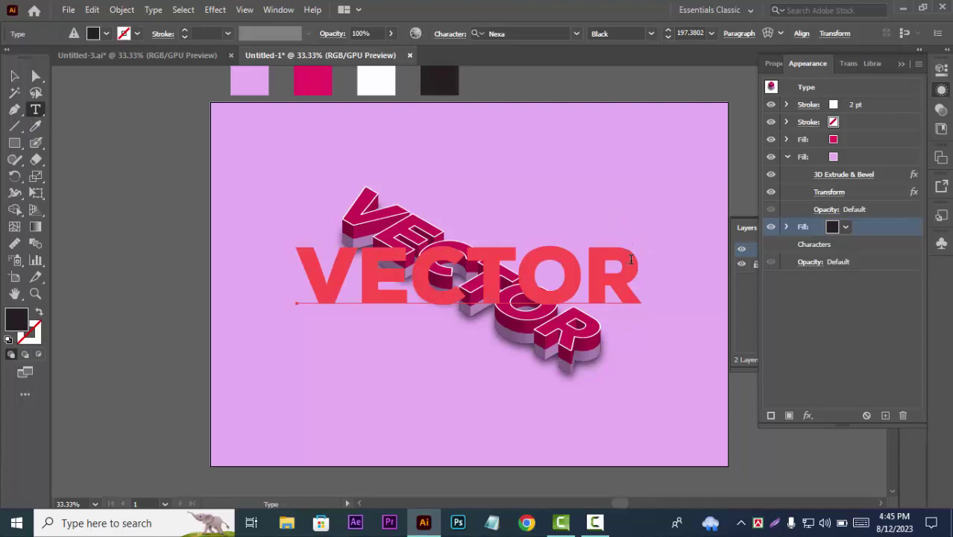
click(630, 259)
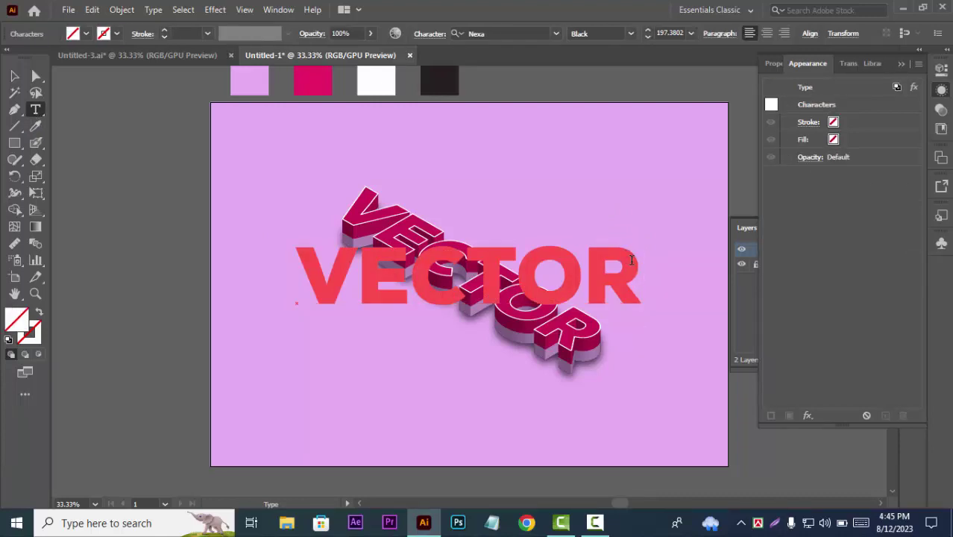
key(BackSpace)
key(BackSpace)
key(BackSpace)
key(BackSpace)
key(BackSpace)
key(BackSpace)
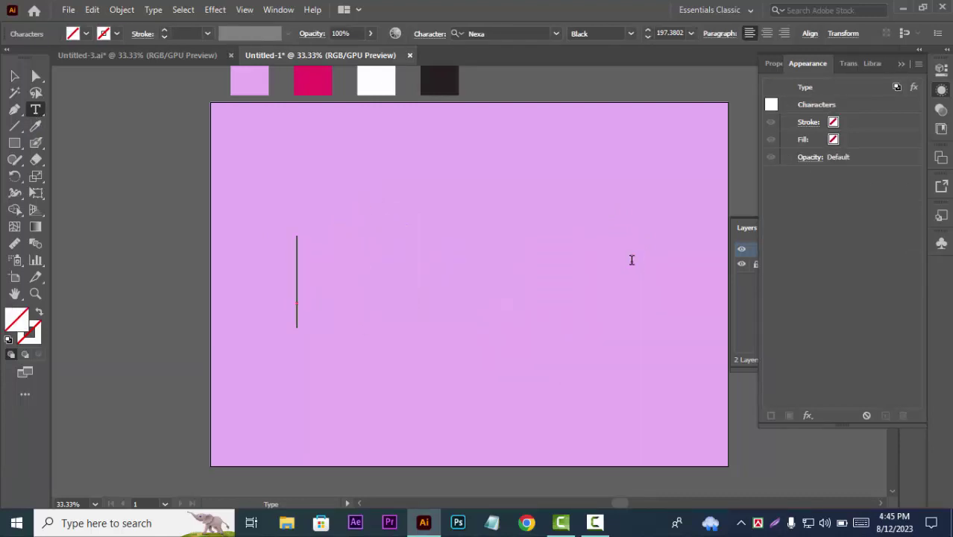
text(VEC)
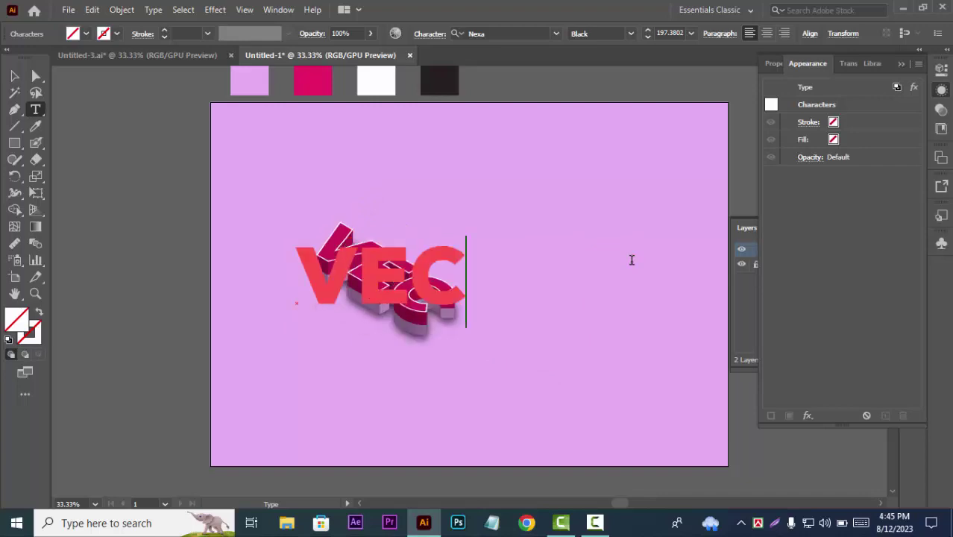
text(TOR)
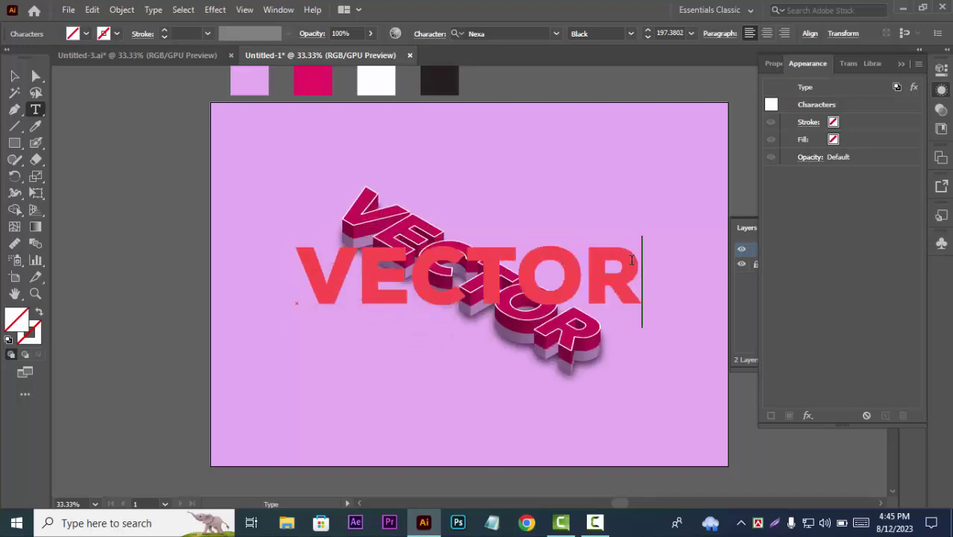
key(Return)
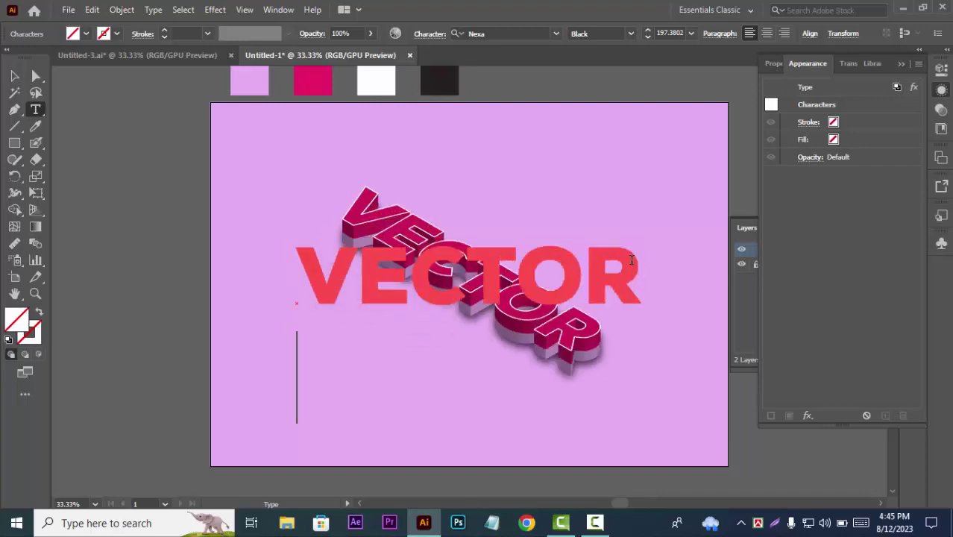
text(DE)
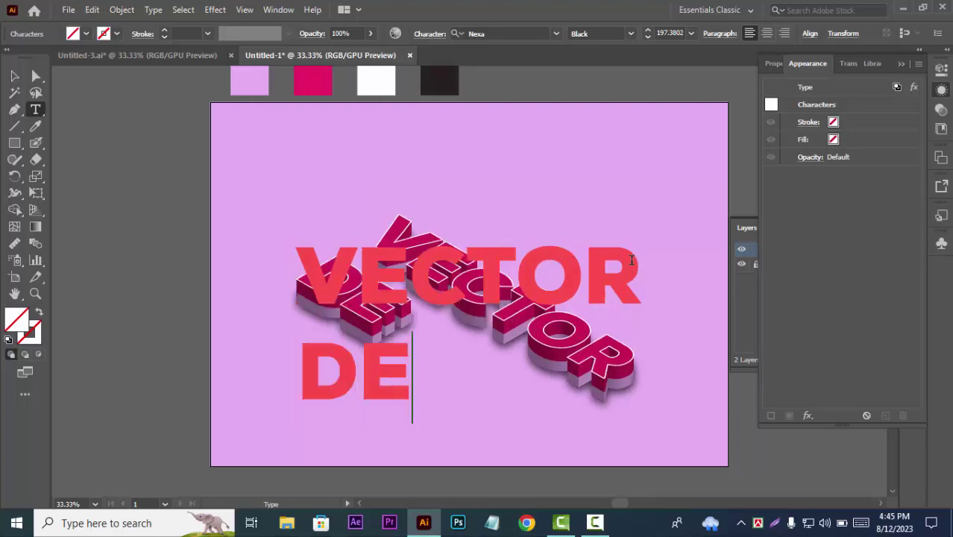
text(SIGN)
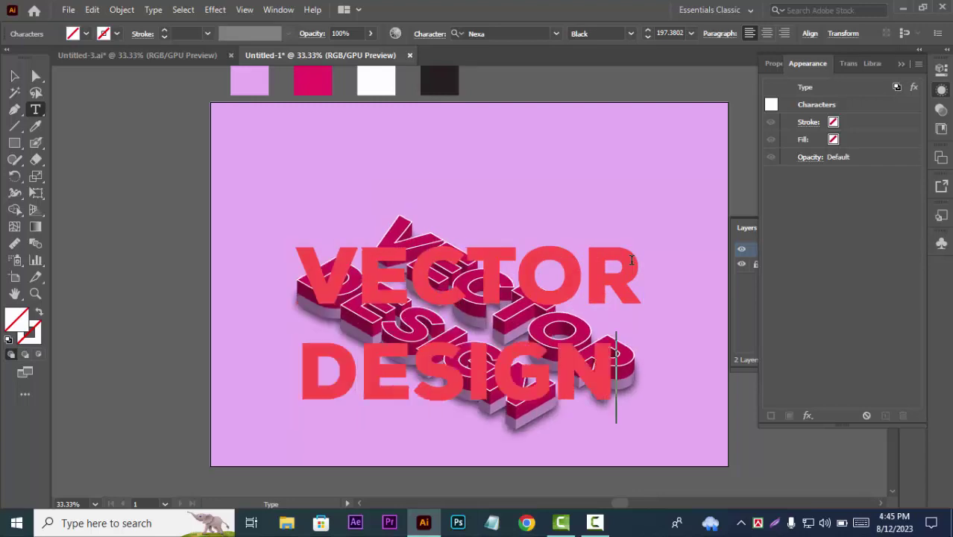
Step: Vertically centre the VECTOR DESIGN text on the artboard and collapse the Appearance panel
click(14, 75)
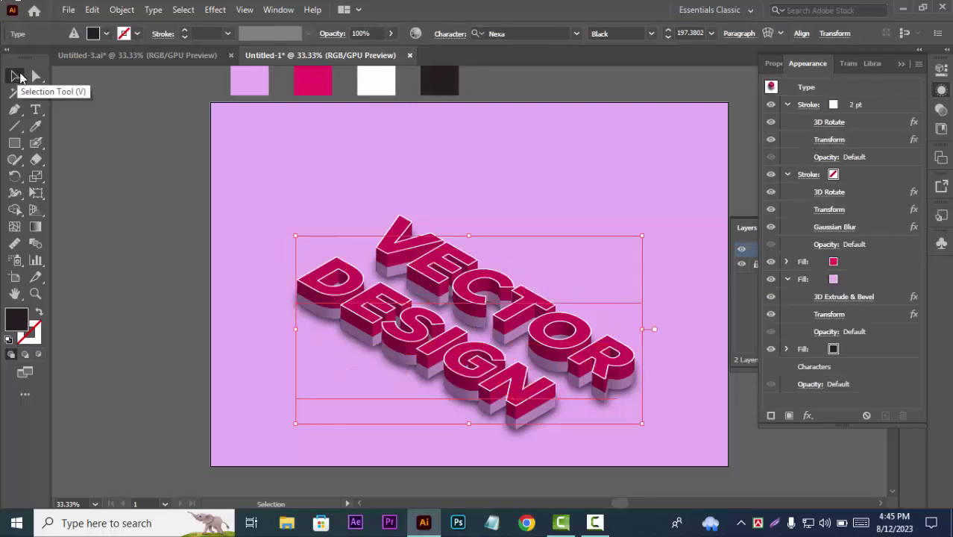
click(801, 33)
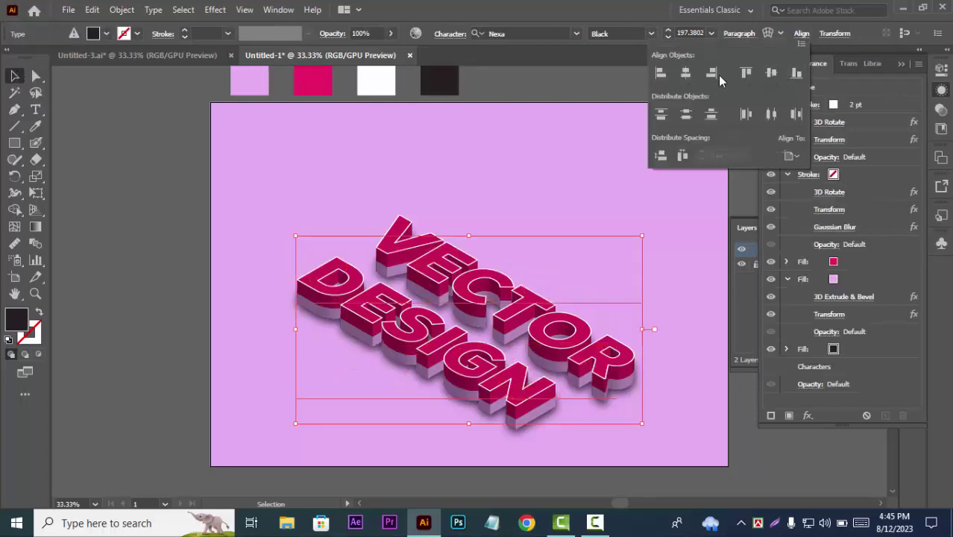
click(773, 73)
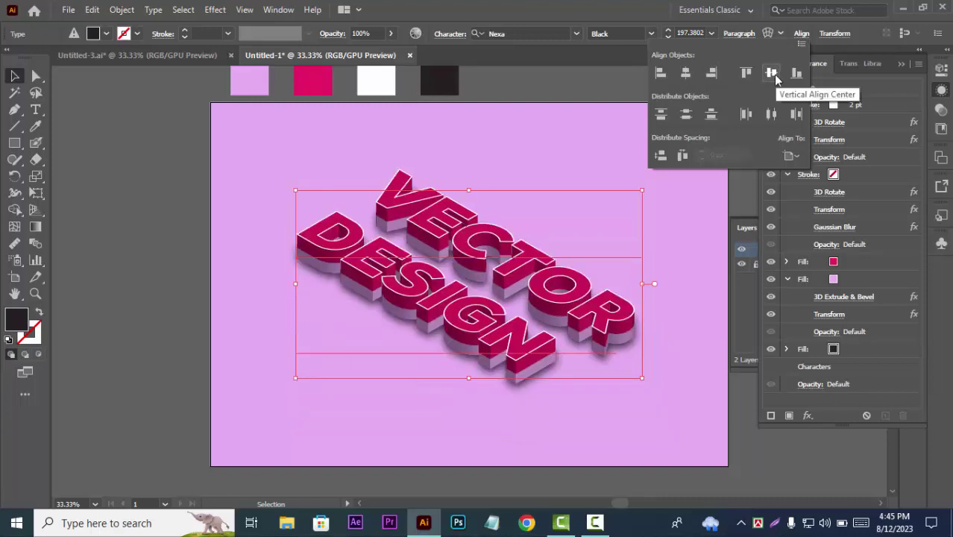
click(900, 65)
click(899, 64)
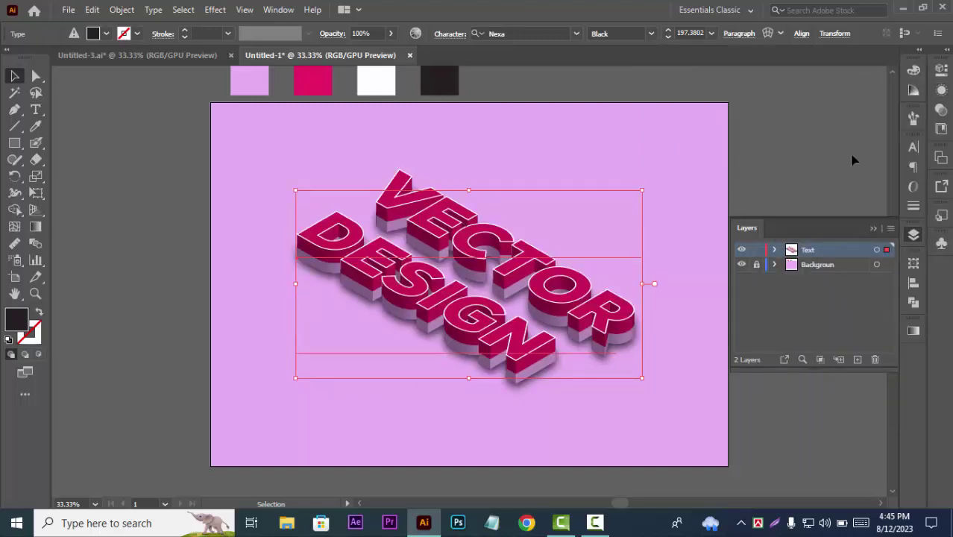
Step: Widen the VECTOR DESIGN text to 108% horizontal scale in the Character panel, then deselect it
click(912, 148)
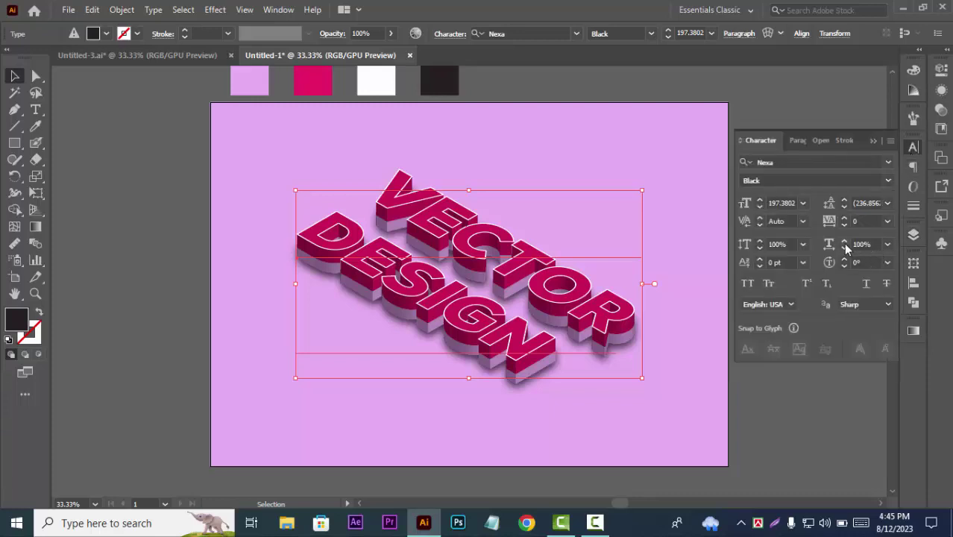
click(843, 241)
click(844, 241)
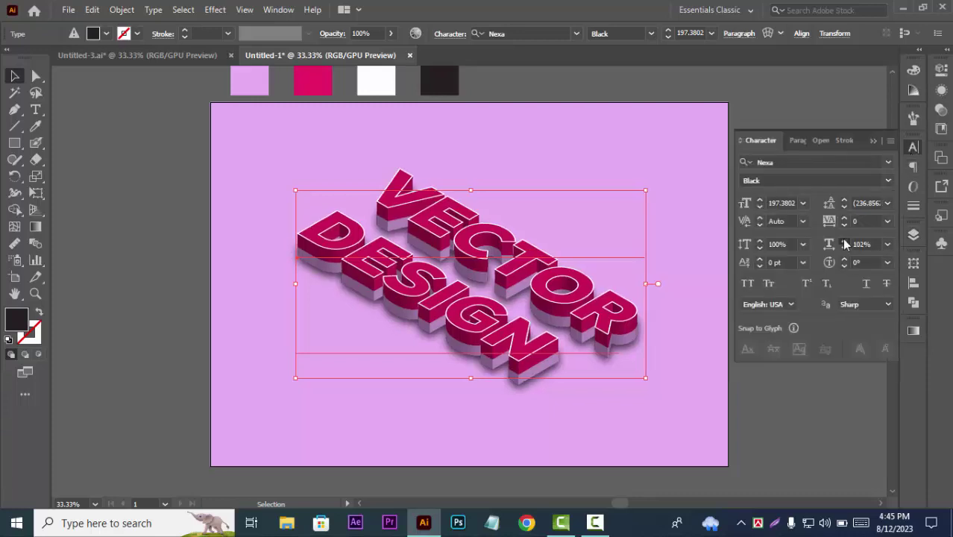
click(844, 241)
click(844, 240)
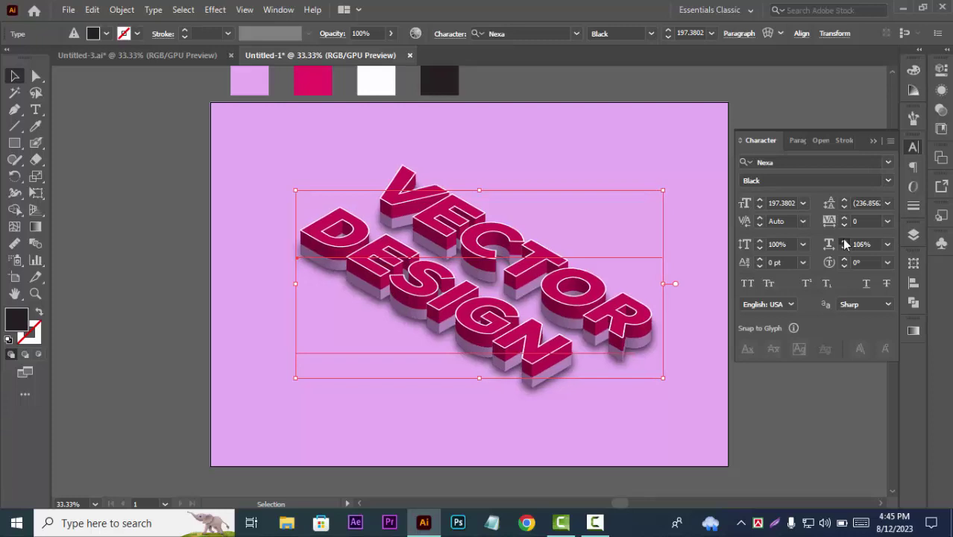
click(845, 241)
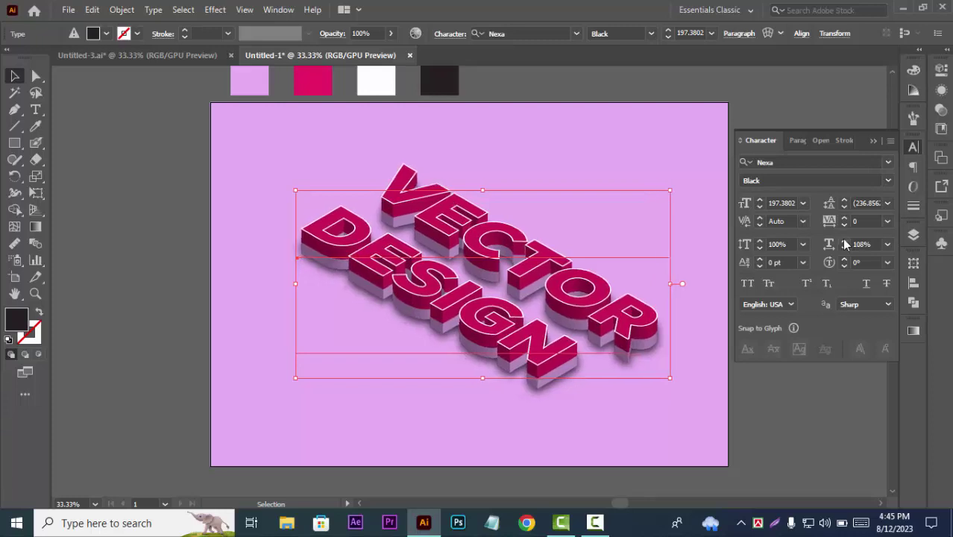
click(795, 392)
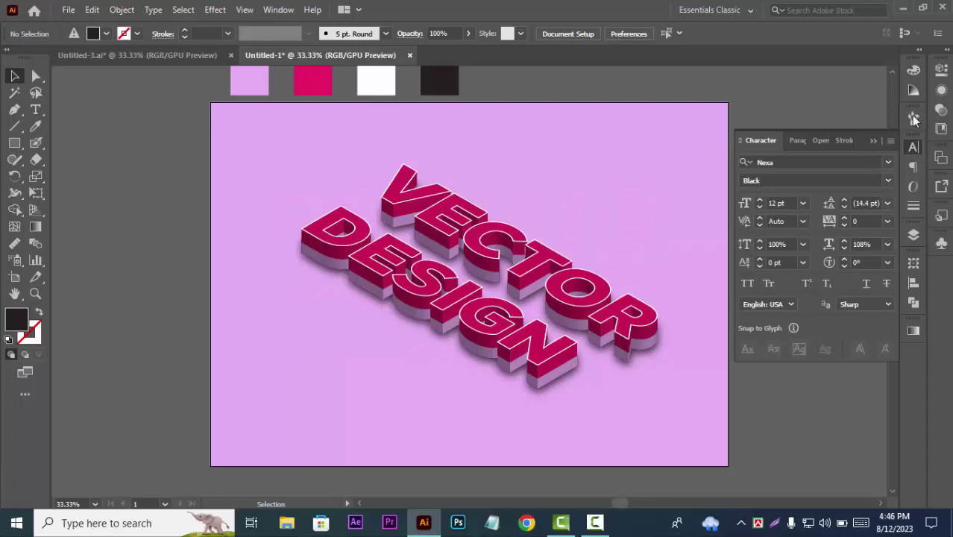
Step: Show the Appearance panel's attribute list and pick the top Fill row
click(873, 138)
click(941, 90)
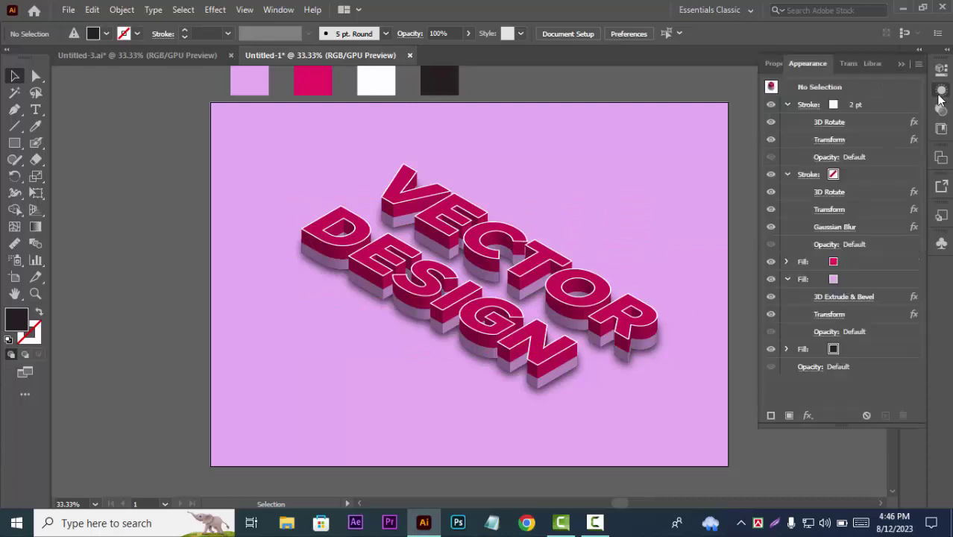
click(890, 263)
Step: Preview CMYK Magenta and cyan for the fill, then reselect the text's top Fill row
click(833, 261)
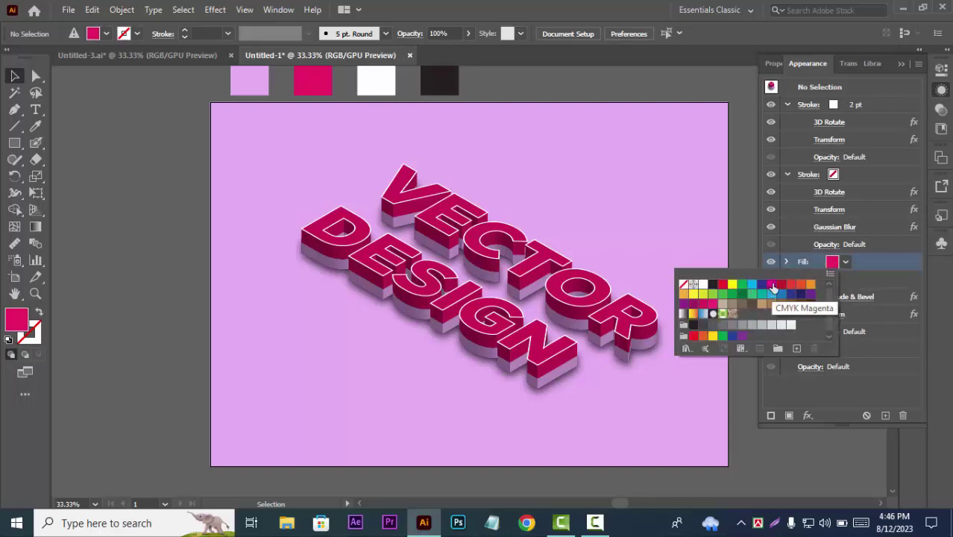
click(772, 287)
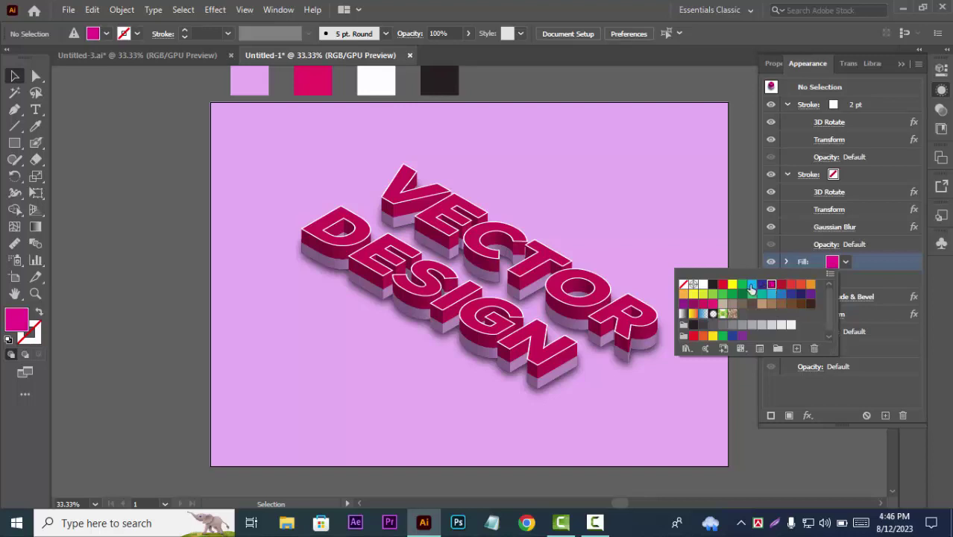
click(751, 287)
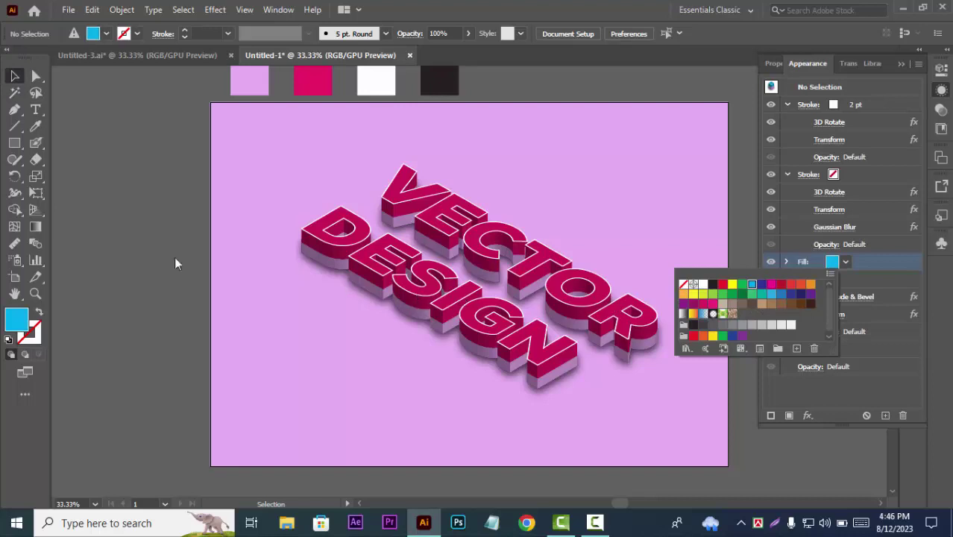
click(162, 230)
key(ctrl+f)
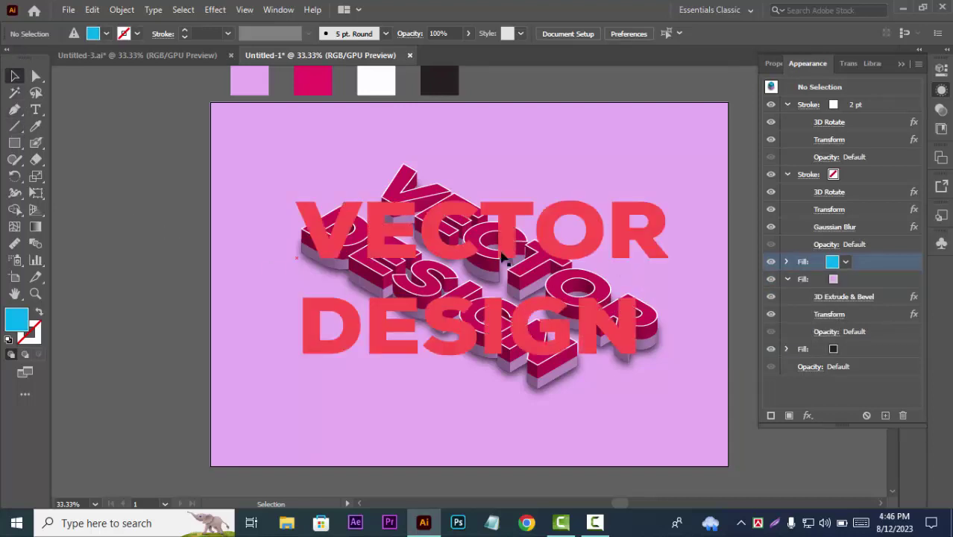
click(507, 254)
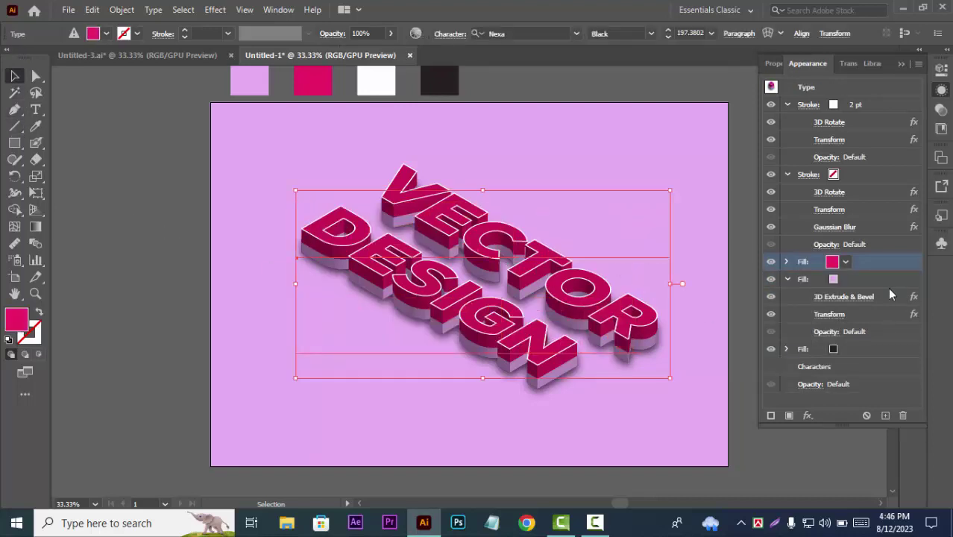
Step: Set the letter faces' top fill to navy blue after trying orange, then select the black base fill
click(836, 264)
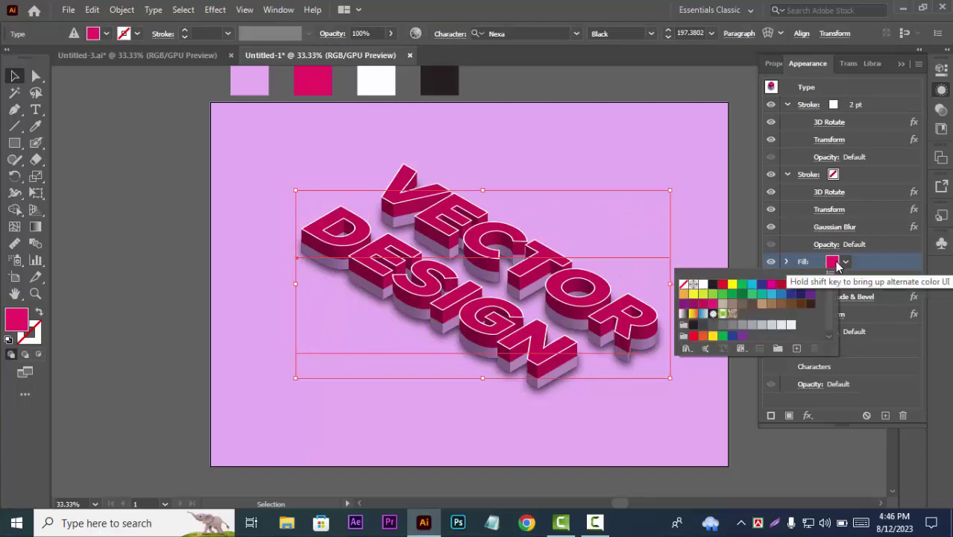
click(761, 286)
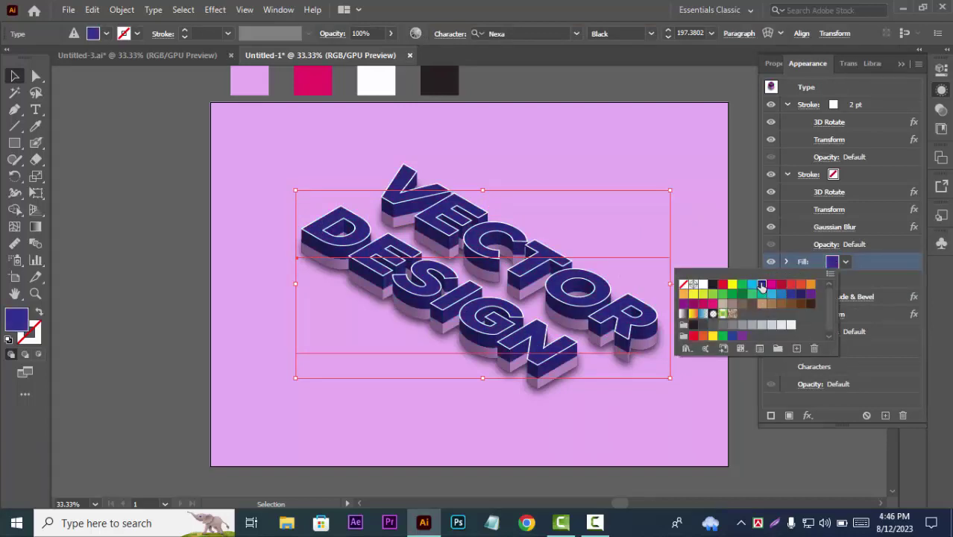
click(810, 286)
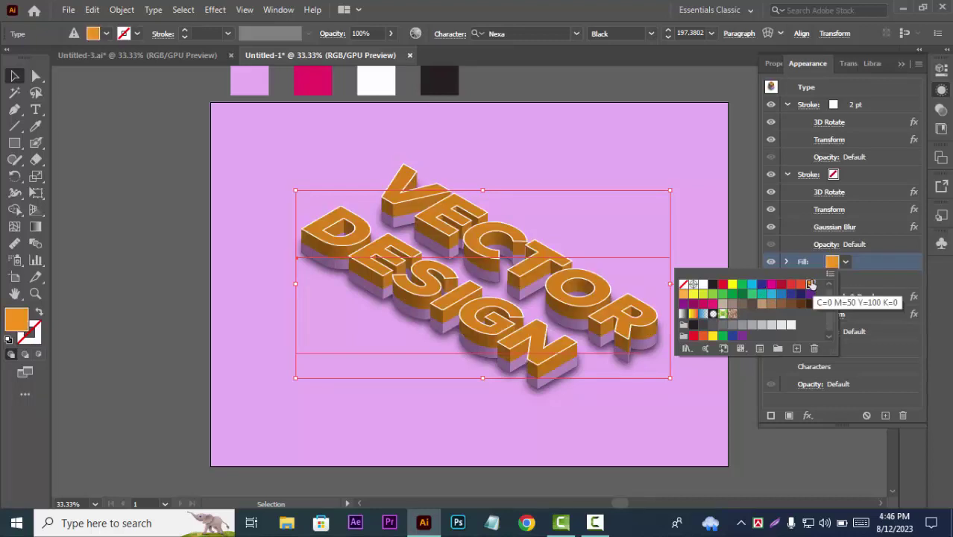
click(764, 289)
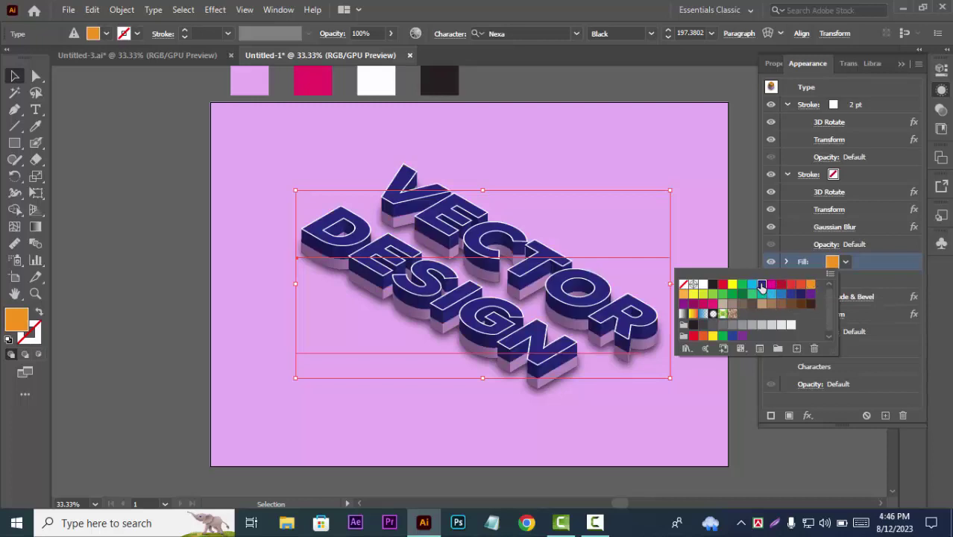
click(862, 351)
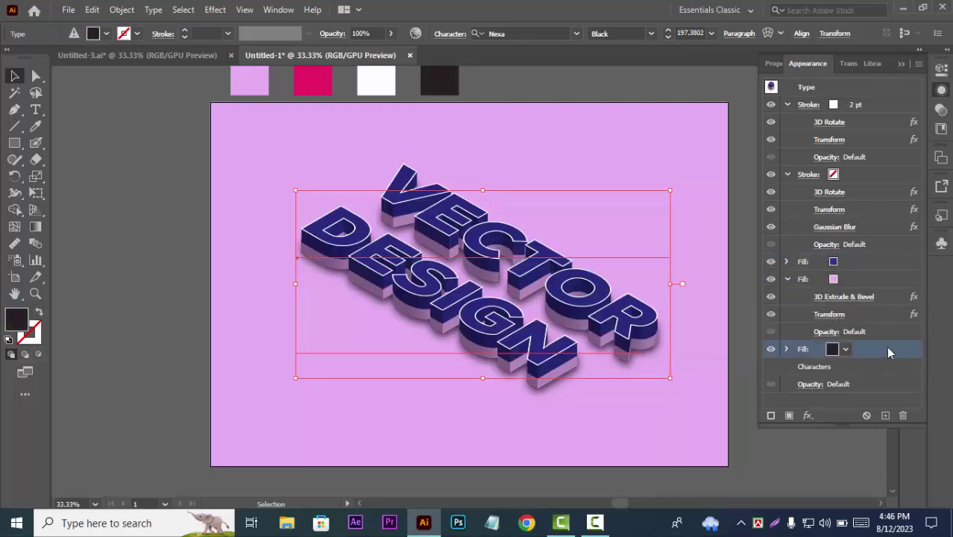
Step: Colour the extrusion fill yellow after trying magenta, orange, tan and green swatches
click(846, 283)
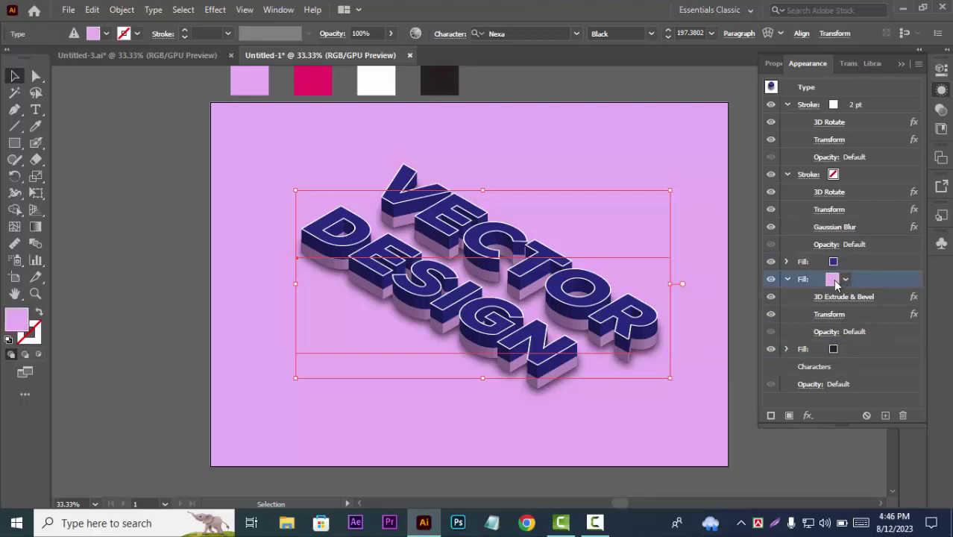
click(846, 281)
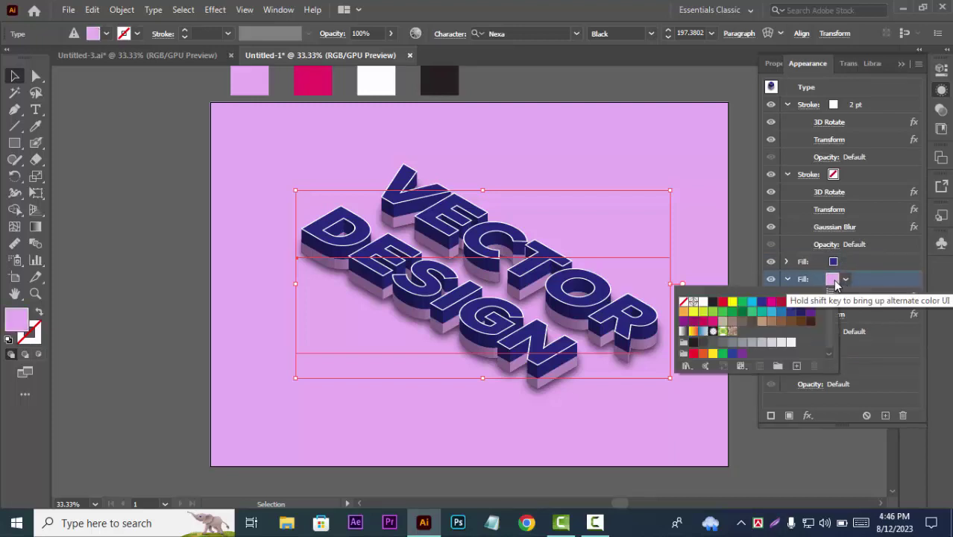
click(733, 302)
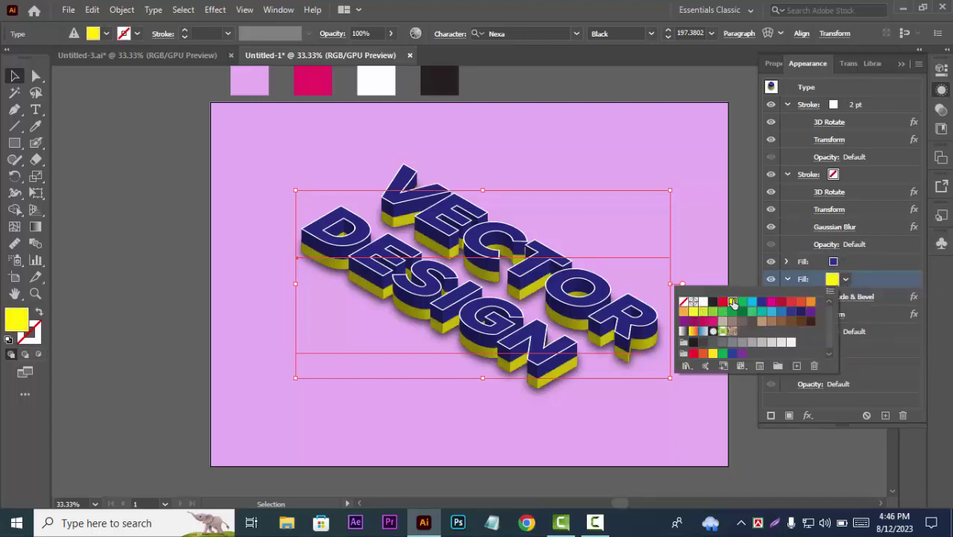
click(771, 302)
click(811, 302)
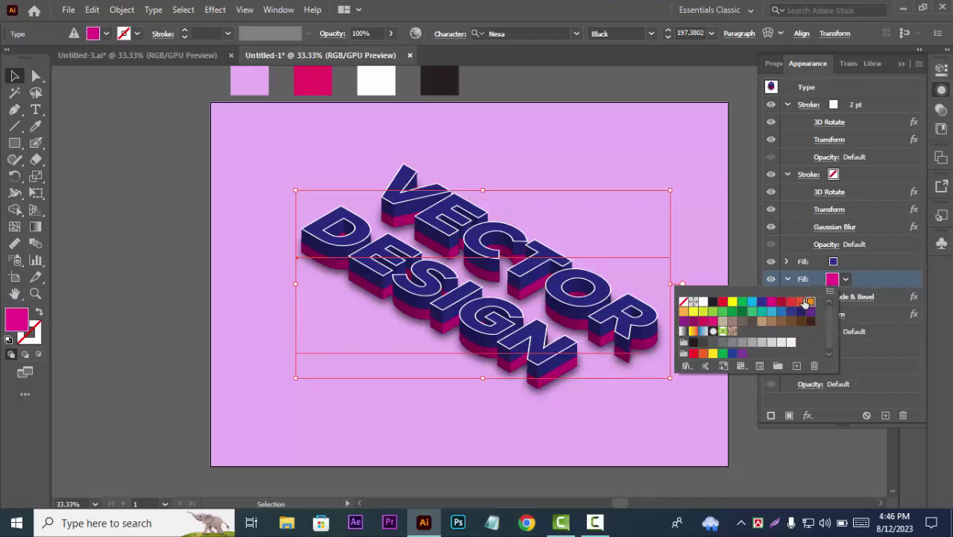
click(722, 321)
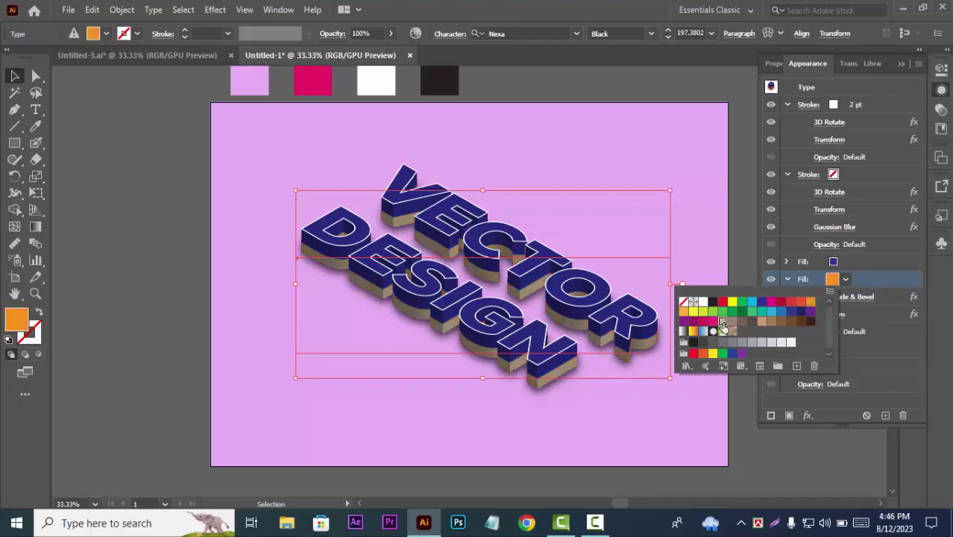
click(713, 312)
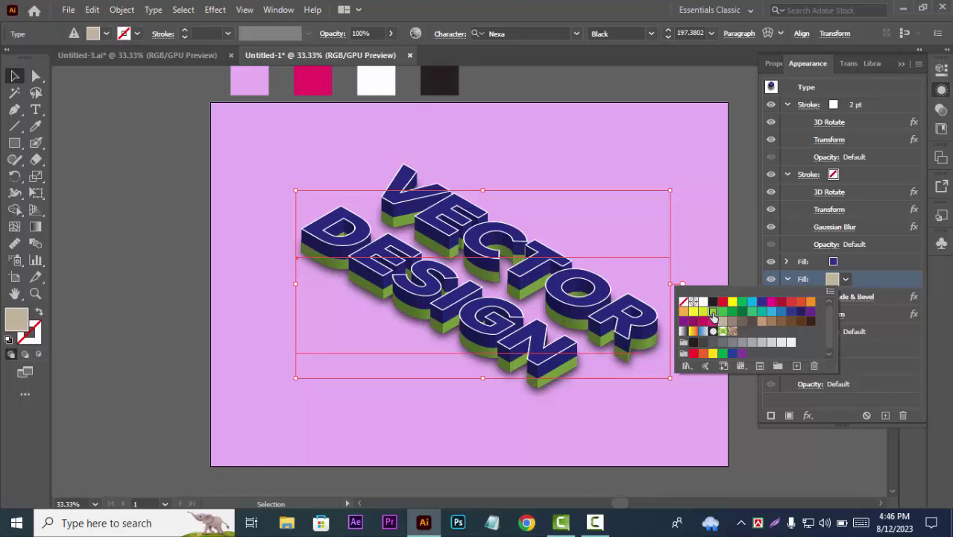
click(732, 302)
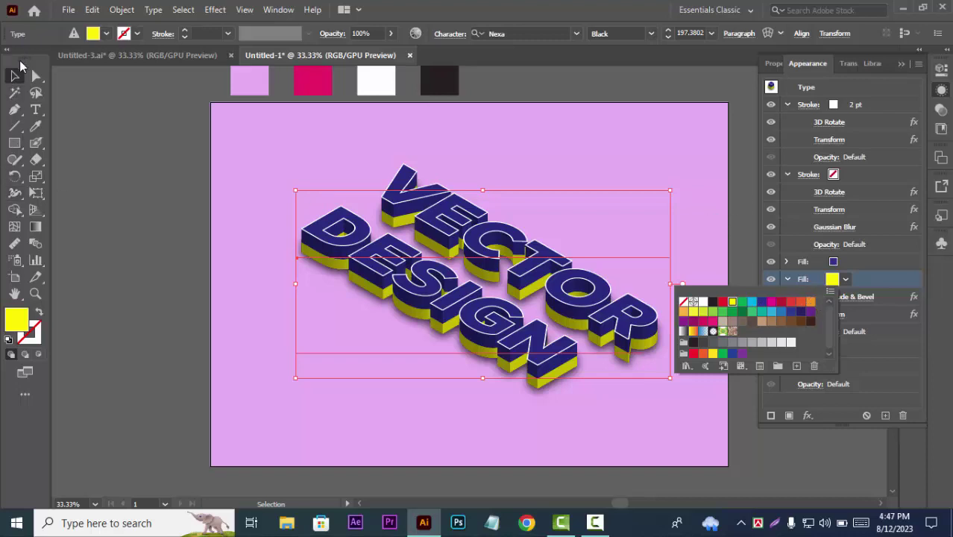
Step: Add a Gaussian Blur effect to the text's white outline stroke
click(16, 77)
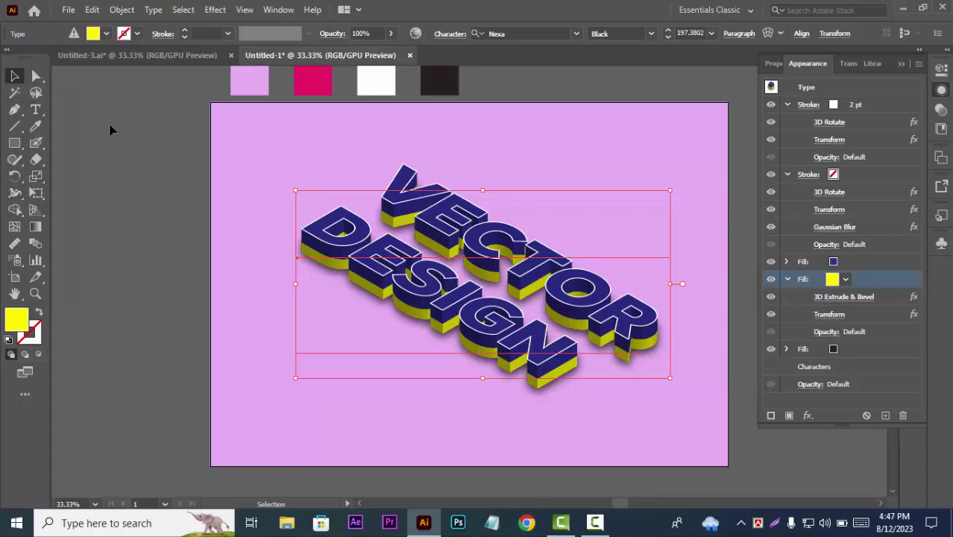
click(899, 106)
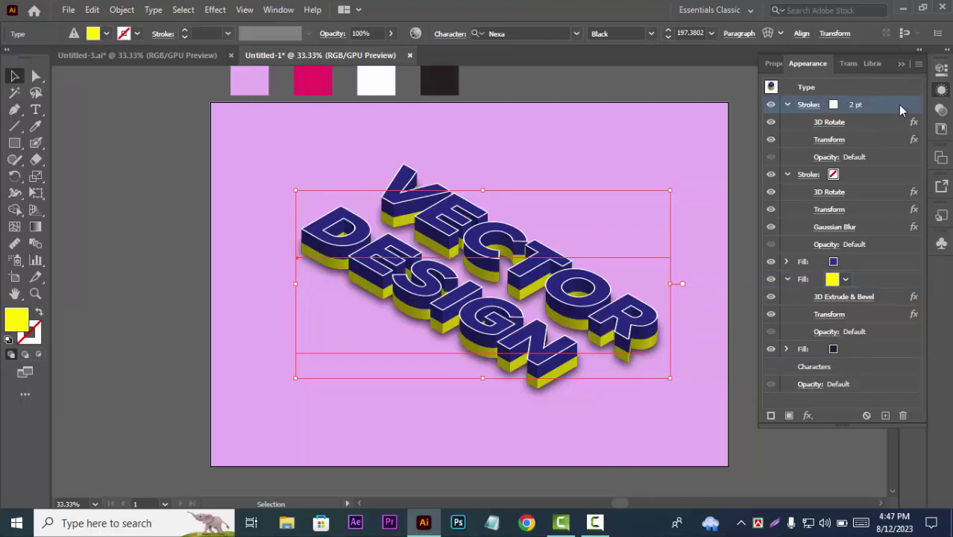
click(807, 415)
mouse_move(830, 290)
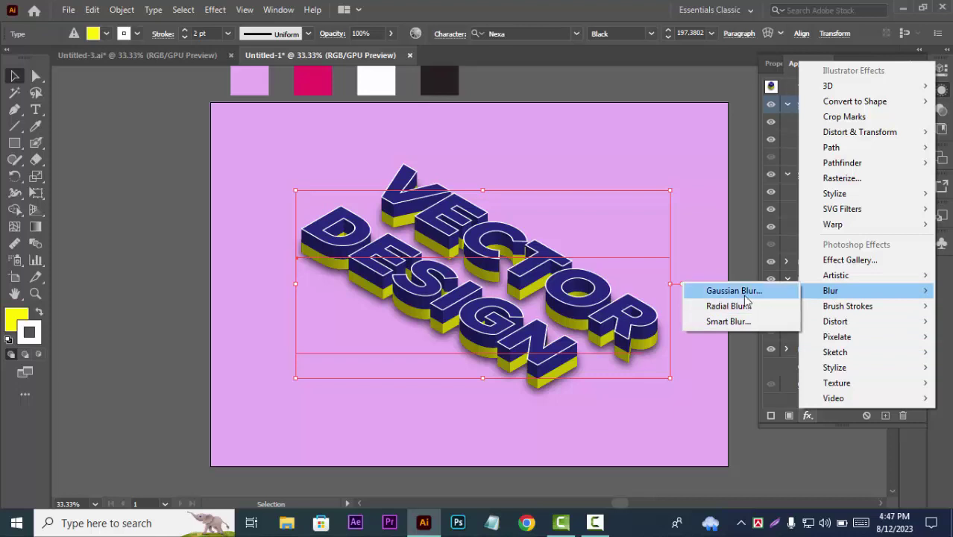
click(744, 292)
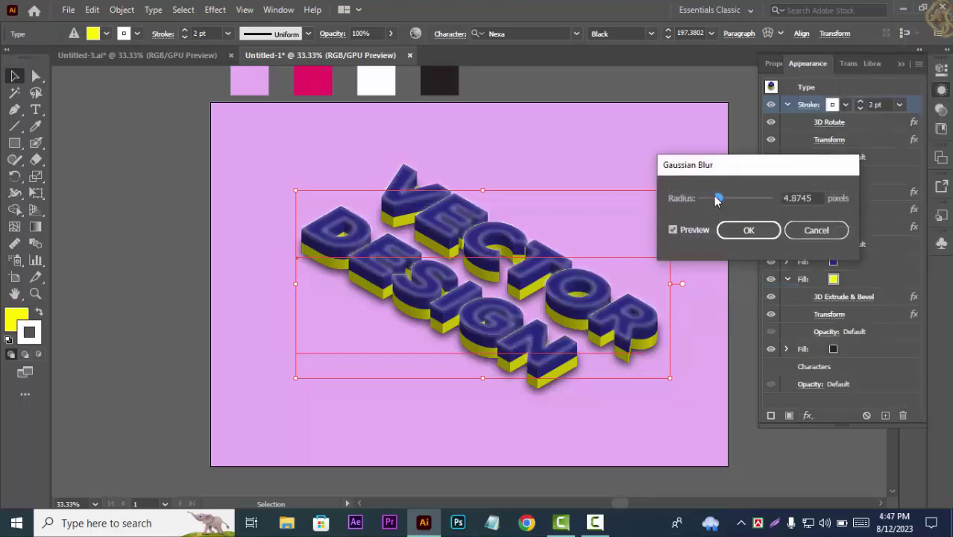
Step: Set the Gaussian Blur radius to 1 pixel and apply it
drag(717, 199, 706, 203)
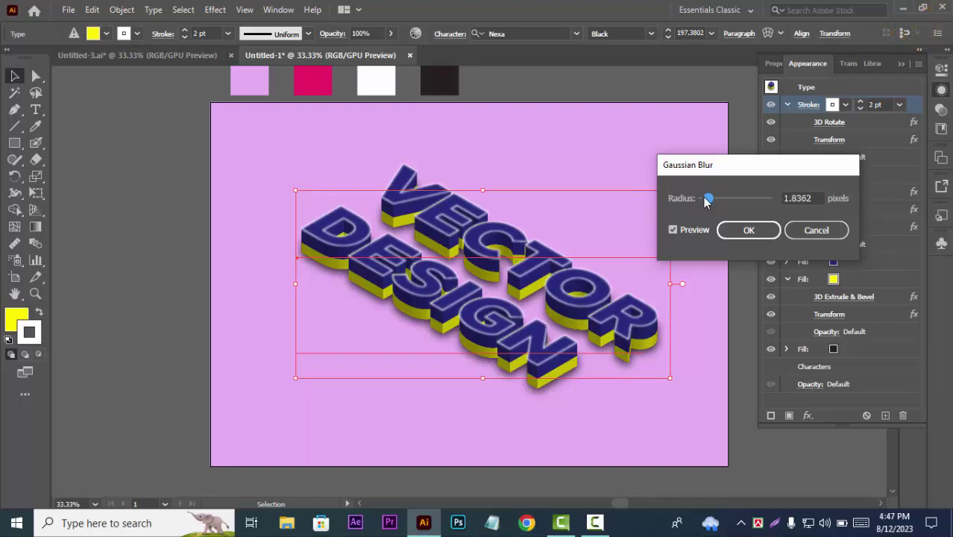
click(819, 199)
double_click(818, 199)
text(1)
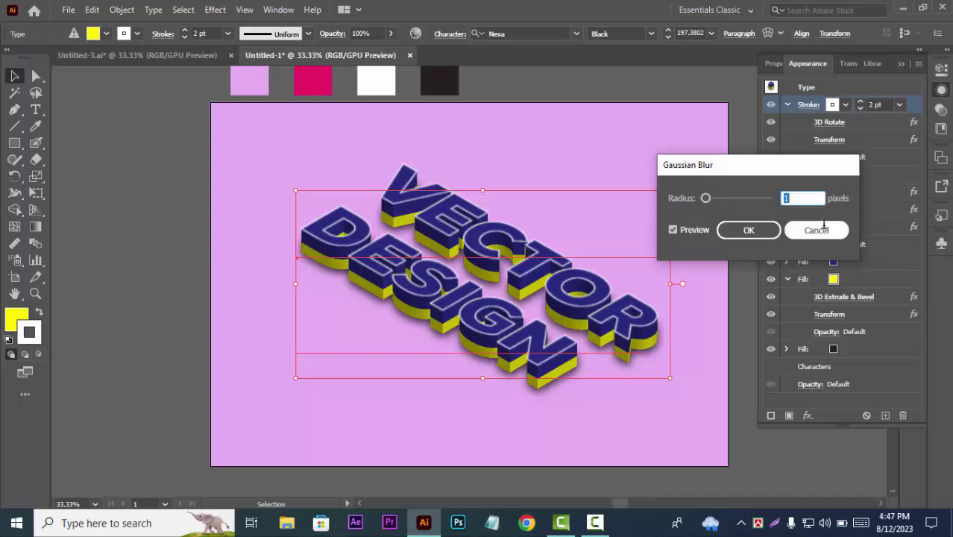
key(Up)
key(Down)
click(765, 232)
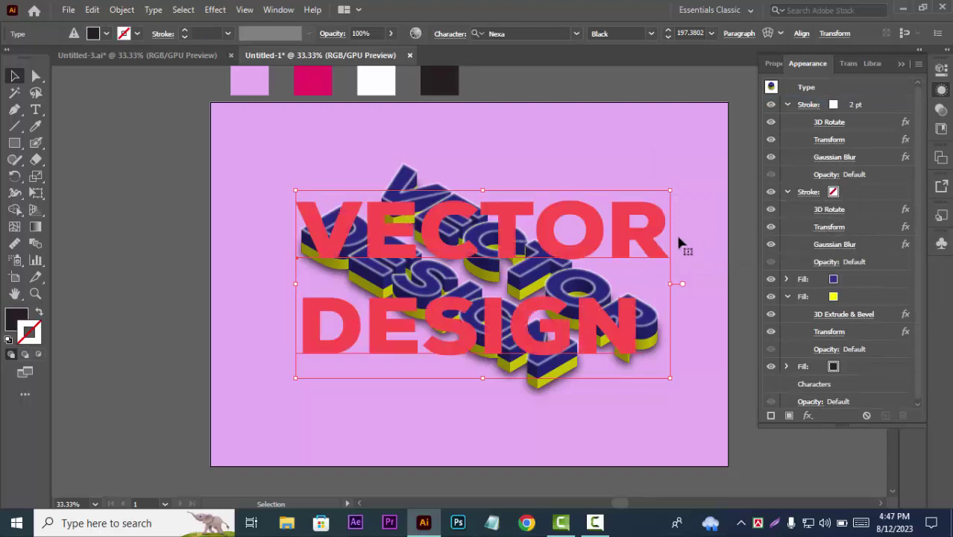
Step: Reopen the white outline's Gaussian Blur and lower its radius from 2 to 1 pixel
click(878, 104)
click(845, 158)
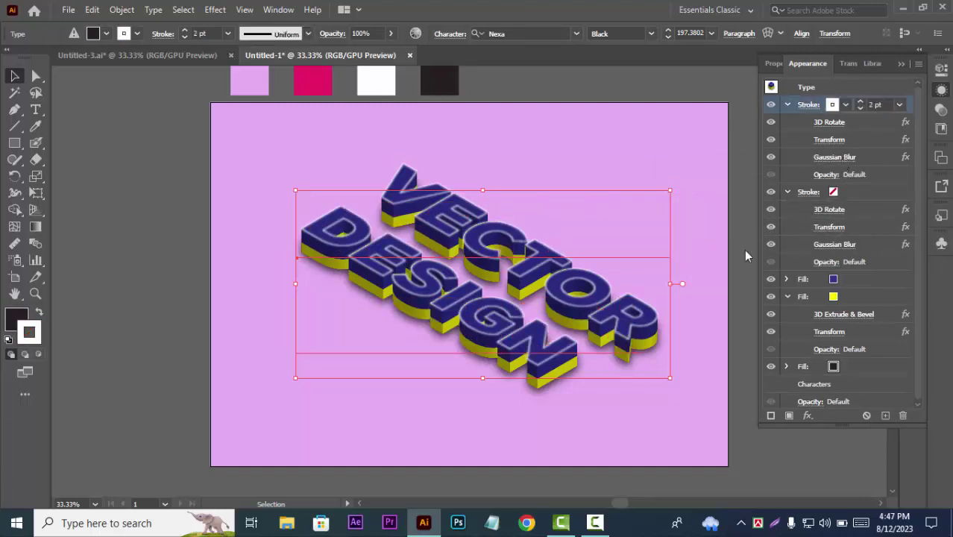
click(795, 199)
key(Down)
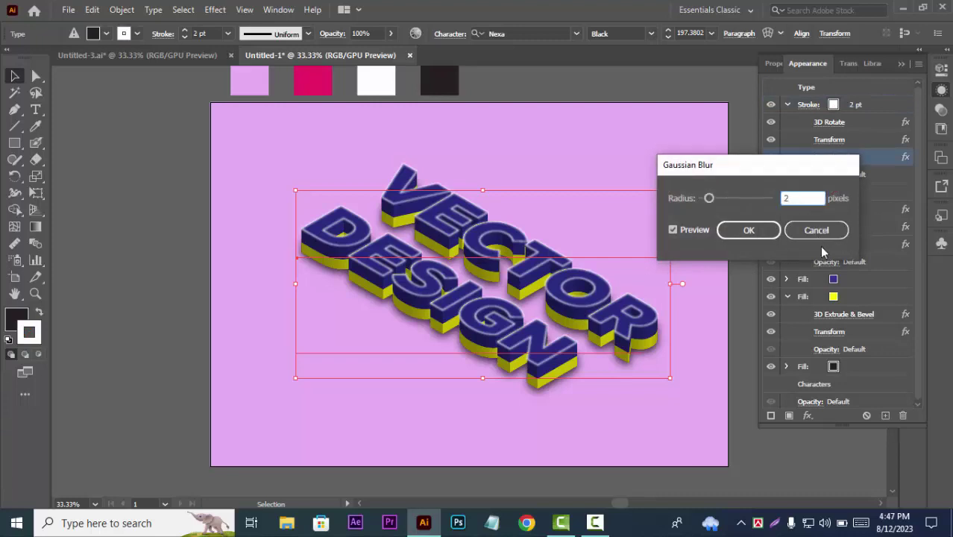
click(753, 229)
scroll(254, 321, up, 3)
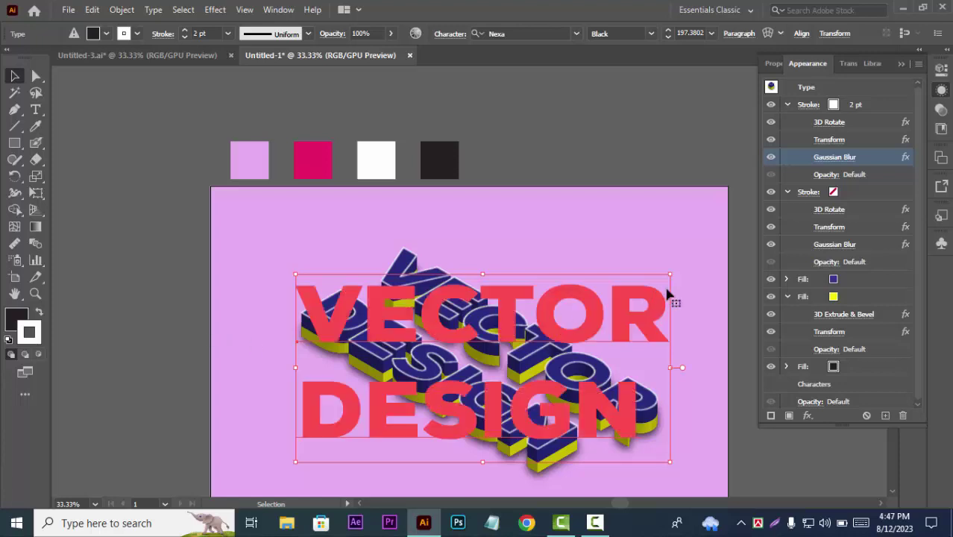
scroll(738, 285, down, 1)
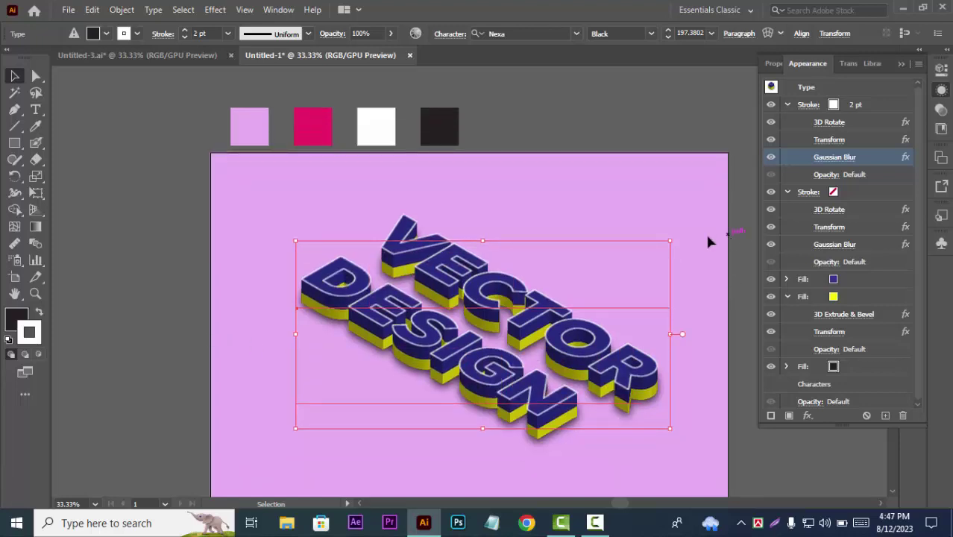
click(595, 522)
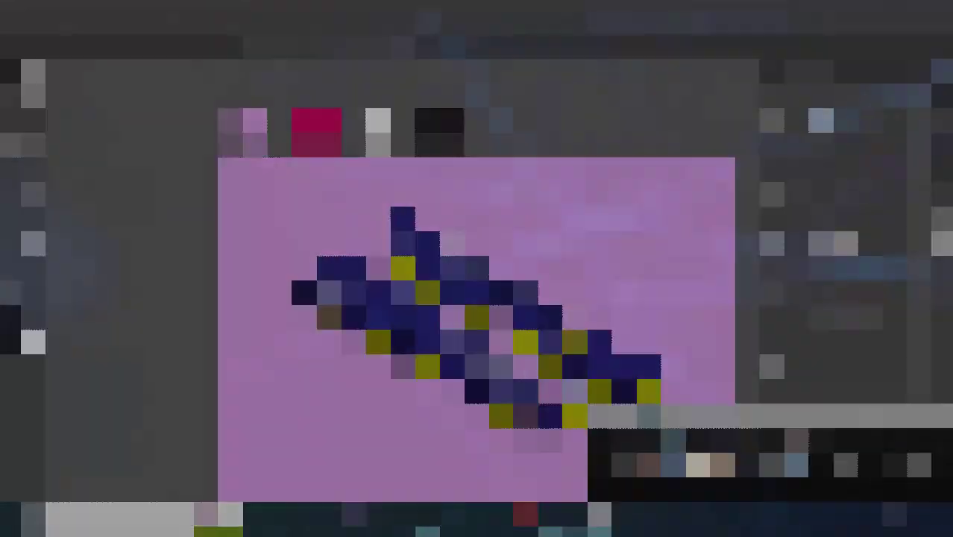